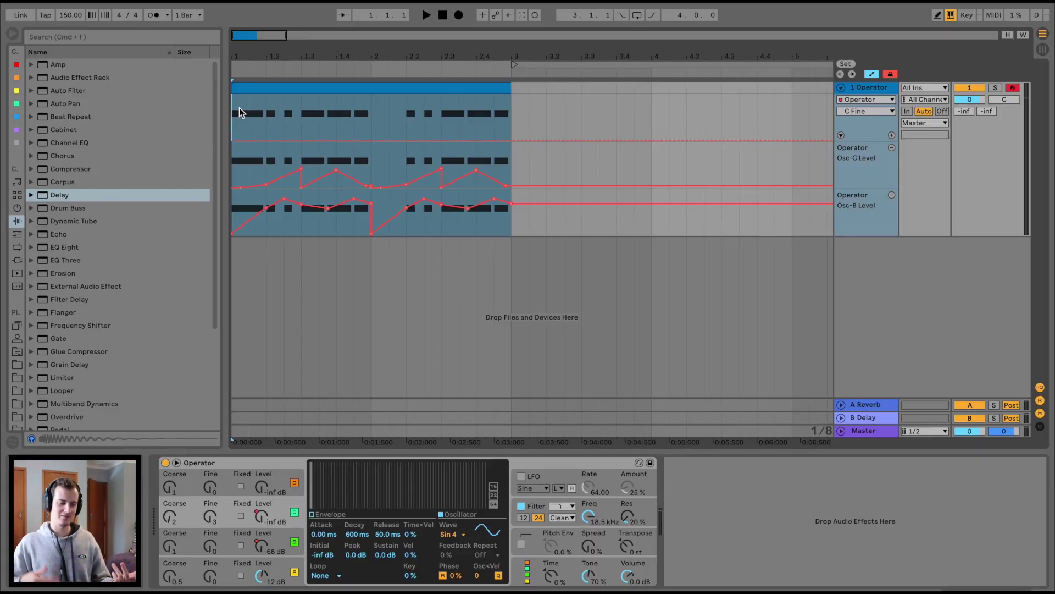
Play back the two-bar Operator bass loop on the first track and stop it near its end.
key(space)
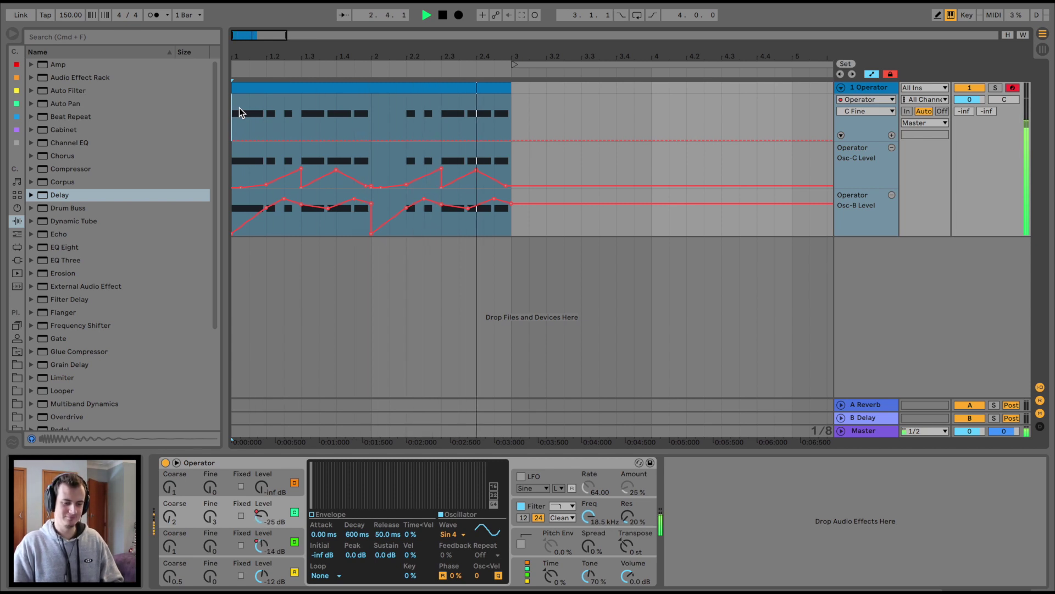
key(space)
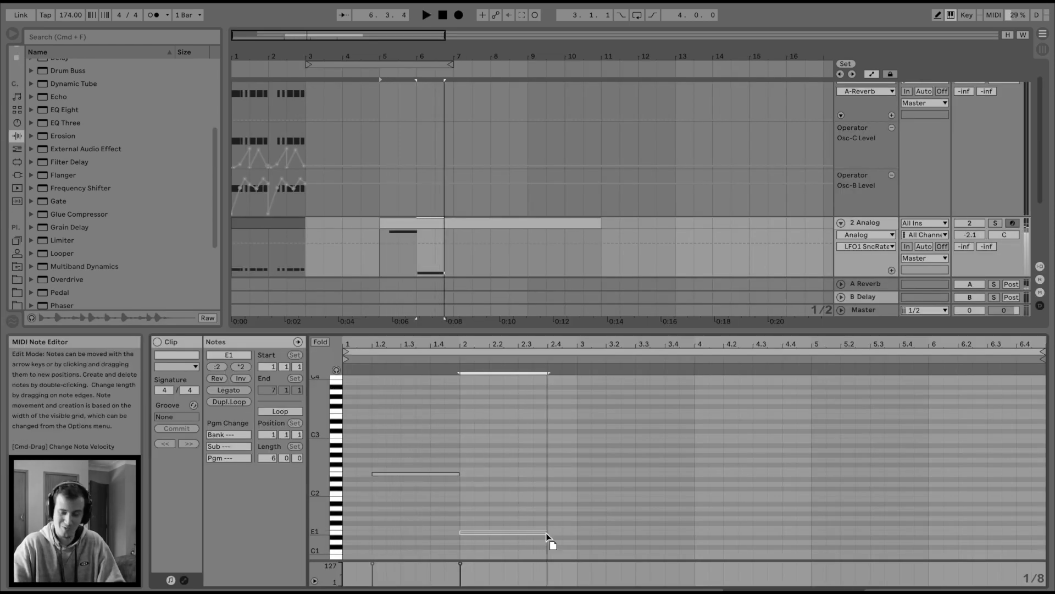
drag(547, 532, 540, 499)
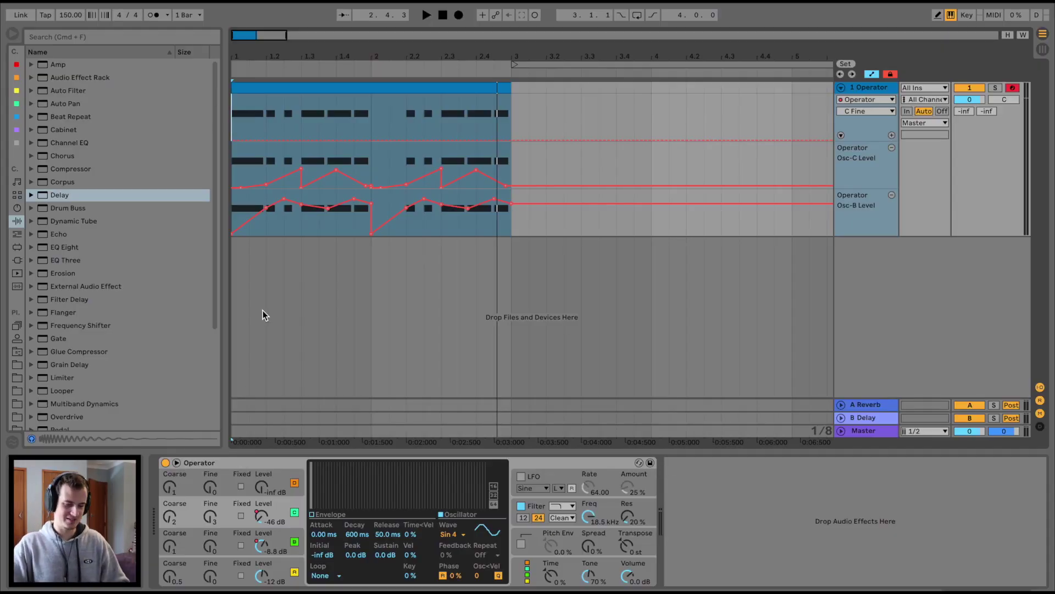
Review the waveform and envelope settings of Operator's oscillators A, B, C and D.
click(283, 557)
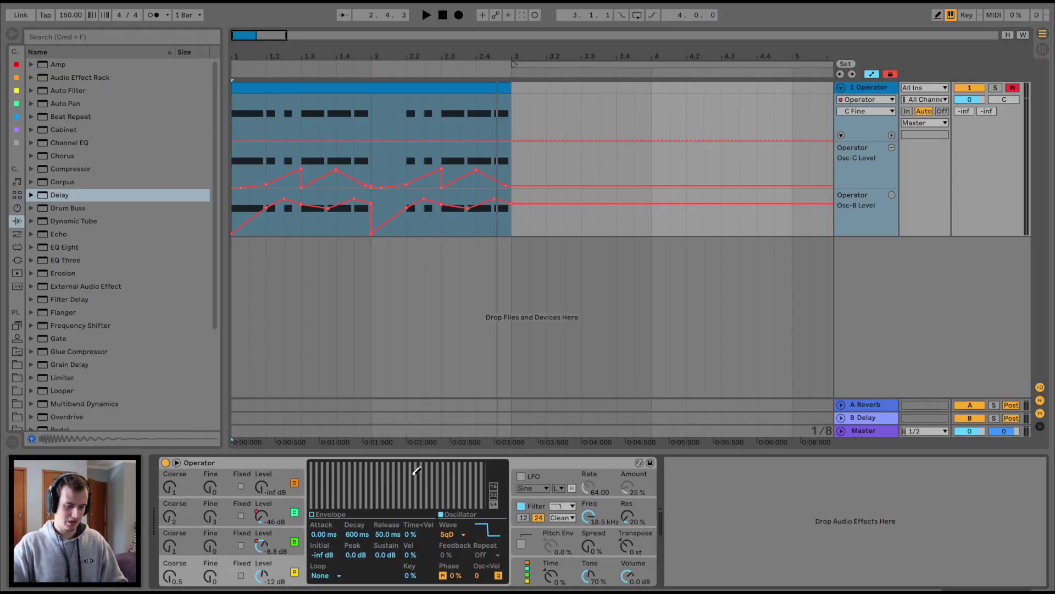
click(262, 545)
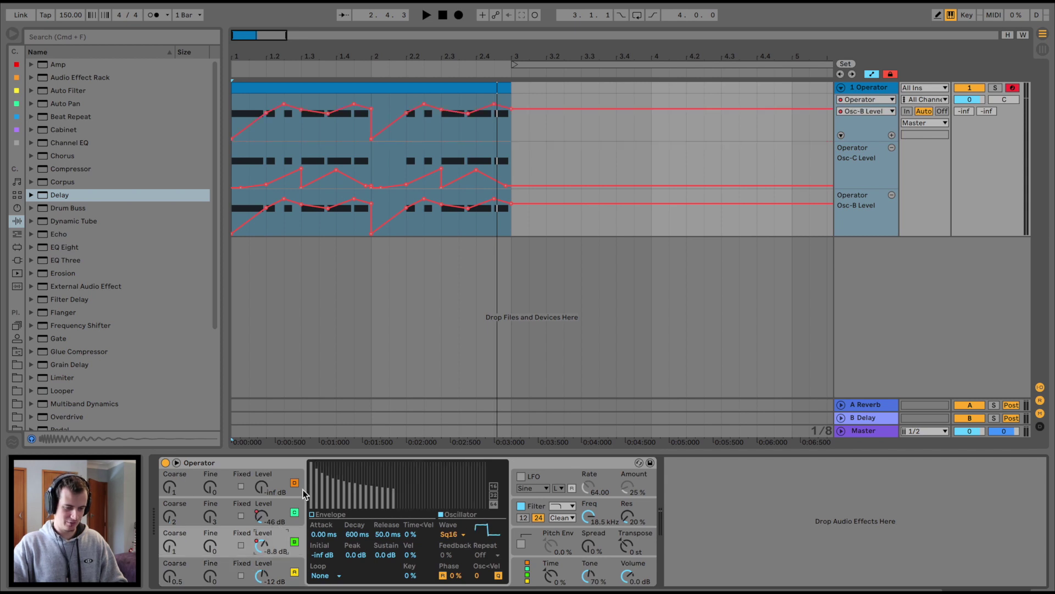
click(281, 510)
click(198, 487)
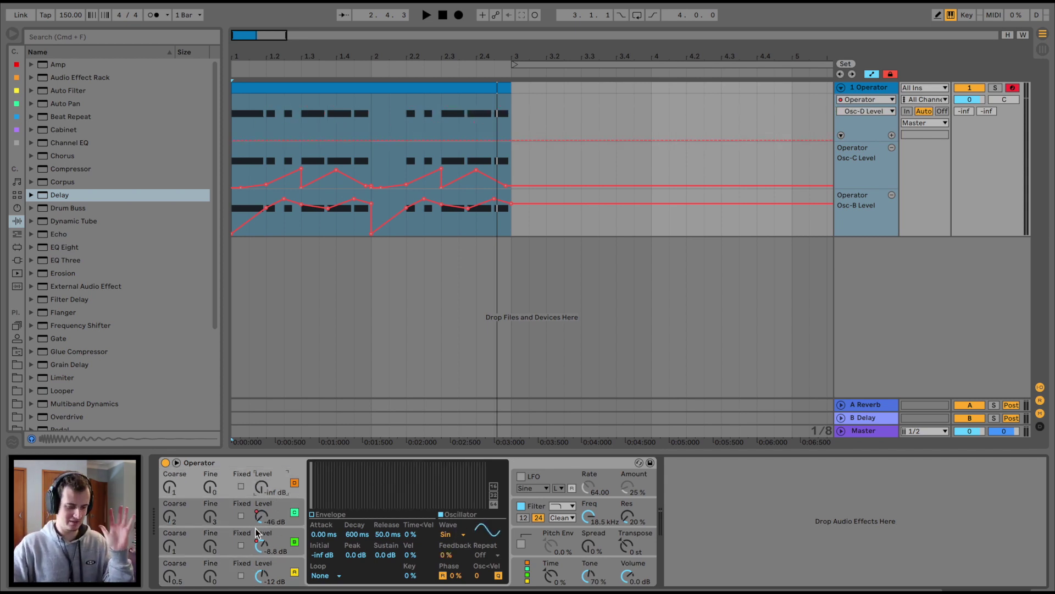
click(282, 539)
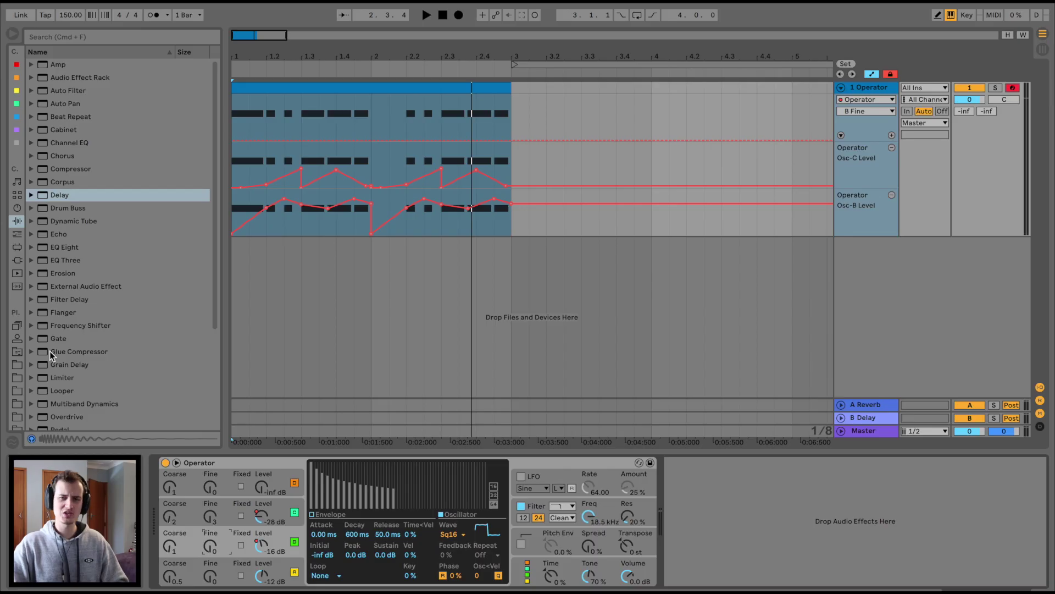
Add a Glue Compressor after Operator, reveal its sidechain section and enable the sidechain EQ.
drag(50, 351, 780, 500)
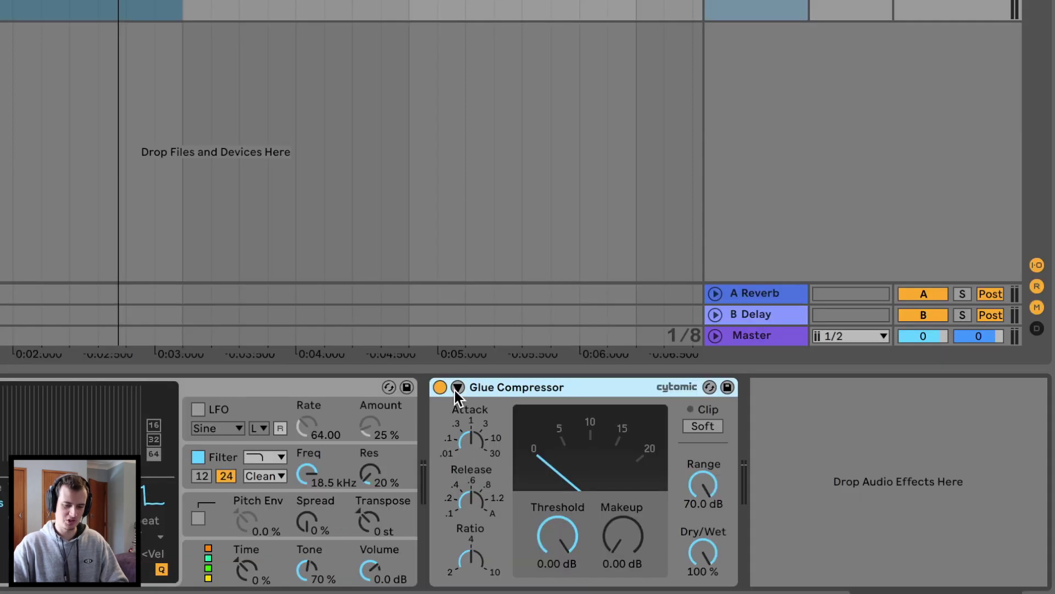
click(458, 388)
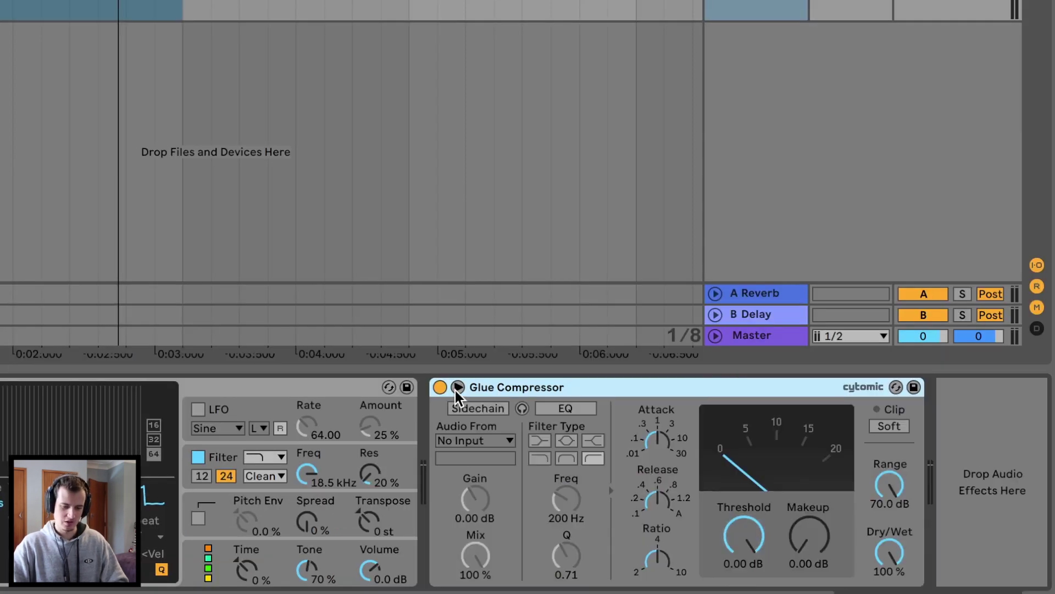
click(566, 407)
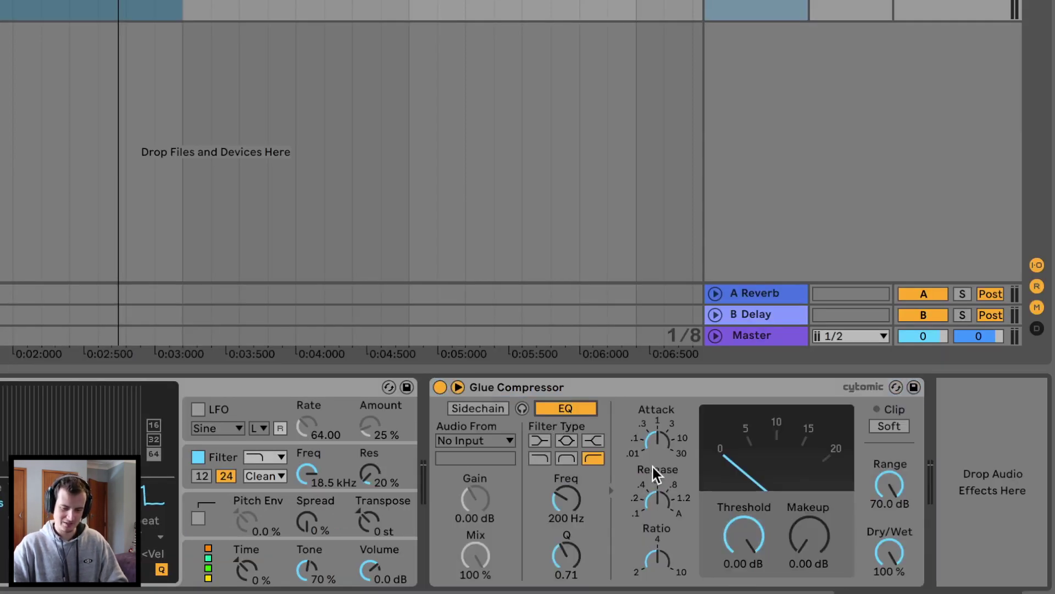
Set the Glue Compressor's threshold to -18.4 dB, its release to the fastest setting and its ratio to 2.
drag(727, 517, 727, 544)
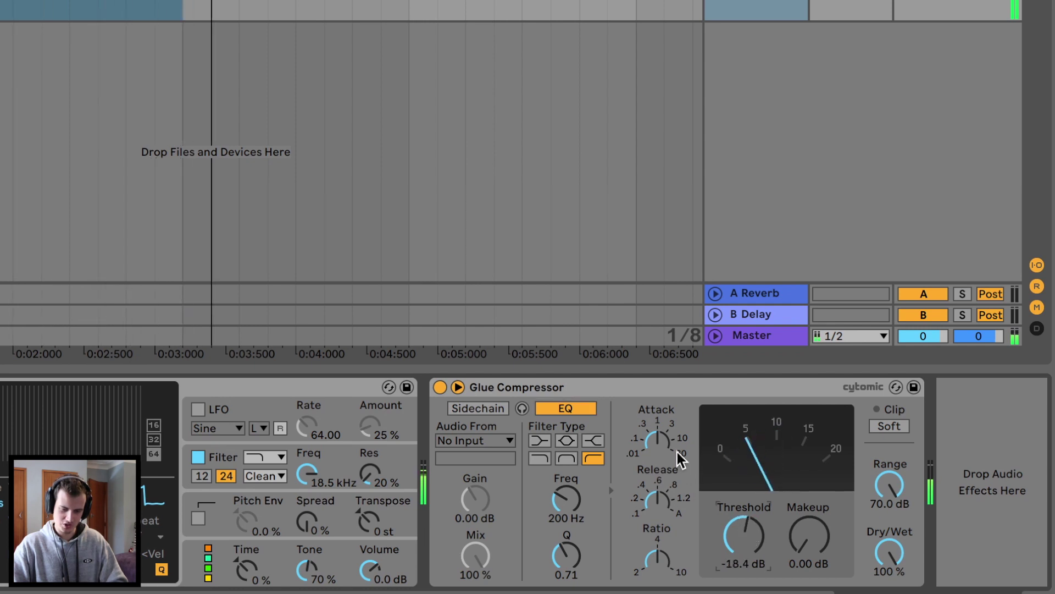
drag(654, 491, 654, 522)
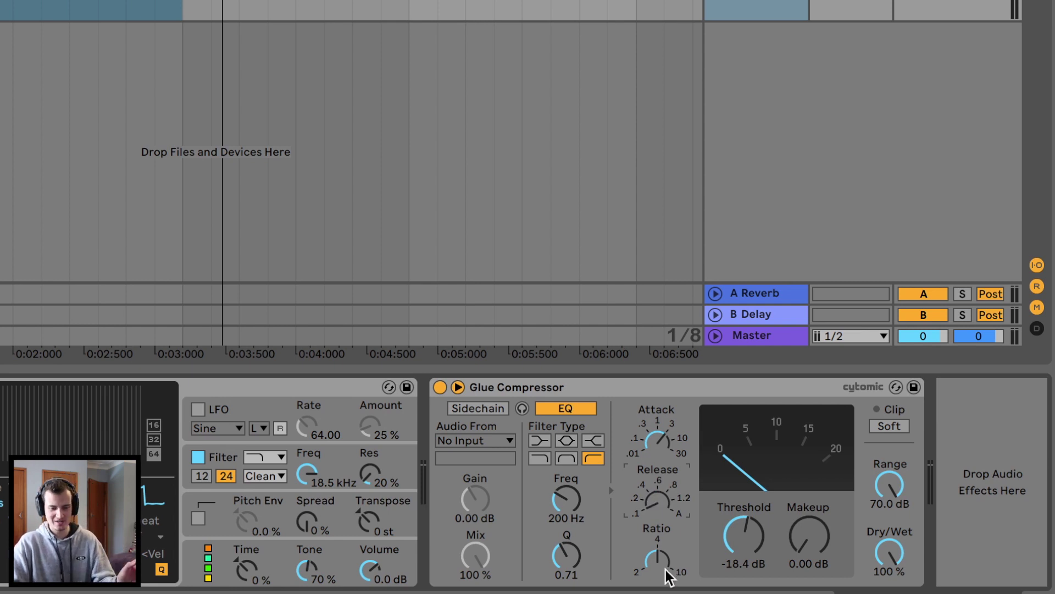
drag(653, 568, 653, 588)
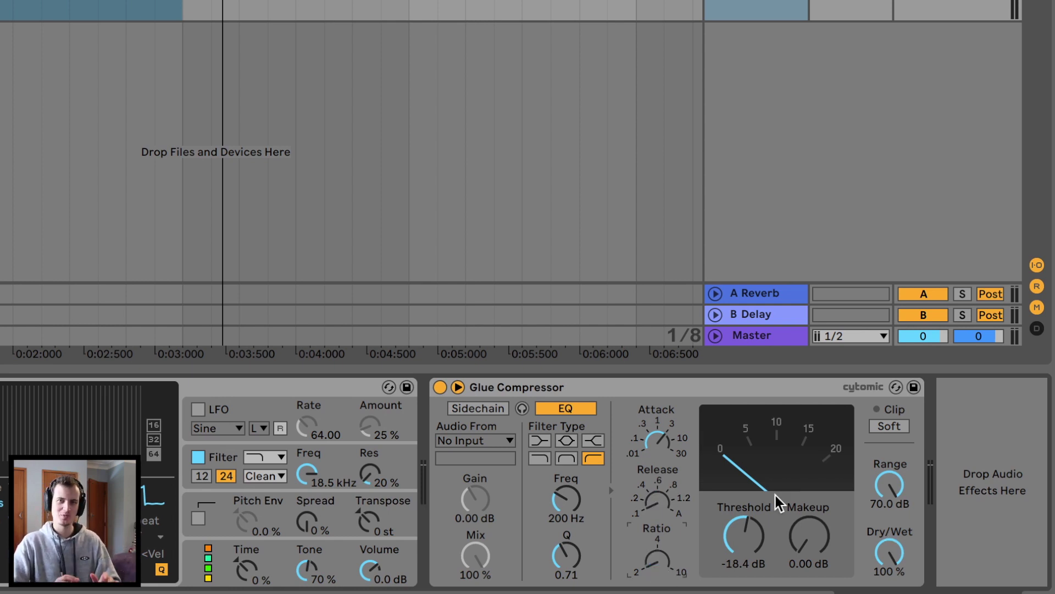
Set the Glue Compressor's makeup to 6.03 dB and threshold to -25.1 dB, and adjust the frequency of its sidechain EQ.
drag(813, 534, 812, 514)
drag(743, 535, 743, 556)
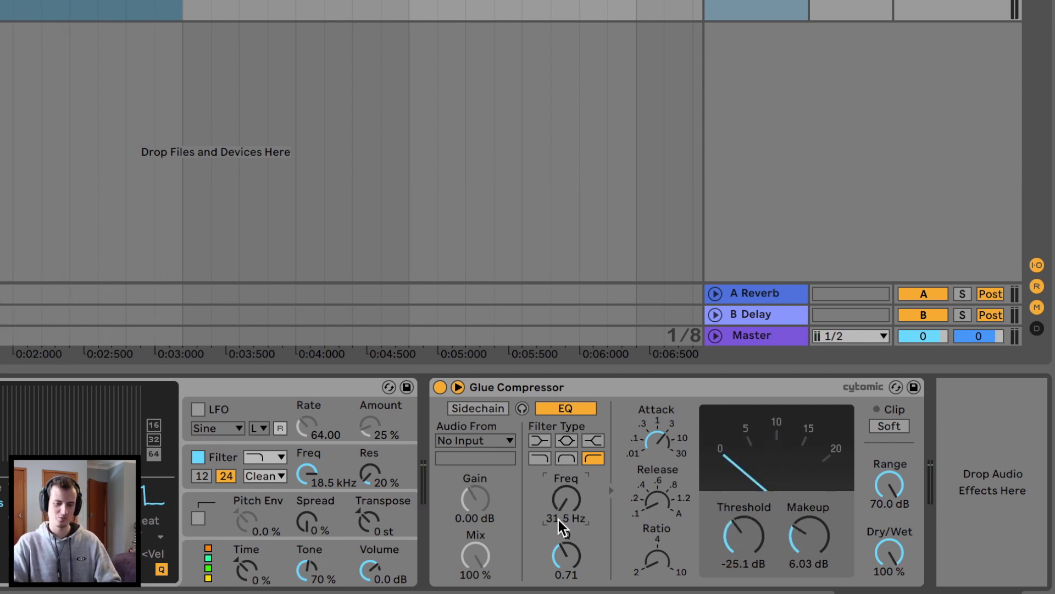
drag(559, 512, 559, 486)
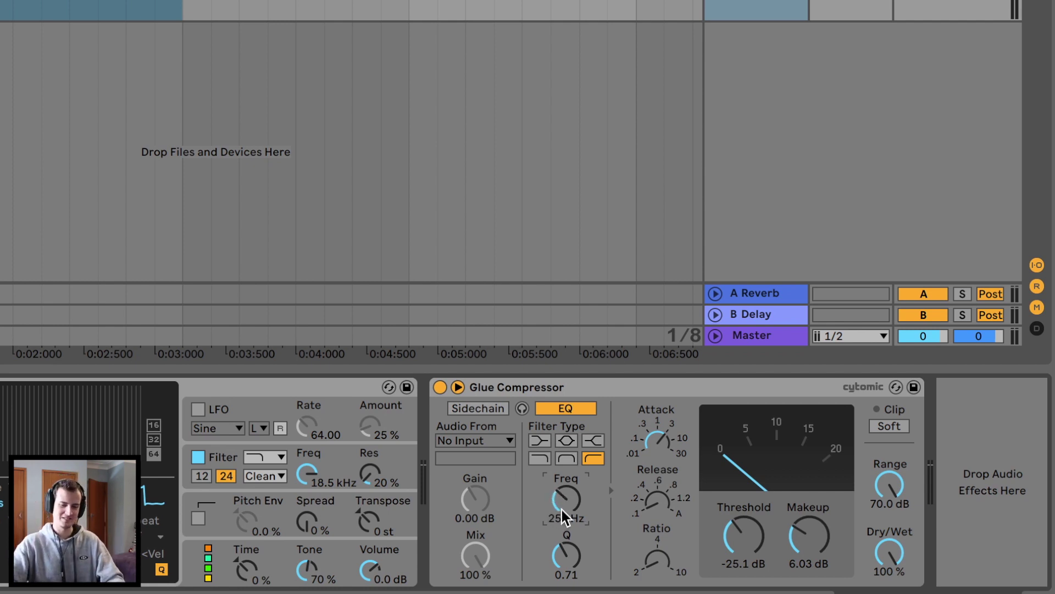
drag(561, 510, 562, 515)
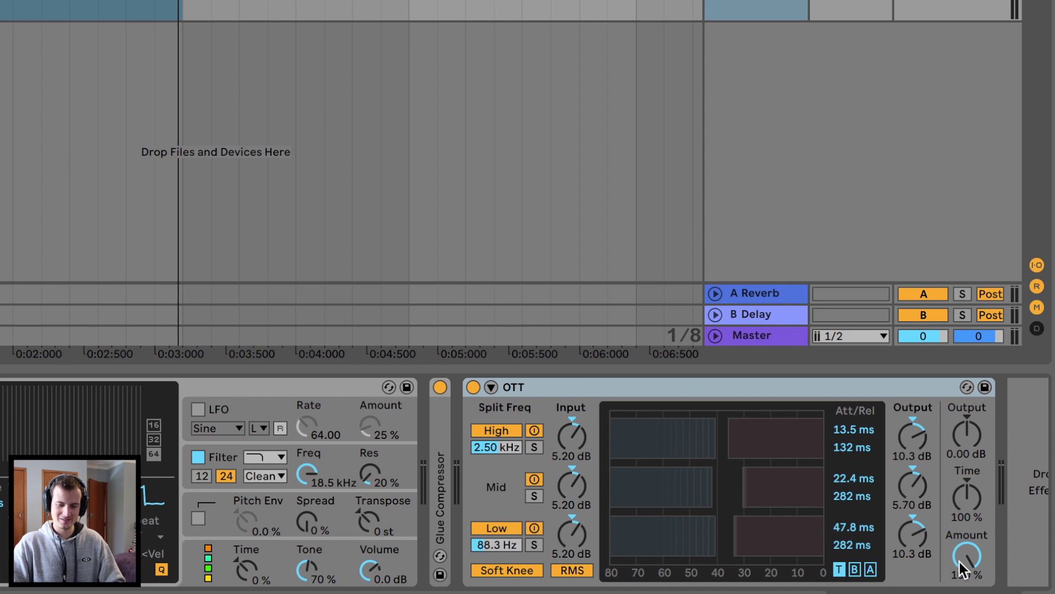
Set the OTT amount to 31 % while the loop plays, and fold the OTT device.
key(space)
drag(961, 560, 964, 582)
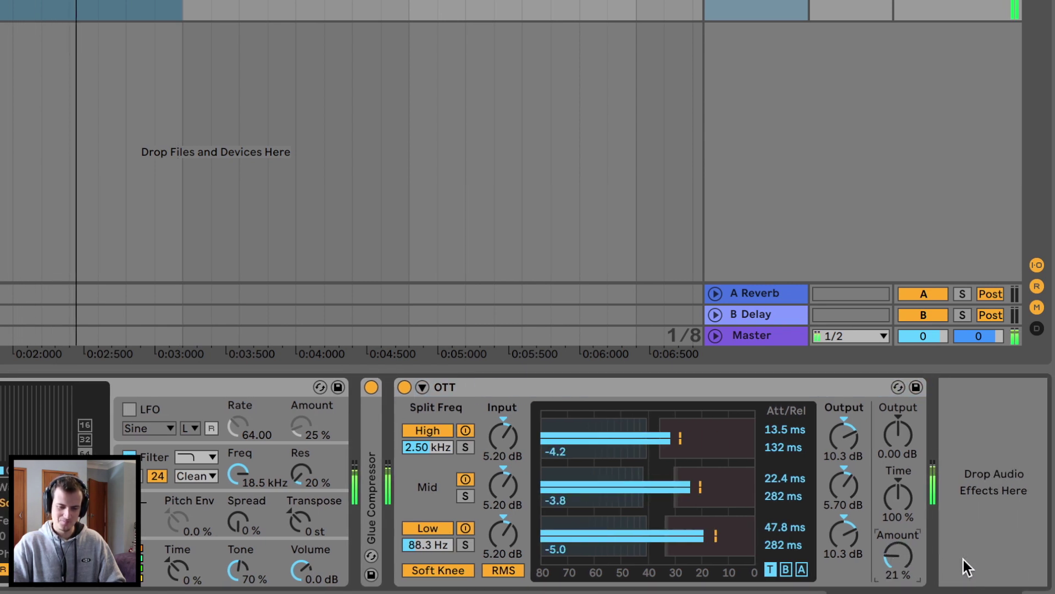
drag(894, 559, 894, 550)
click(497, 387)
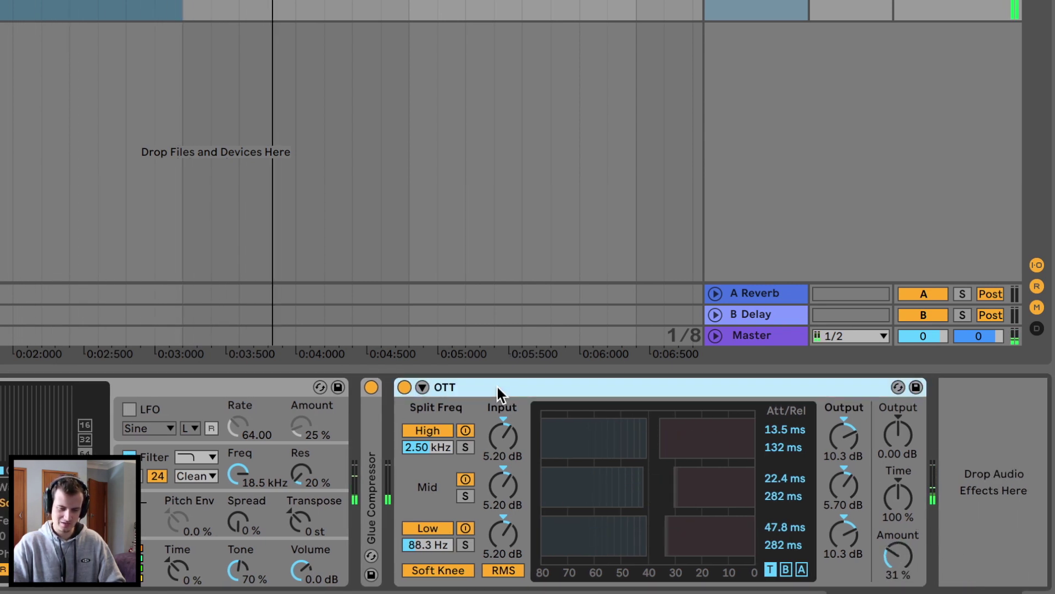
double_click(497, 387)
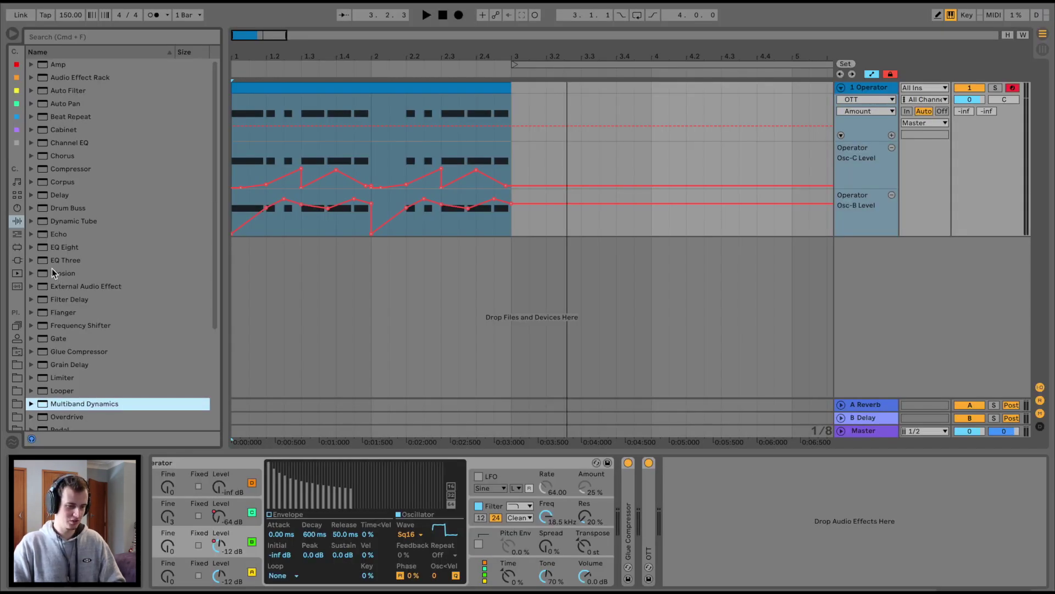
Add EQ Three after OTT and group it into an Audio Effect Rack with three identical chains.
drag(51, 262, 719, 505)
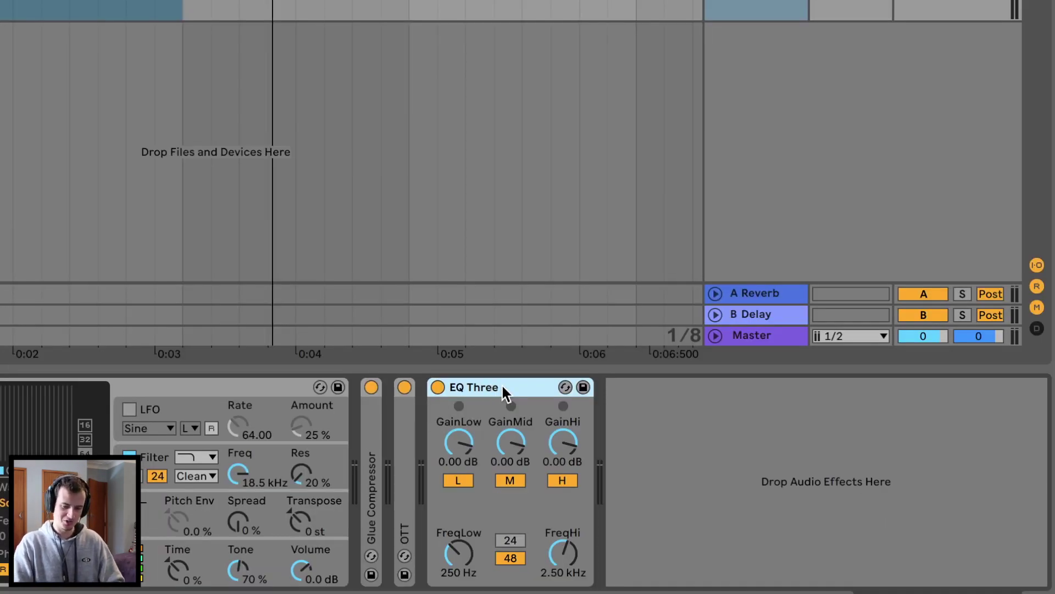
key(ctrl+g)
click(445, 430)
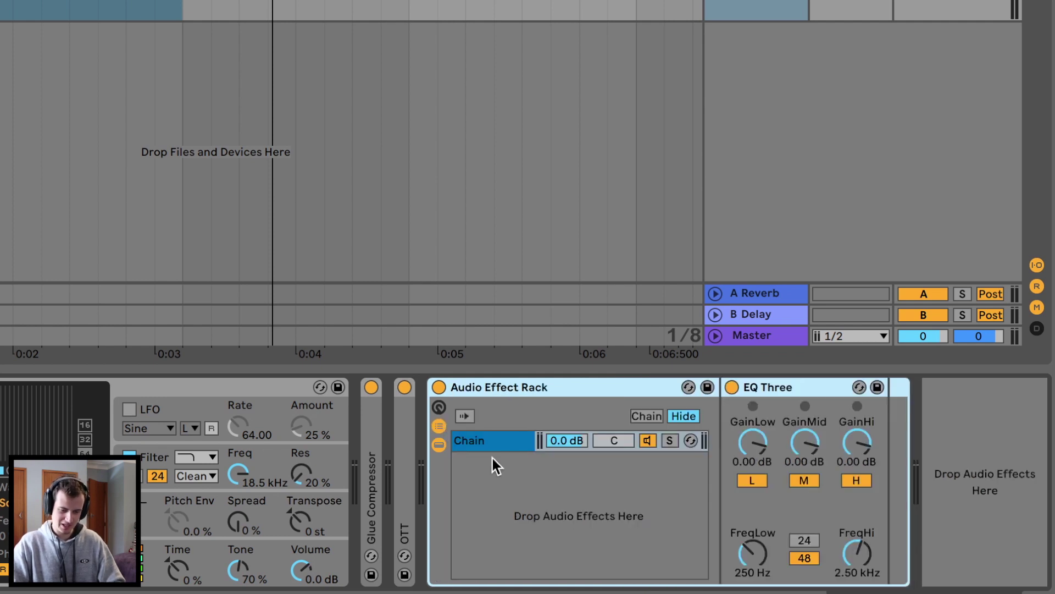
key(ctrl+d)
key(ctrl+d)
Rename the three rack chains LOW, MID and HIGH.
click(483, 442)
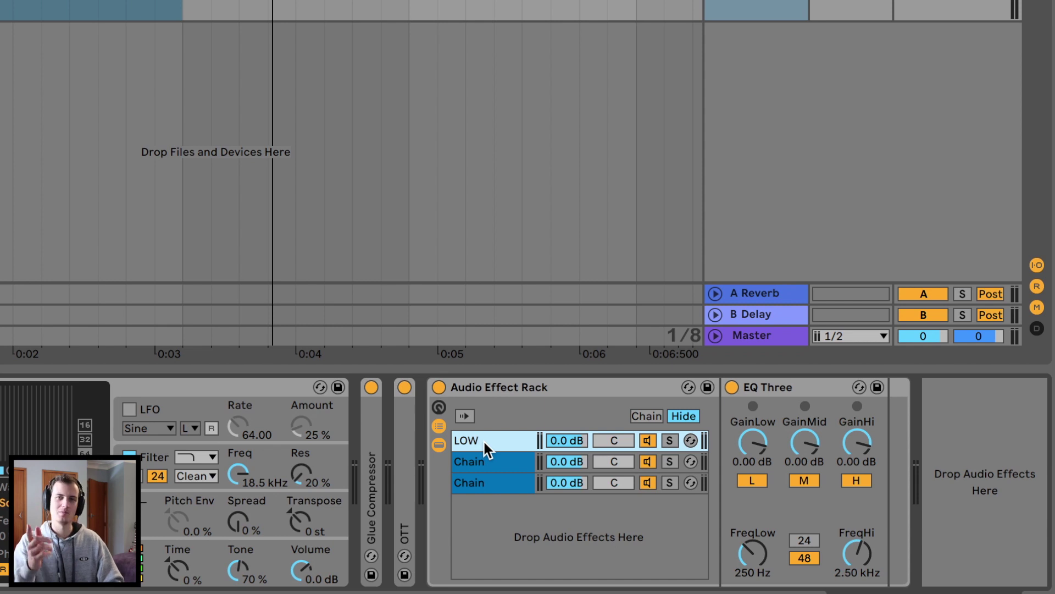
click(486, 455)
key(ctrl+r)
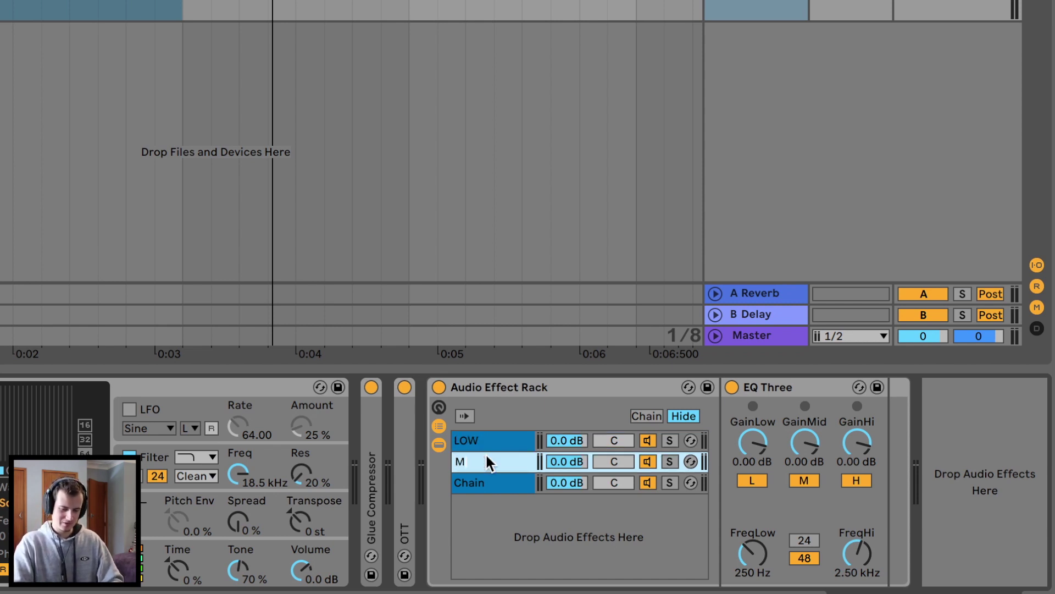
click(490, 490)
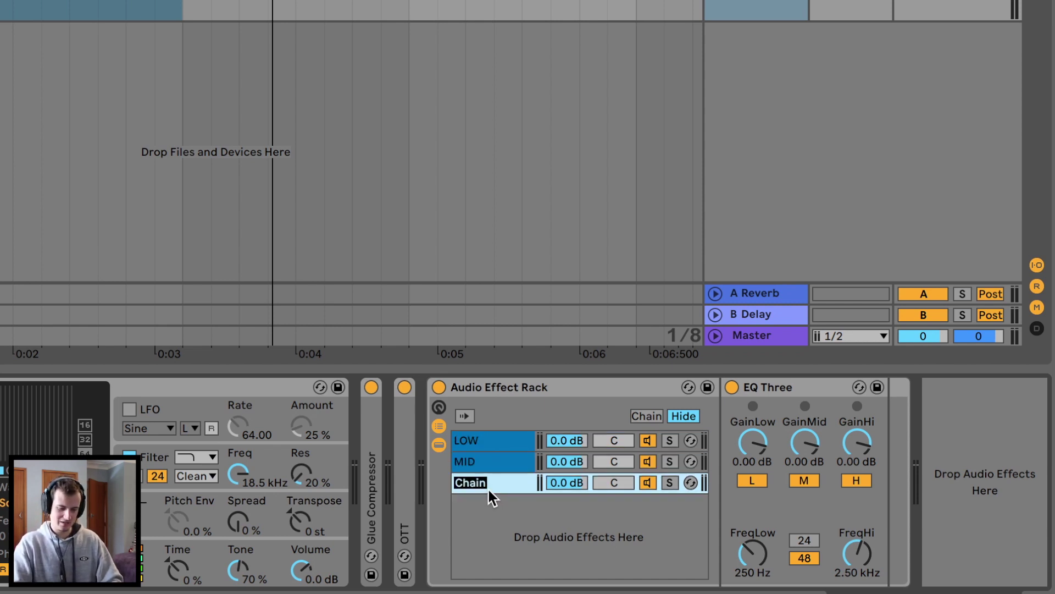
Leave only the matching EQ Three band active in each chain: L for LOW, M for MID and H for HIGH.
click(486, 440)
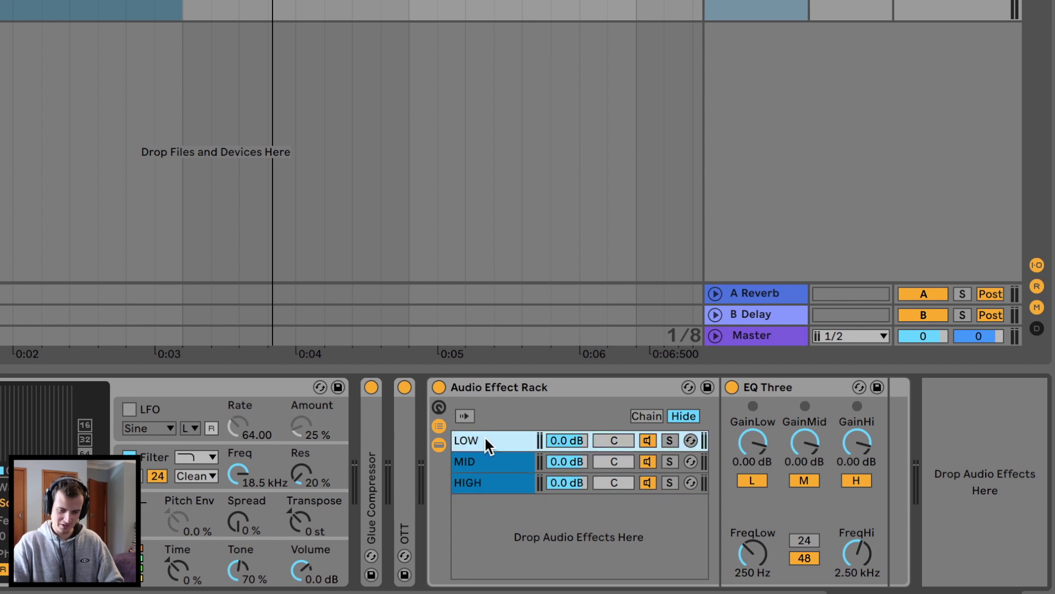
click(804, 480)
click(856, 480)
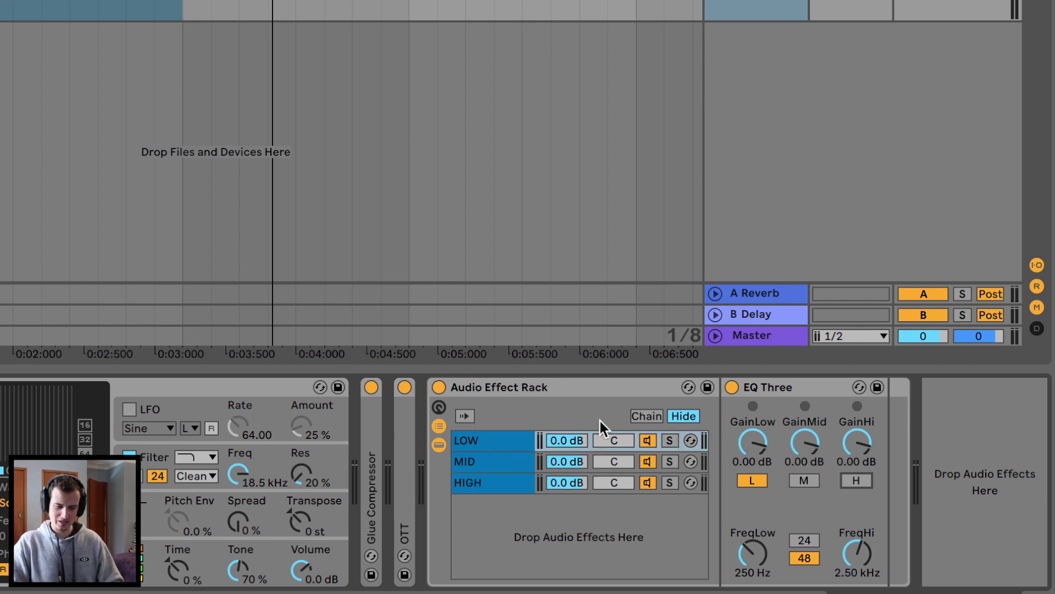
click(503, 461)
click(752, 481)
click(853, 480)
click(520, 476)
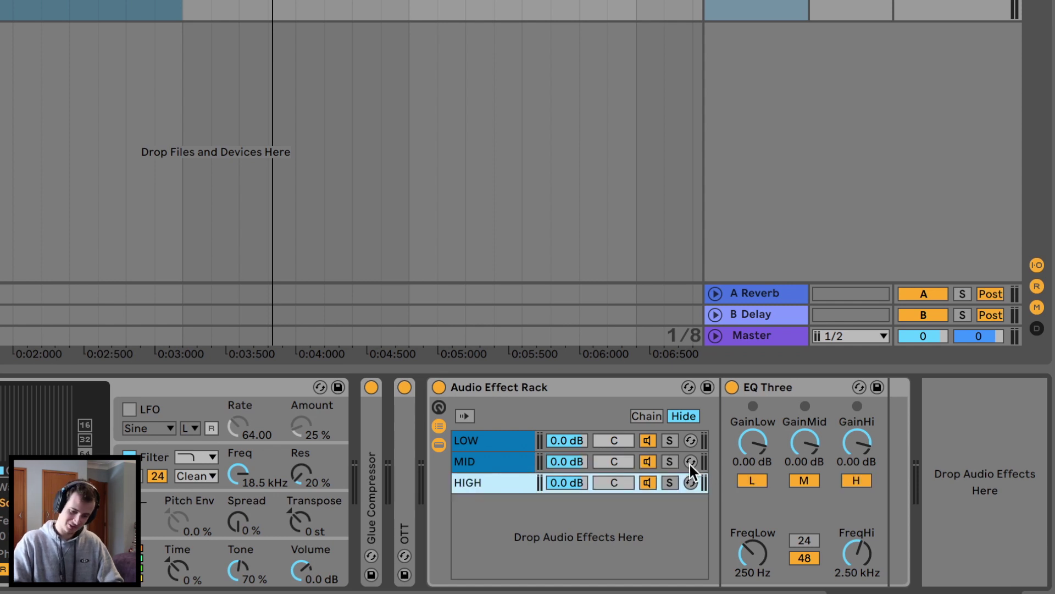
click(751, 480)
click(804, 479)
Play the loop and solo the LOW, MID and HIGH chains one after another to check the band split.
key(space)
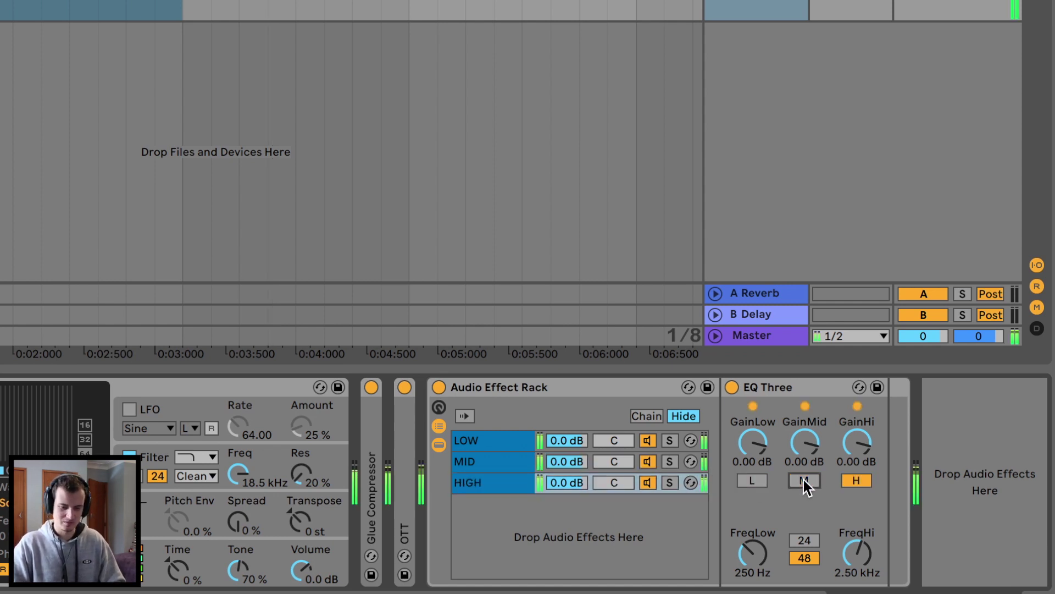
click(670, 444)
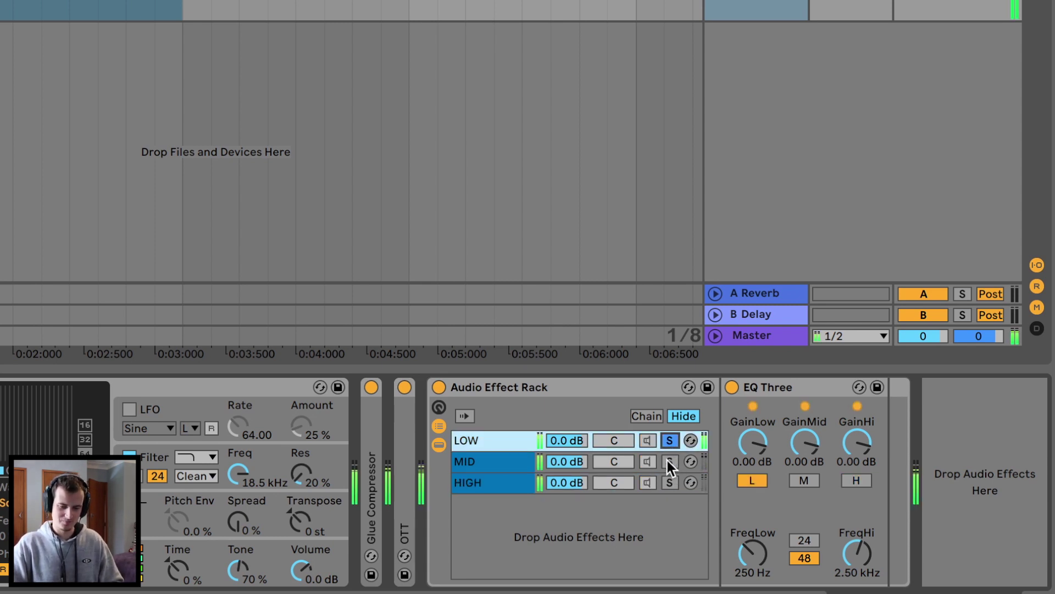
click(668, 461)
click(669, 482)
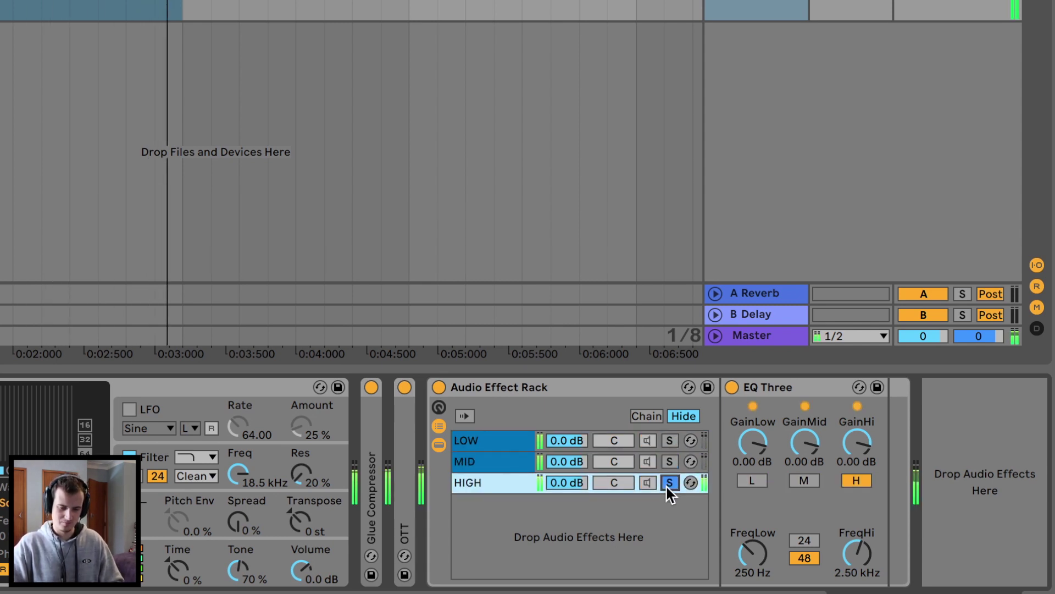
click(670, 441)
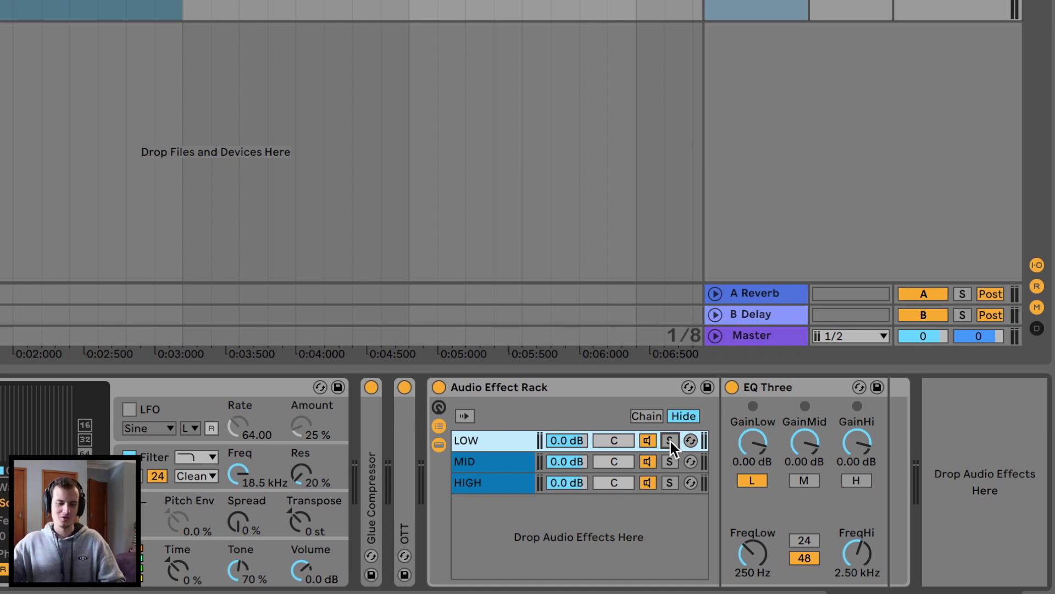
Add Overdrive after EQ Three in the LOW chain, with its filter at 50.0 Hz and a bandwidth of 0.68.
click(500, 440)
scroll(104, 385, down, 4)
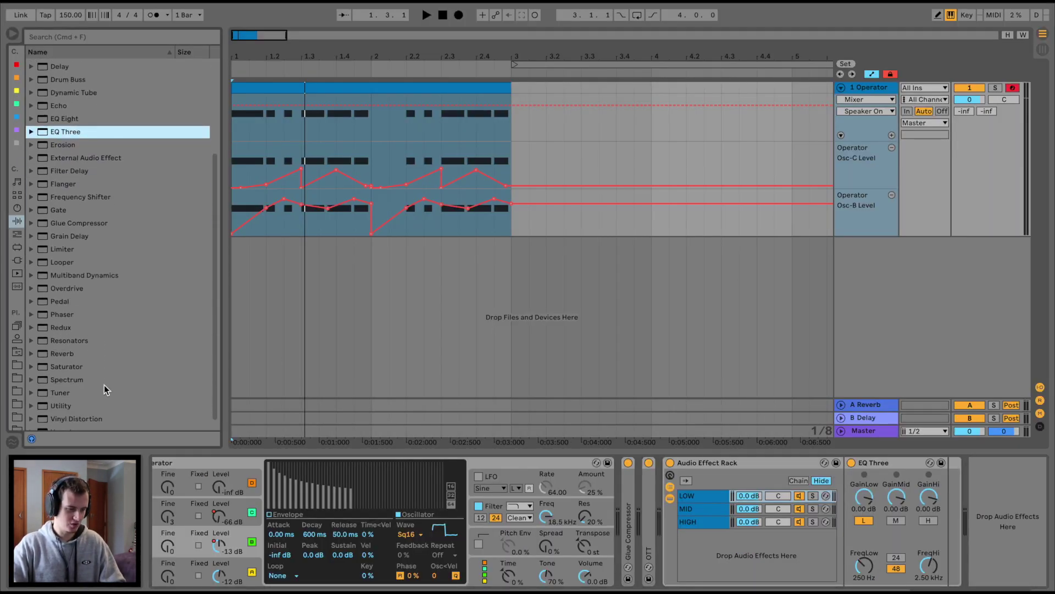
drag(66, 288, 701, 495)
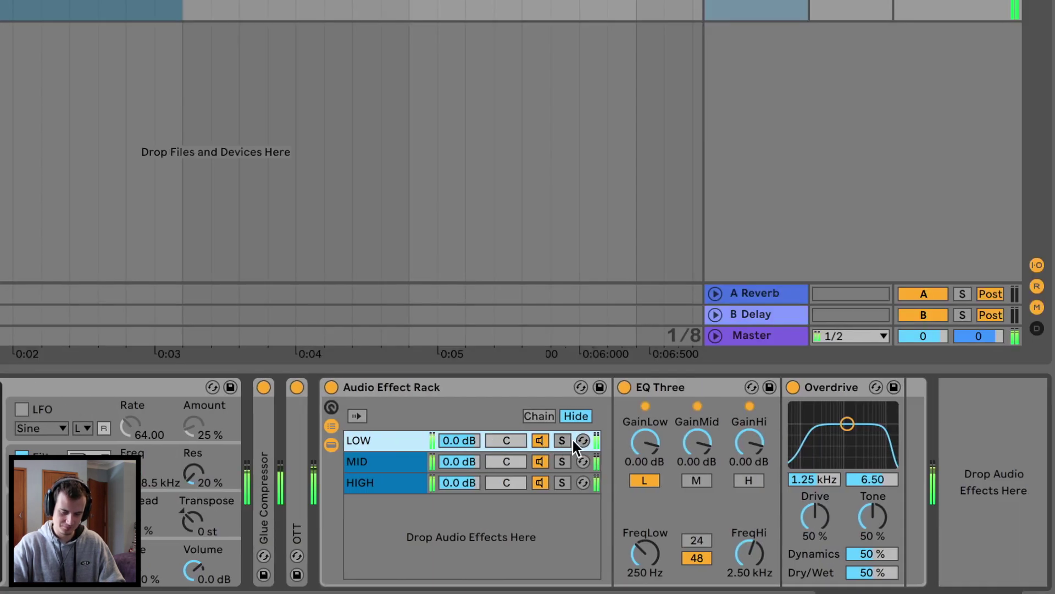
drag(848, 423, 796, 461)
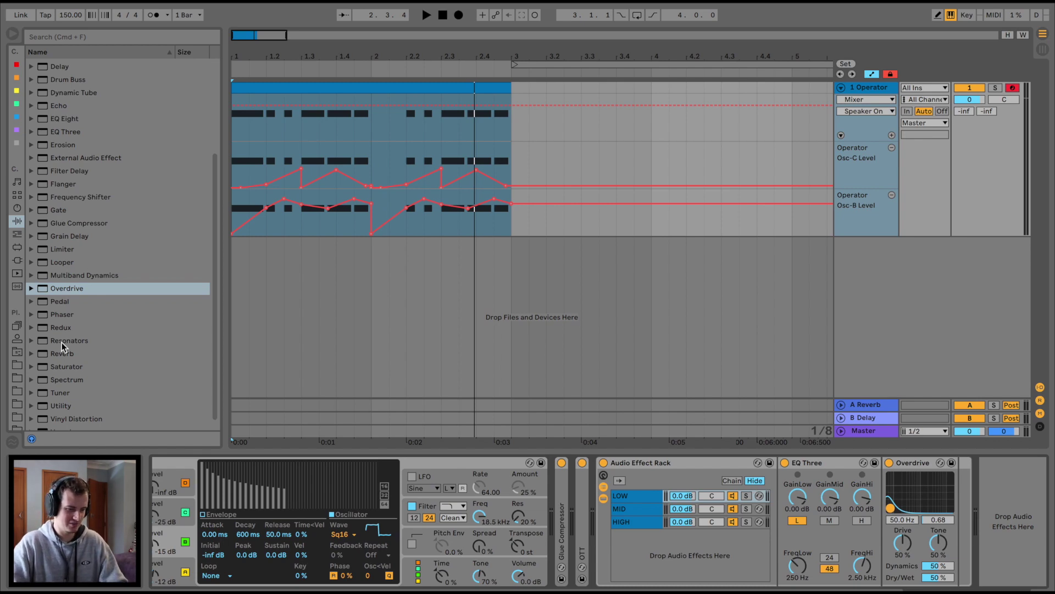
Add a Saturator after Overdrive in the LOW chain and turn on its Soft Clip.
mouse_move(49, 362)
mouse_down()
mouse_move(962, 487)
mouse_move(951, 479)
mouse_up()
click(941, 499)
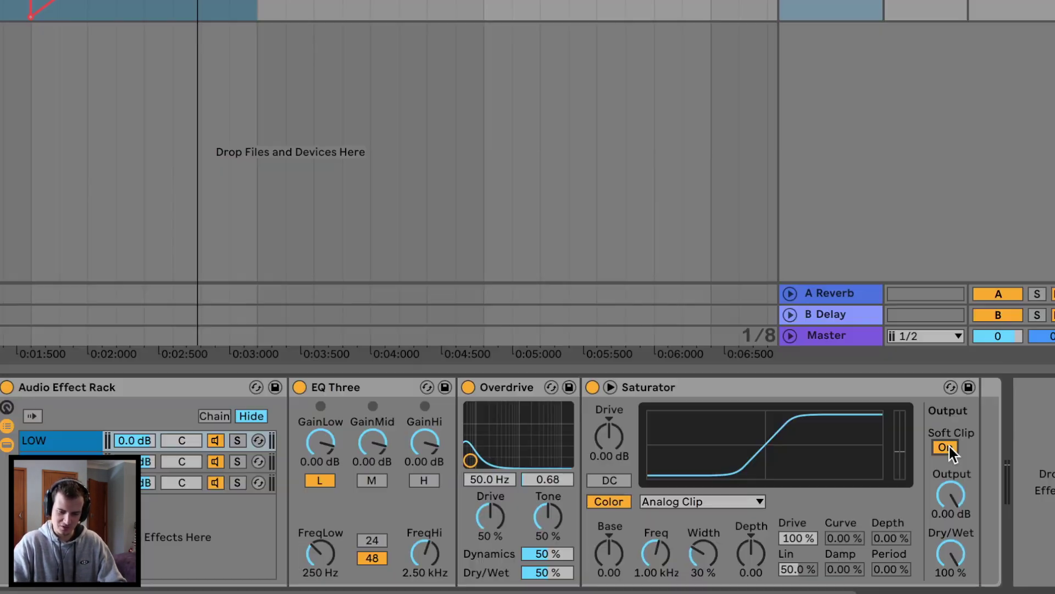
Solo the LOW chain, set its Saturator's Base to 5.14 and Drive to 6.86 dB, and try its DC option on and off.
mouse_move(609, 552)
mouse_down()
mouse_move(609, 533)
mouse_move(609, 566)
mouse_up()
click(237, 440)
mouse_move(611, 454)
mouse_down()
mouse_move(611, 407)
mouse_move(610, 441)
mouse_up()
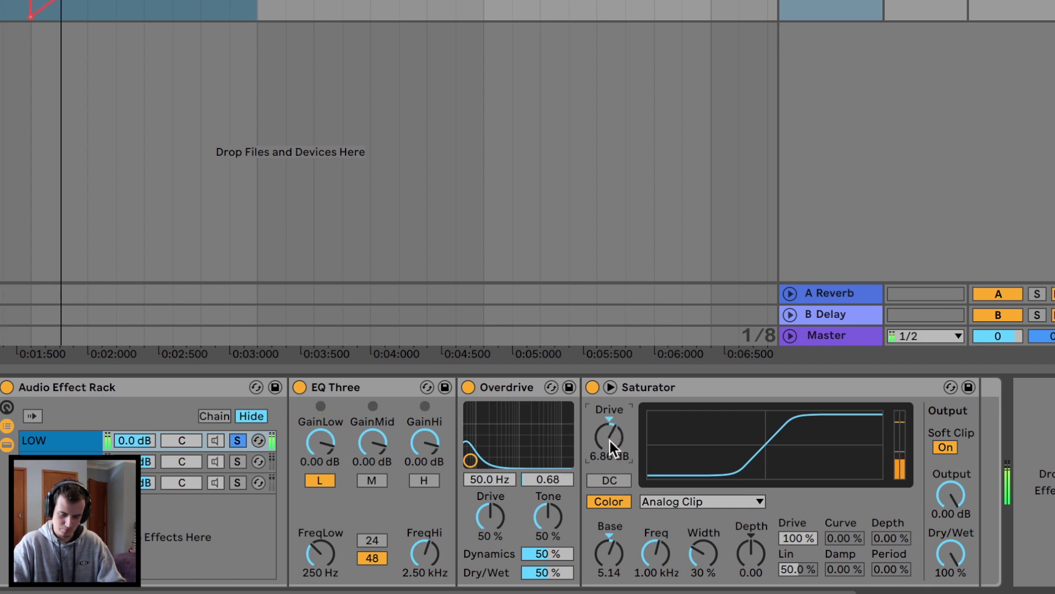
click(612, 477)
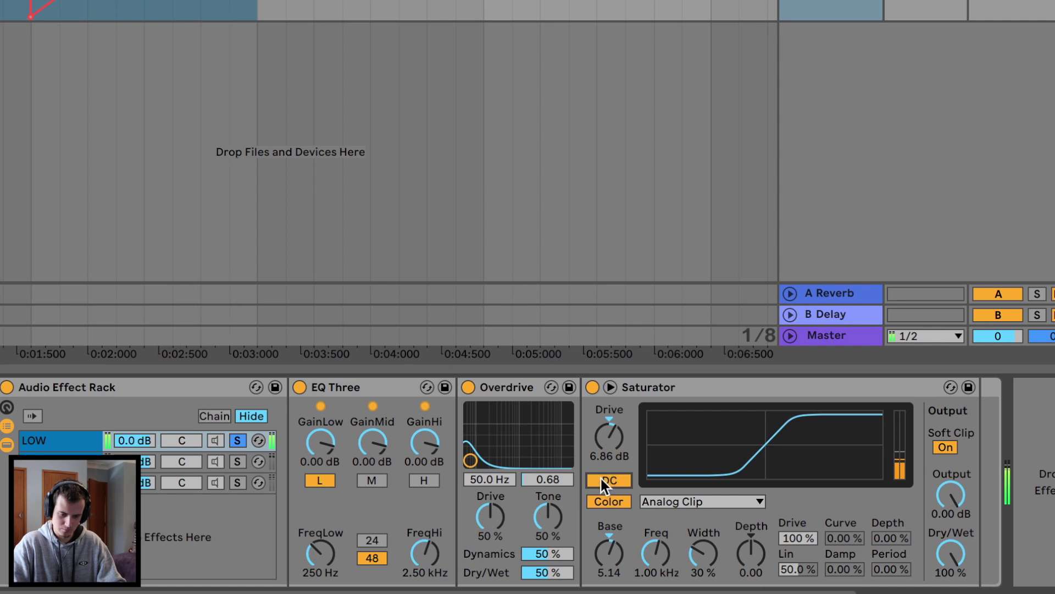
click(602, 477)
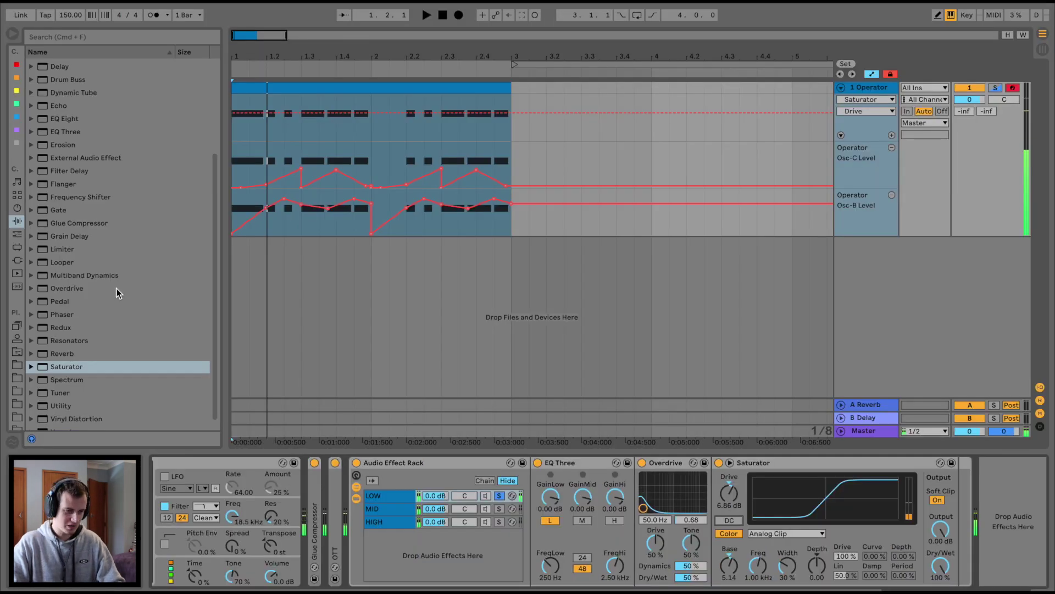
Add the Glue Compressor's Bass - Punch preset after Saturator in the LOW chain and adjust its makeup to 3.33 dB.
click(32, 222)
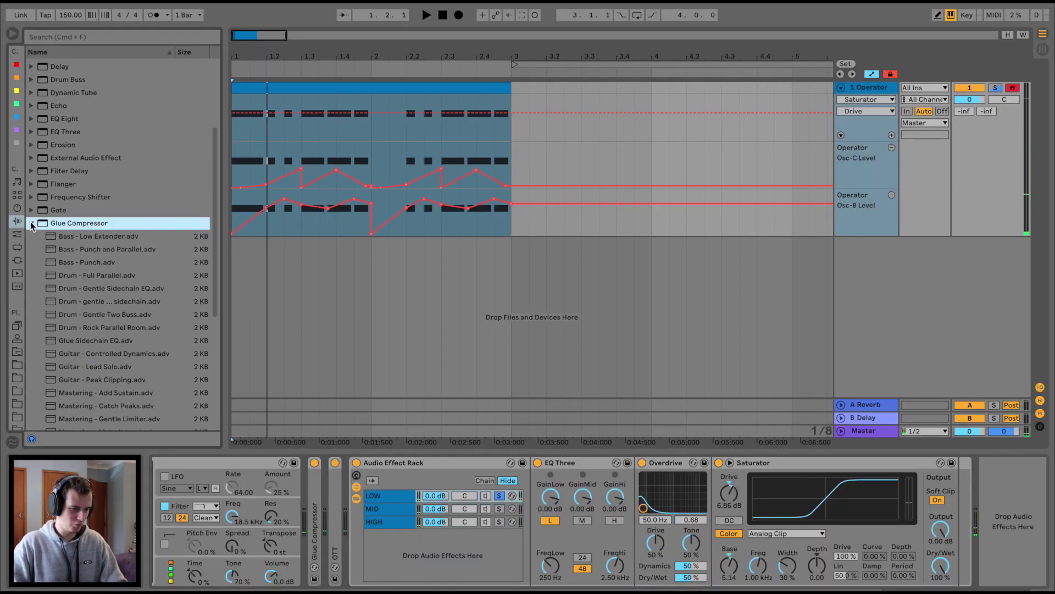
click(80, 261)
drag(869, 536, 870, 536)
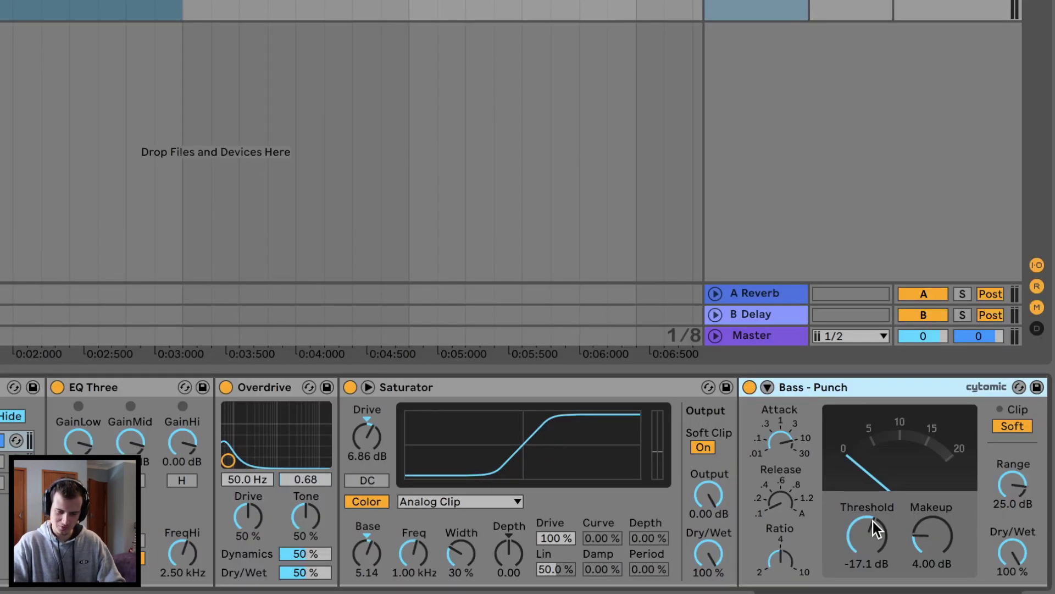
drag(939, 551, 940, 554)
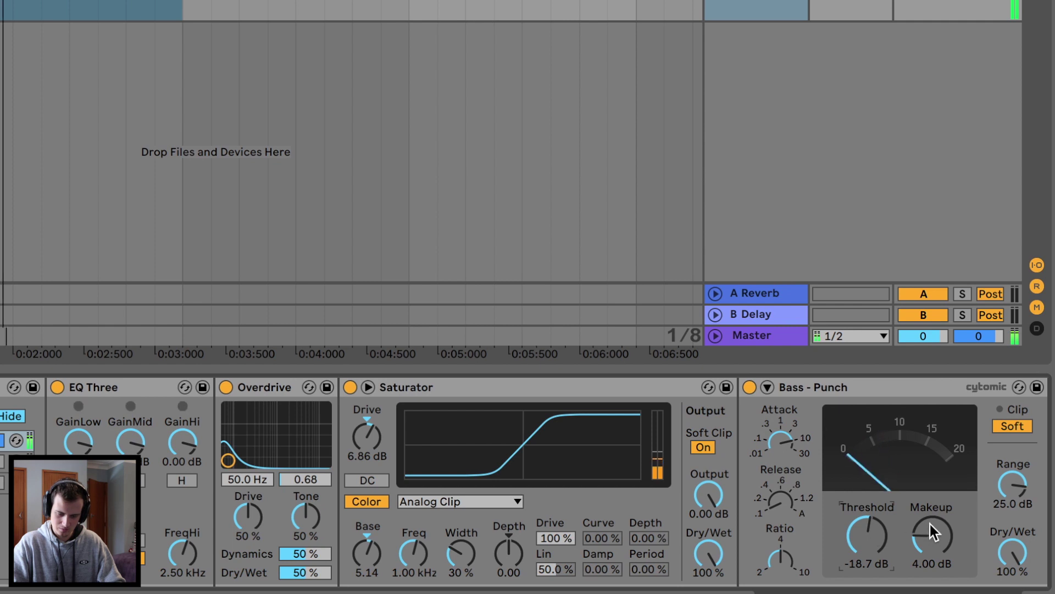
drag(931, 536, 931, 541)
Unfold the Bass - Punch compressor's sidechain section and set the threshold to -10.5 dB.
click(773, 385)
click(767, 387)
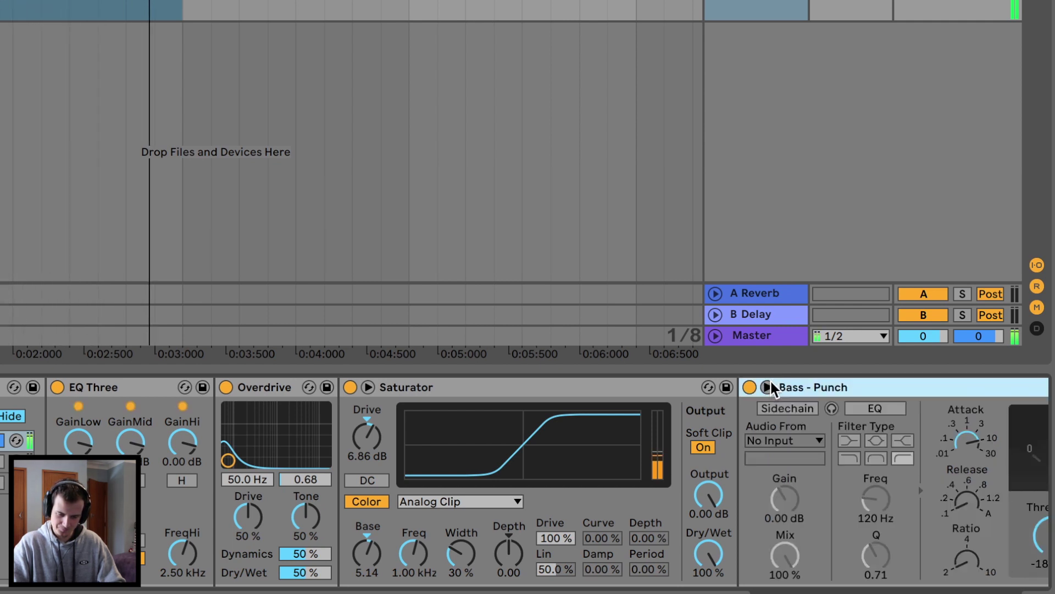
scroll(840, 445, right, 5)
click(420, 385)
click(420, 387)
drag(723, 535, 723, 514)
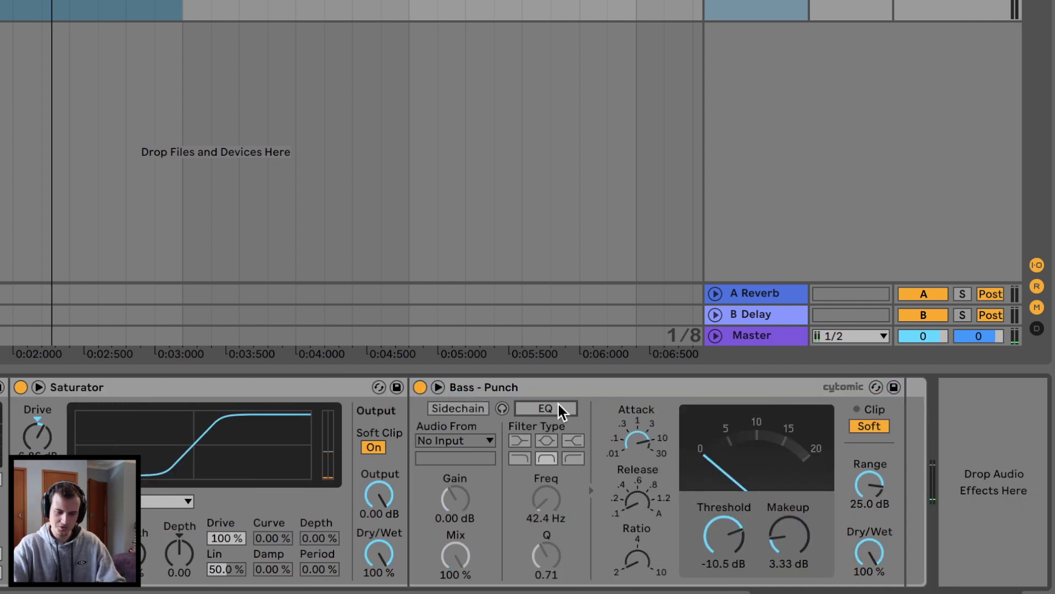
Enable the compressor's sidechain EQ with a band-pass filter at 93.3 Hz.
click(559, 408)
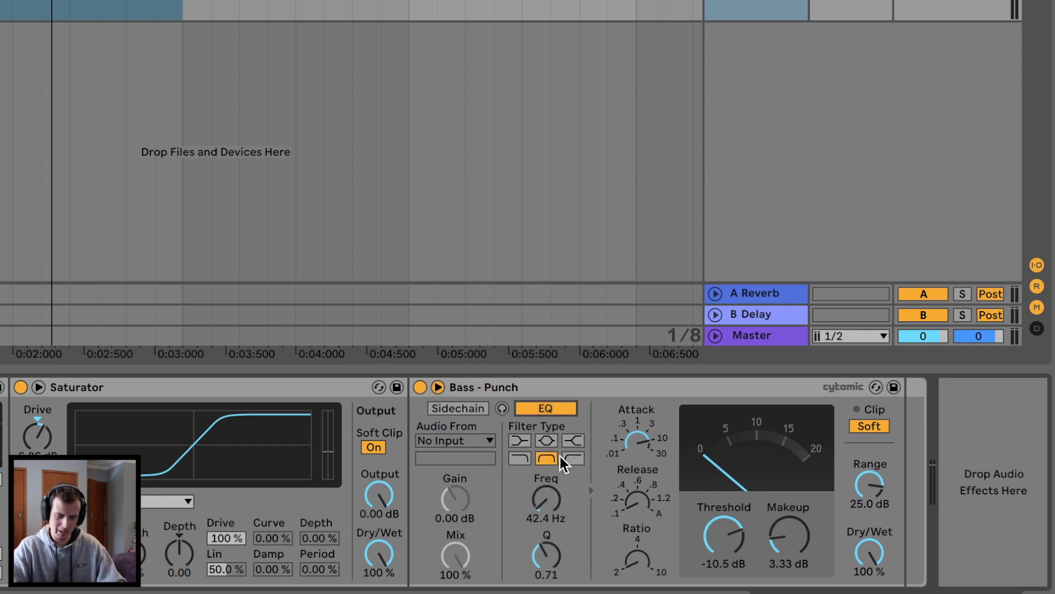
mouse_move(546, 475)
mouse_down()
mouse_move(546, 429)
mouse_move(546, 462)
mouse_up()
key(space)
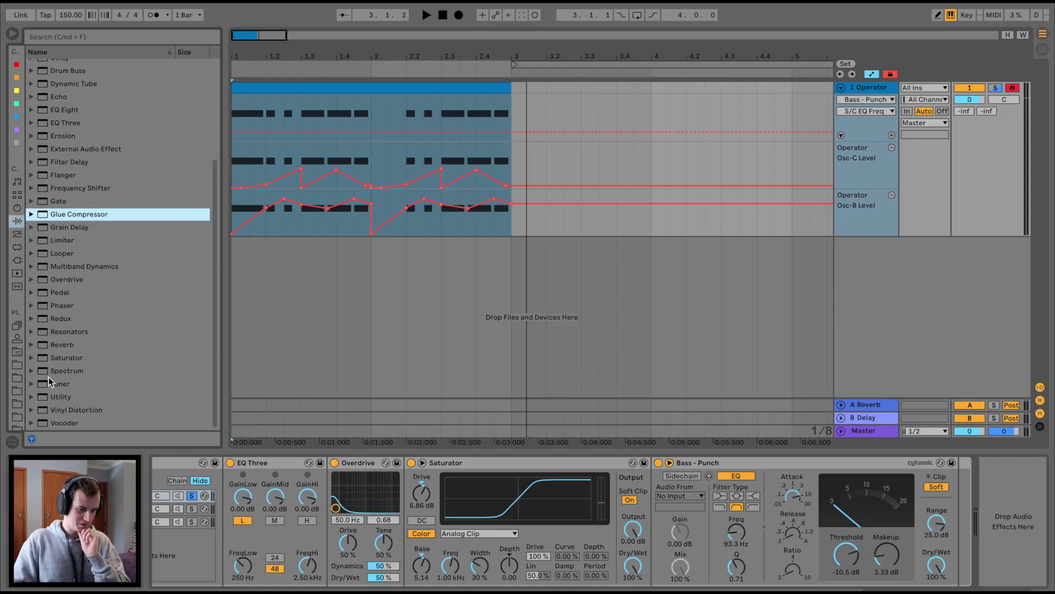
Add a Spectrum after the Bass - Punch compressor, enlarge its display and play the loop through it.
drag(55, 371, 922, 496)
double_click(922, 496)
key(space)
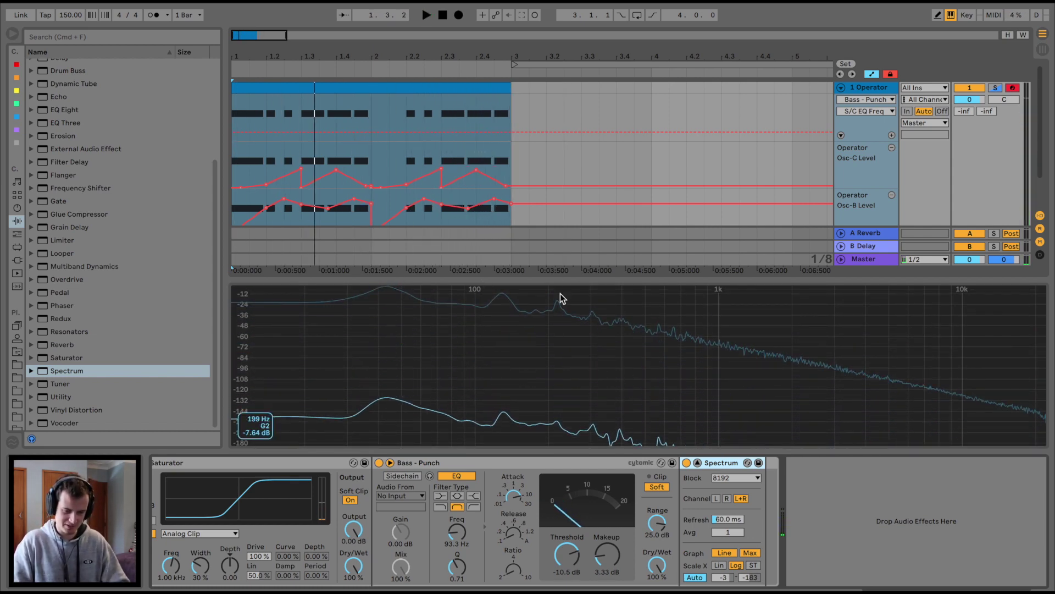
Raise the compressor's sidechain EQ frequency to 153 Hz while playing the loop.
click(455, 529)
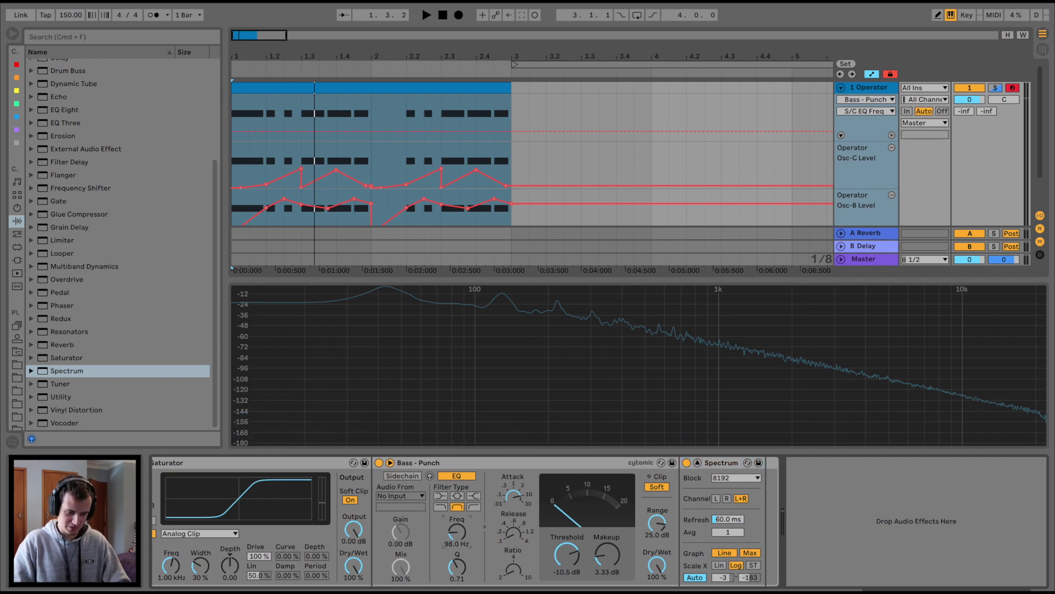
key(space)
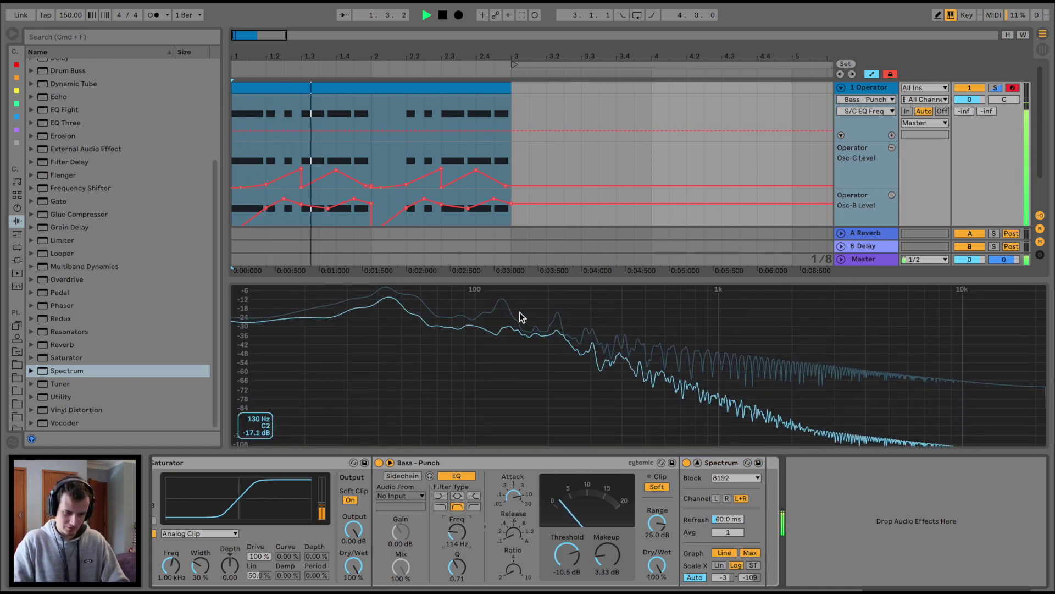
drag(456, 530, 456, 507)
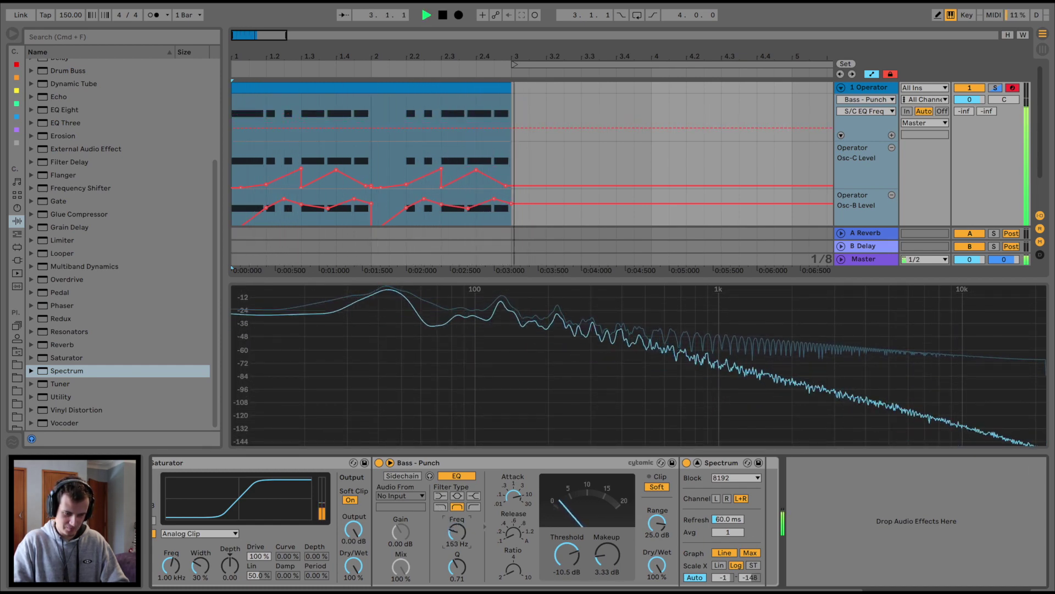
key(space)
Set the compressor's threshold to -26.3 dB and makeup to 6.19 dB, with the sidechain EQ frequency at 177 Hz.
drag(566, 558, 593, 543)
key(space)
mouse_move(459, 536)
mouse_down()
mouse_move(459, 522)
mouse_move(458, 536)
mouse_up()
key(space)
Lower the sidechain EQ's Q to 0.44 and its frequency to 119 Hz while playing the loop.
click(456, 569)
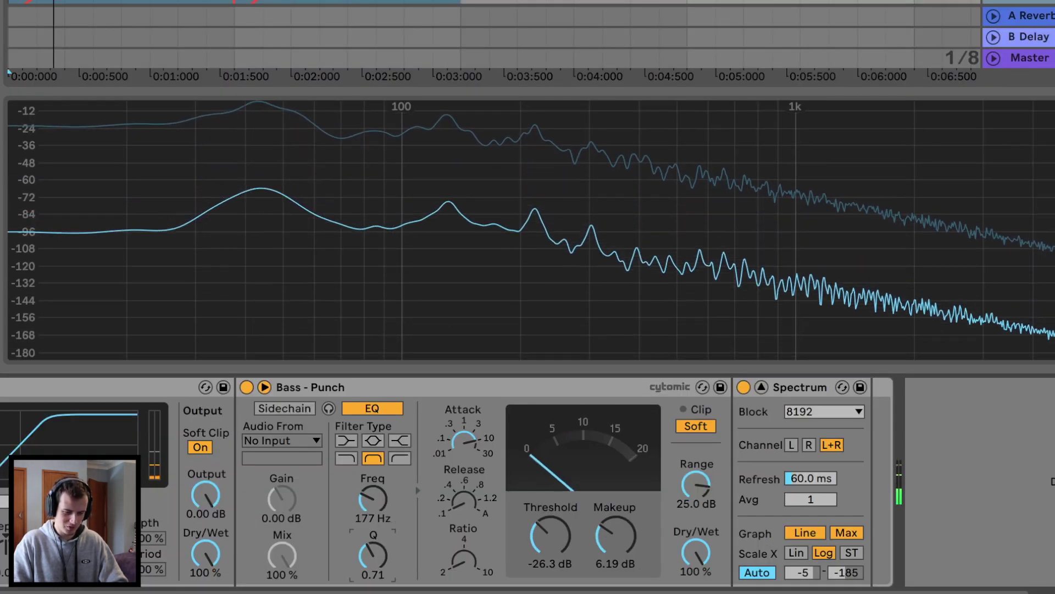
mouse_move(371, 560)
mouse_down()
mouse_move(372, 530)
mouse_move(372, 571)
mouse_move(372, 550)
mouse_move(371, 558)
mouse_up()
drag(372, 498, 373, 509)
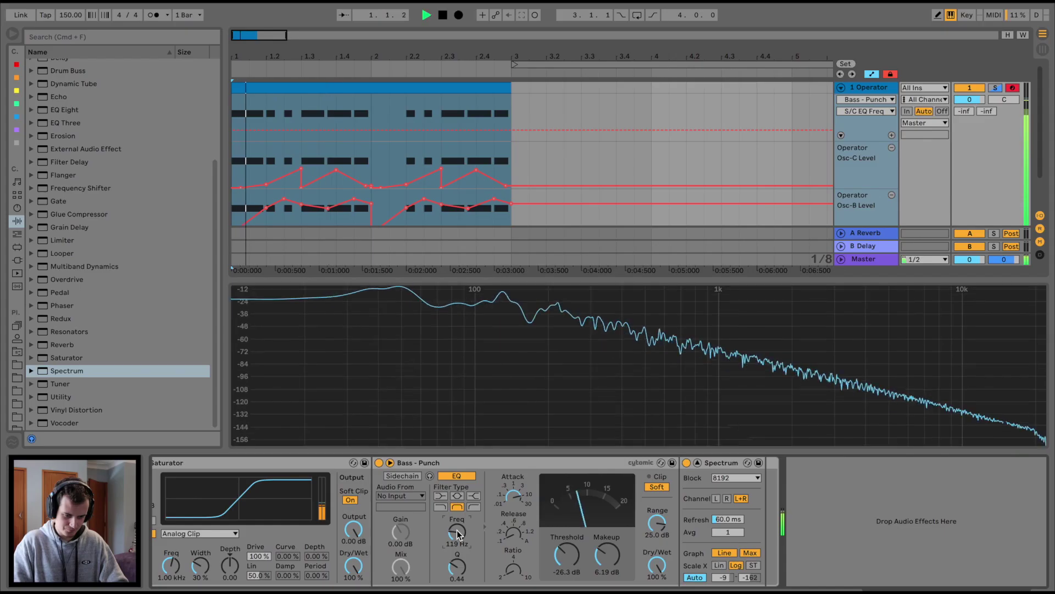
key(space)
key(space)
Delete the Spectrum from the LOW chain, then unsolo the chain and play all three bands together.
click(717, 462)
key(space)
key(Delete)
scroll(526, 512, left, 5)
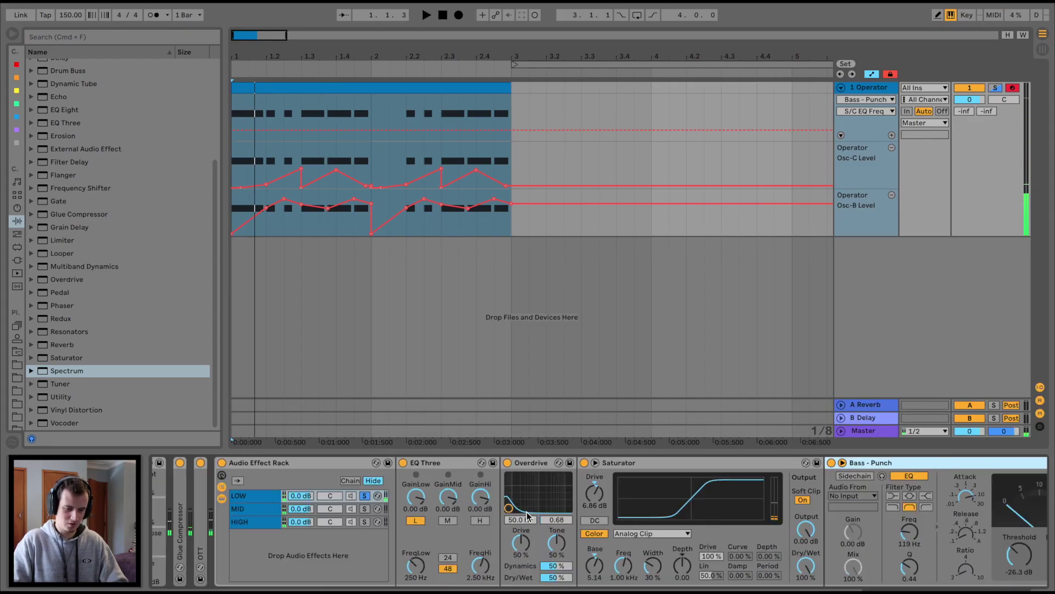
scroll(526, 516, left, 3)
click(512, 496)
key(space)
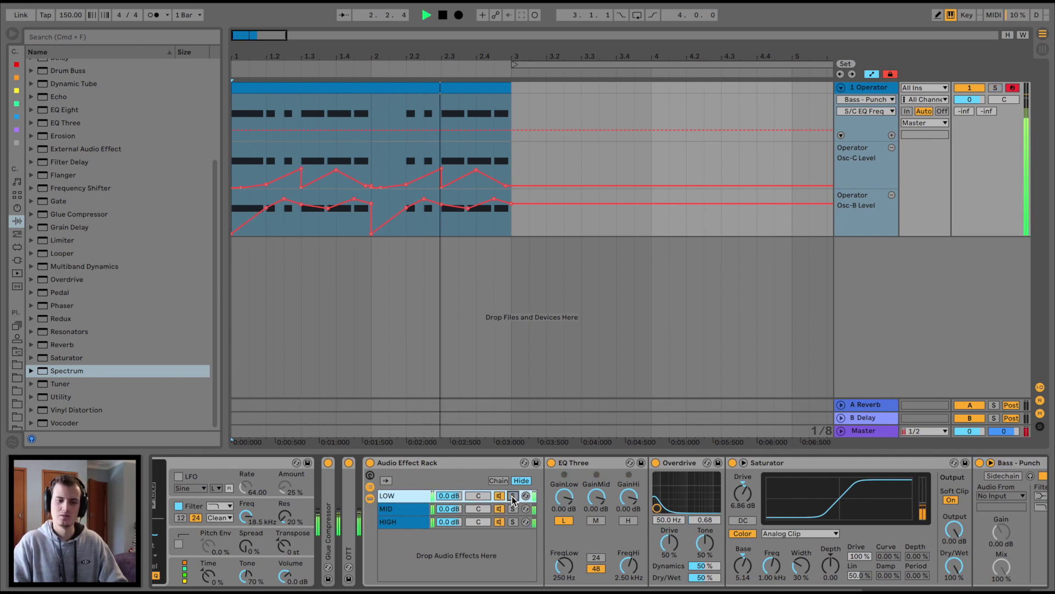
Collapse EQ Three, Overdrive, Saturator and the Bass - Punch compressor in the LOW chain.
double_click(584, 464)
key(space)
double_click(590, 464)
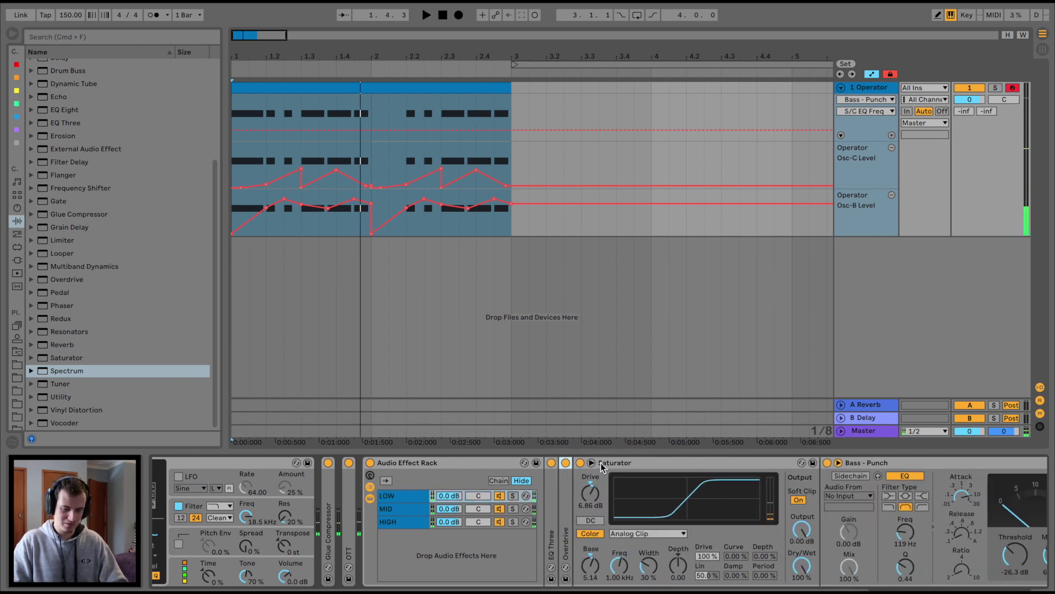
double_click(618, 465)
double_click(655, 463)
Solo the MID chain and add a Chorus after its EQ Three.
click(409, 509)
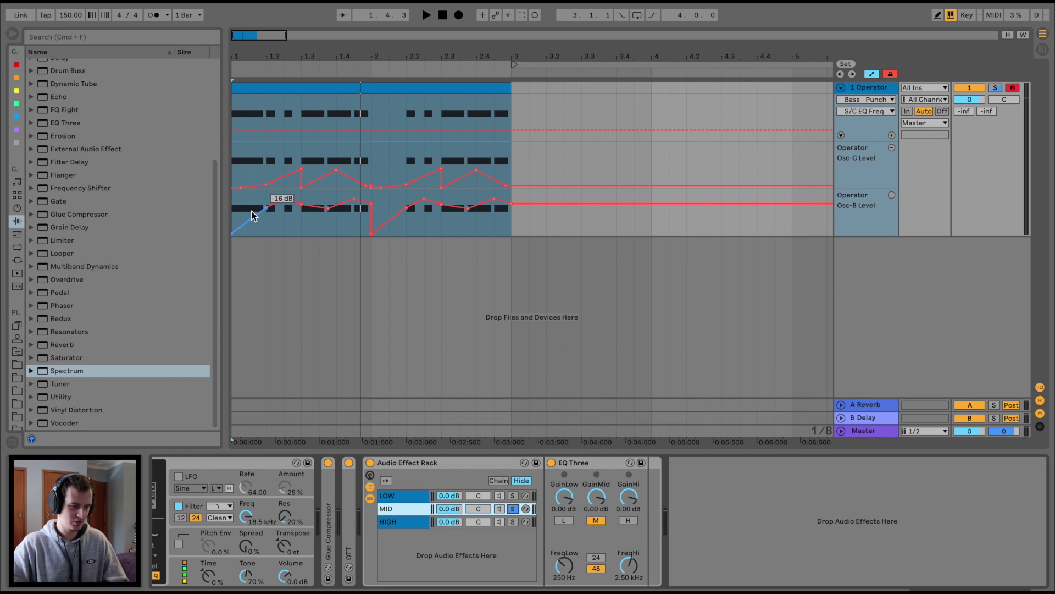
scroll(64, 211, up, 5)
drag(57, 156, 711, 543)
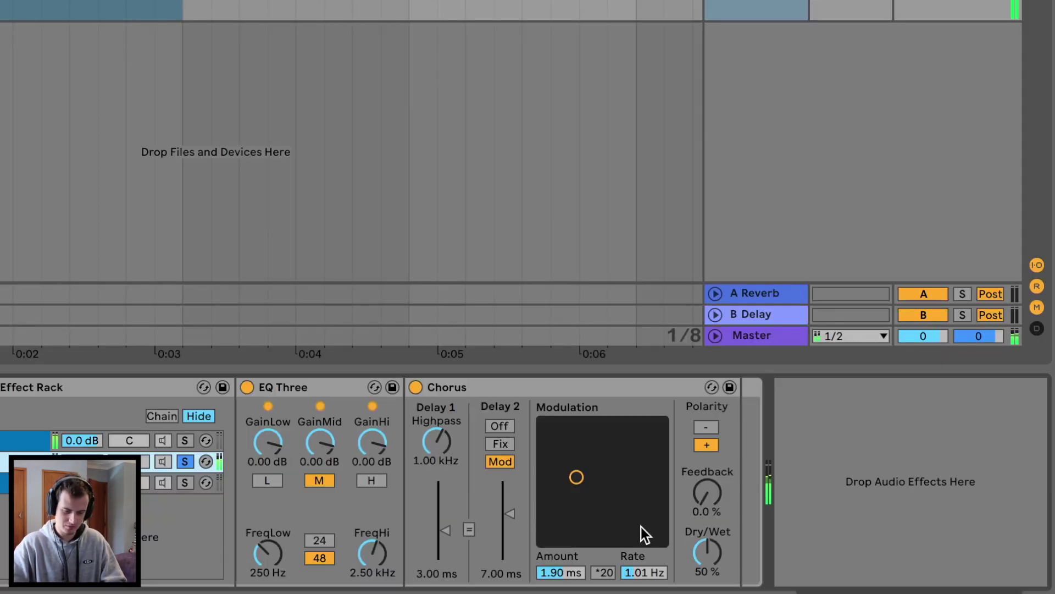
Set the Chorus highpass to 4.72 kHz, modulation to 3.89 ms at 1.02 Hz, and dry/wet to 16 %.
click(707, 552)
drag(577, 477, 577, 422)
drag(708, 553, 708, 591)
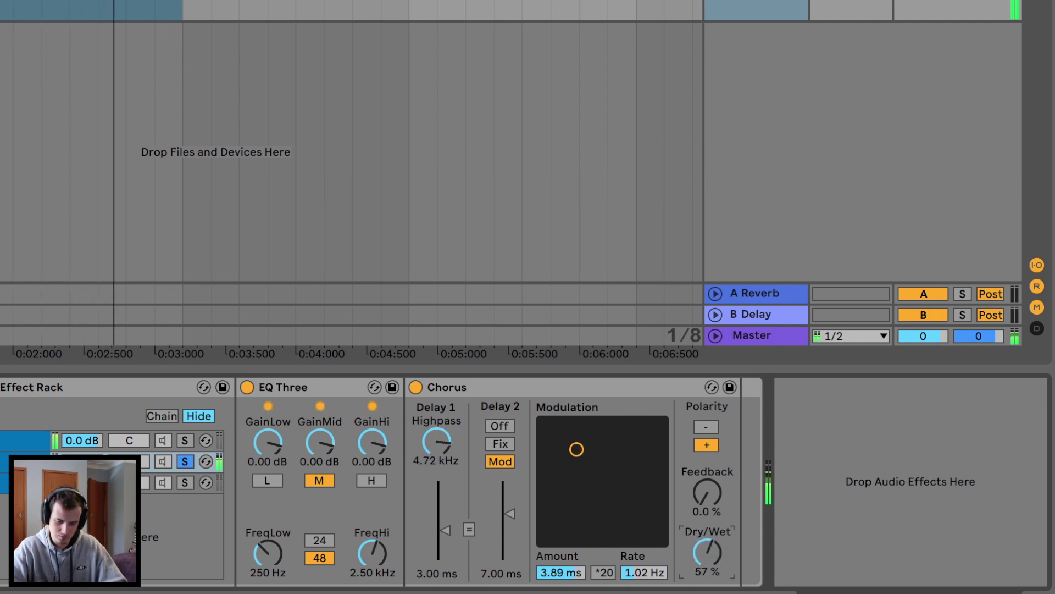
drag(707, 516, 707, 546)
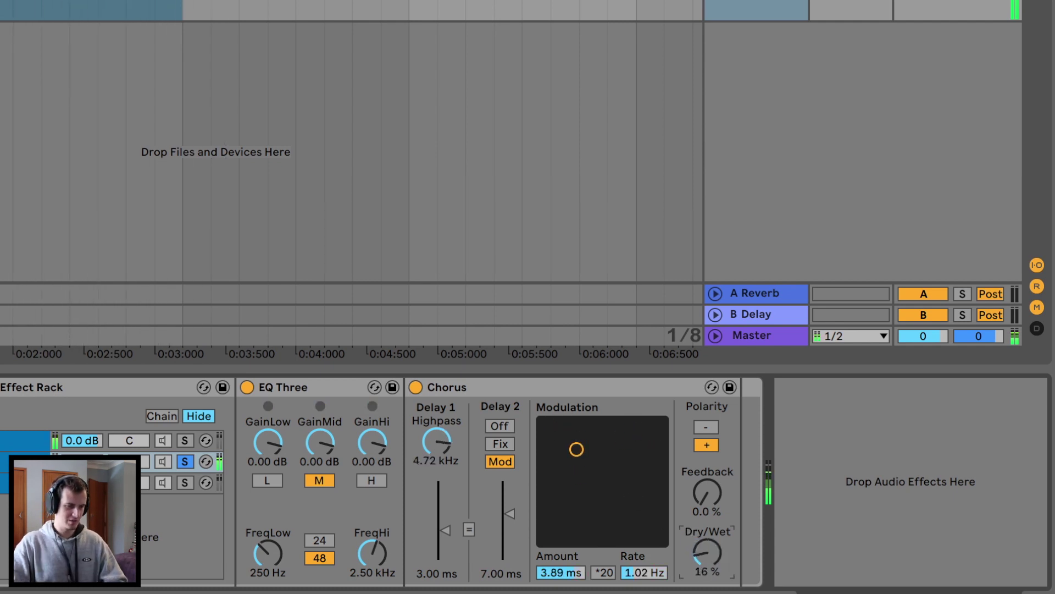
Add a Delay after Chorus in the MID chain and switch both sides from sync to a linked time of 11.9 ms.
drag(69, 194, 835, 517)
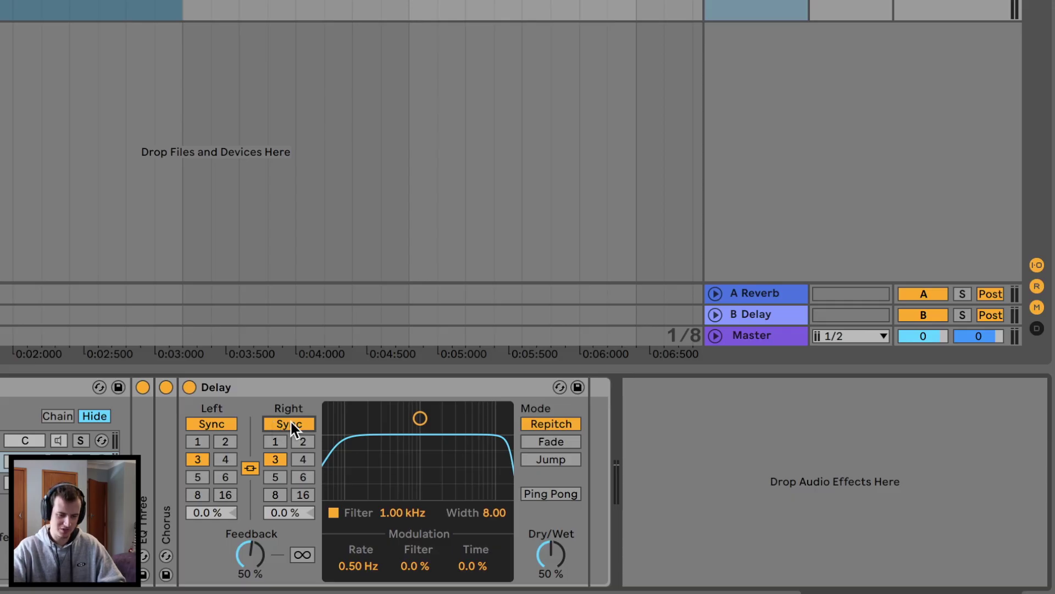
click(291, 423)
drag(217, 460, 216, 478)
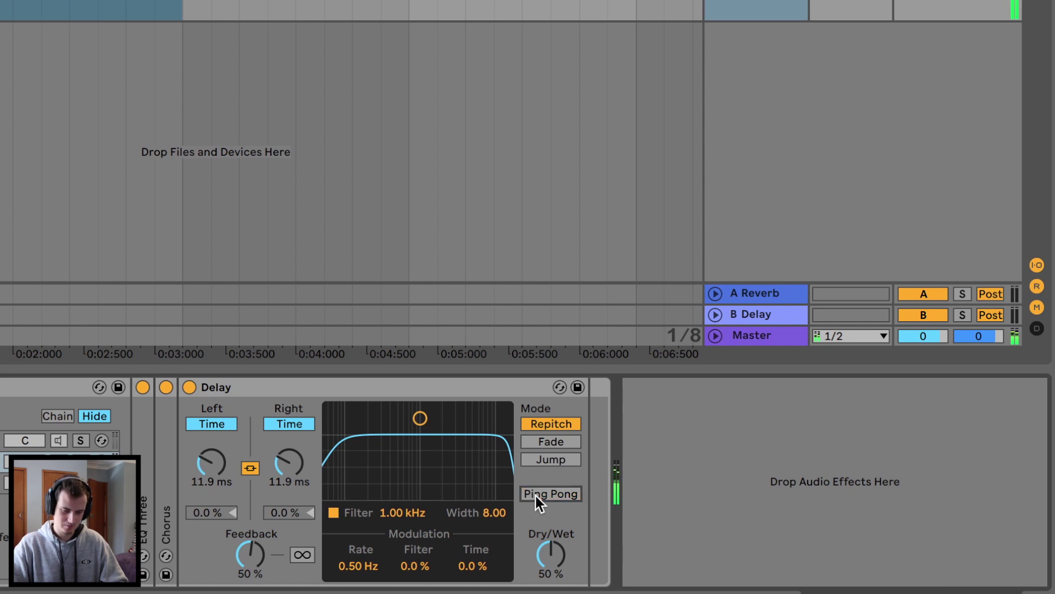
Turn on the Delay's Ping Pong mode and narrow its filter to 966 Hz with a width of 0.95.
drag(427, 440, 386, 464)
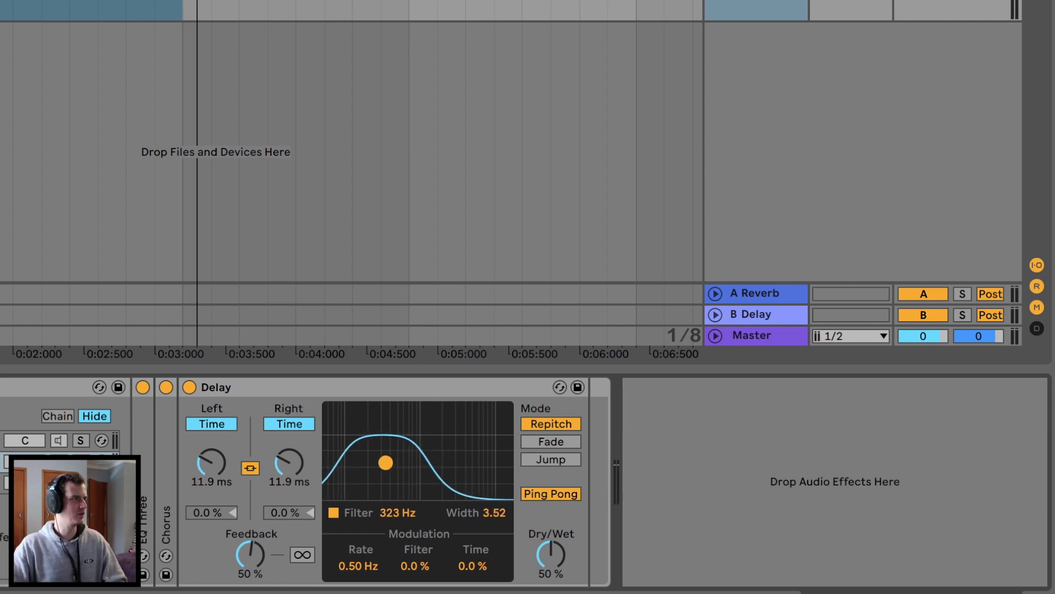
drag(388, 466, 419, 487)
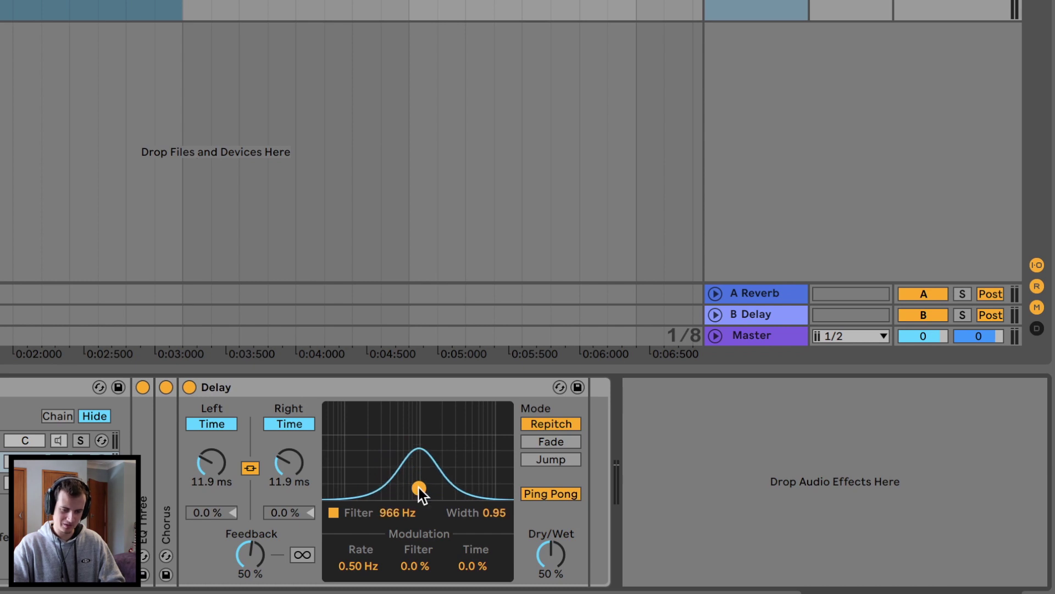
Unlink the Delay's two sides and set the times to 9.27 ms for the left and 15.2 ms for the right.
click(251, 468)
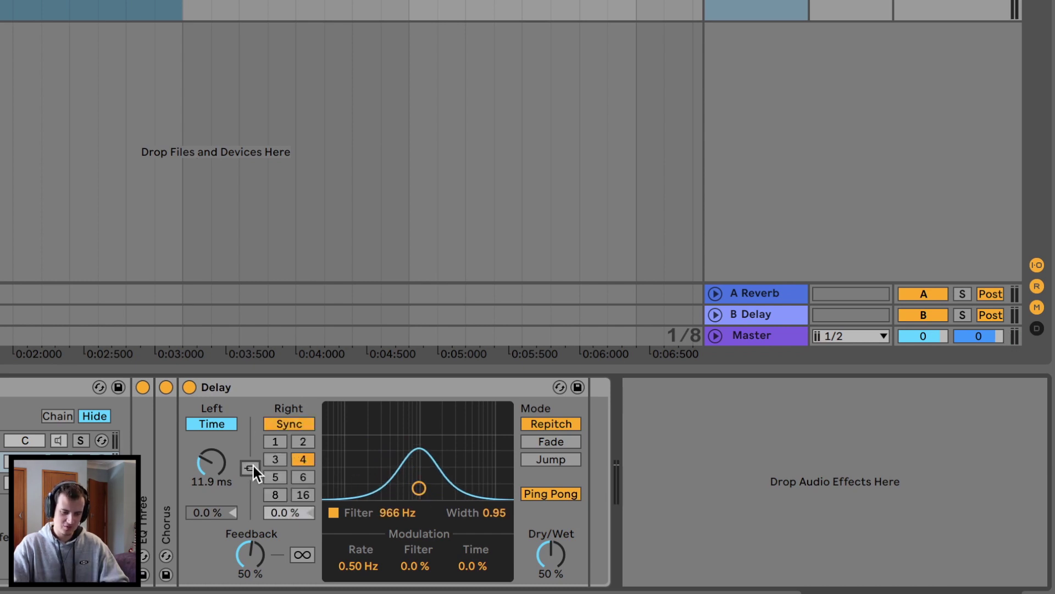
click(282, 425)
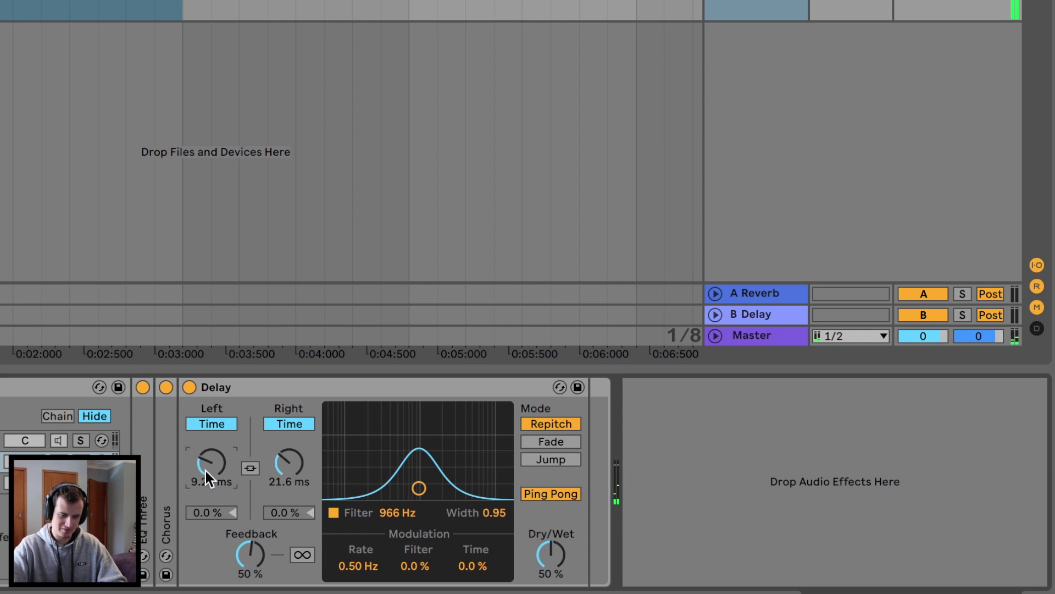
drag(280, 463, 279, 472)
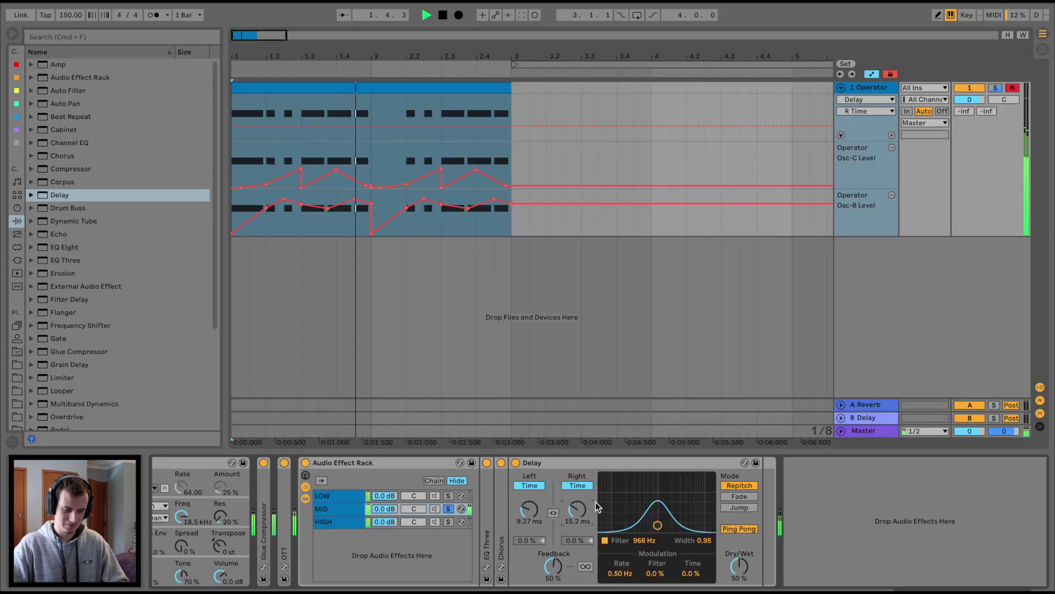
Unsolo the chains and set the MID chain's Delay to 30 % dry/wet, with its filter at 898 Hz and width 4.53.
click(449, 496)
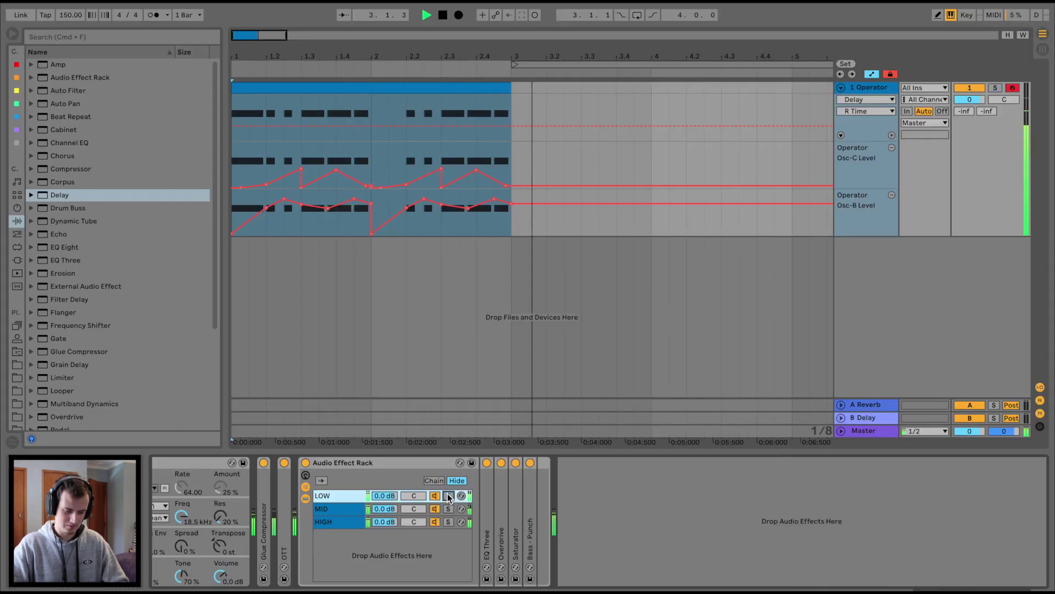
click(348, 509)
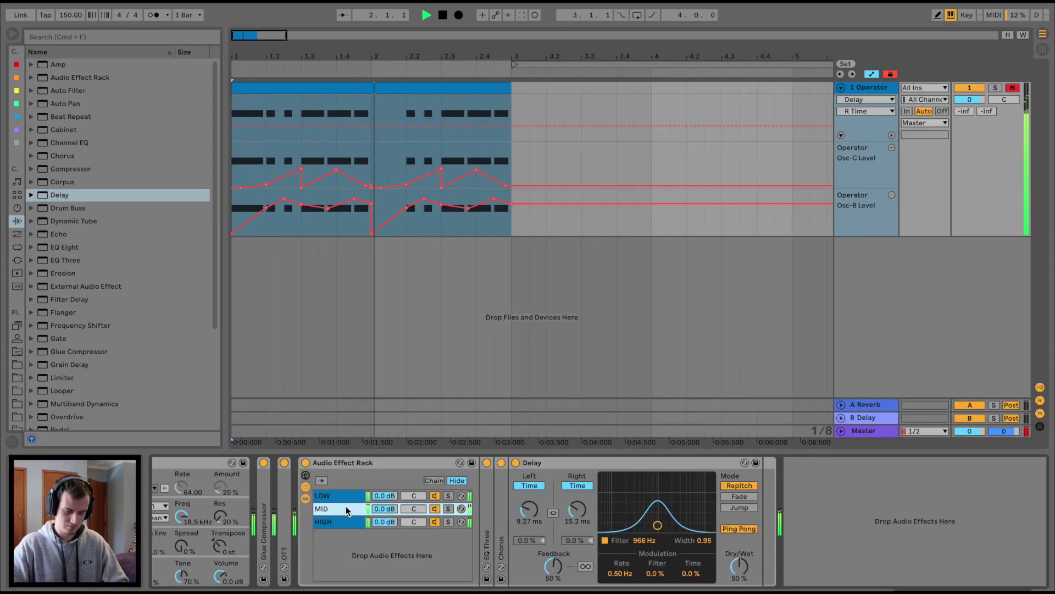
click(741, 566)
key(space)
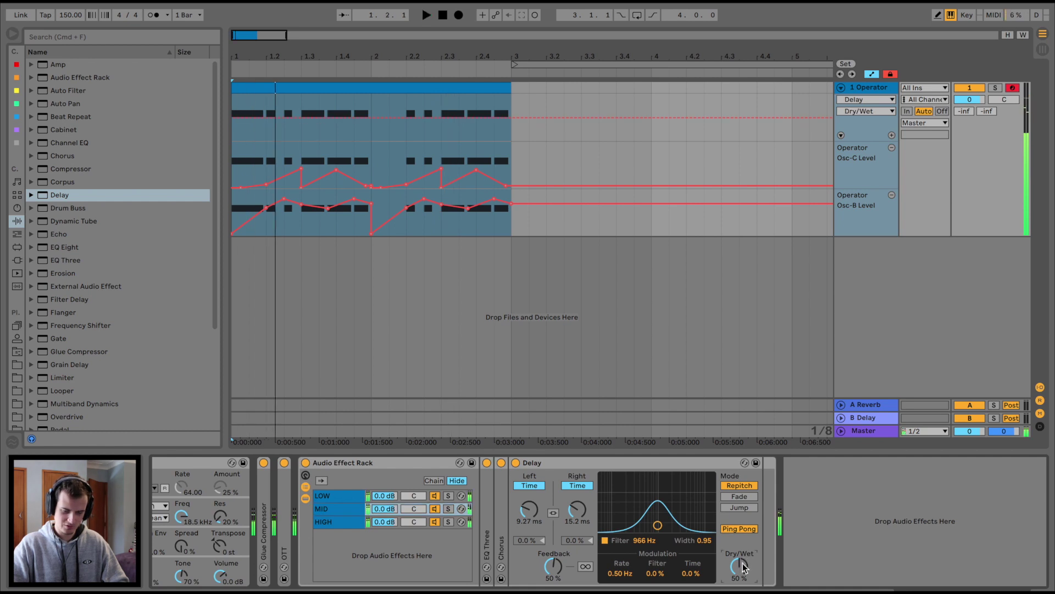
key(space)
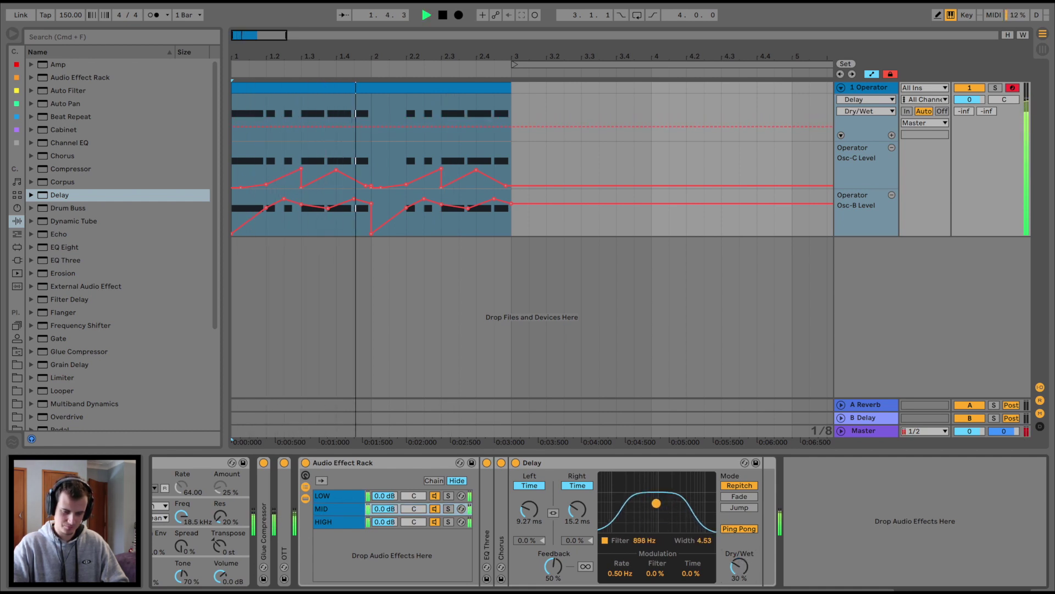
Set the Delay's feedback to 81 % and its filter to 866 Hz with a width of 3.18.
key(space)
drag(553, 565, 553, 583)
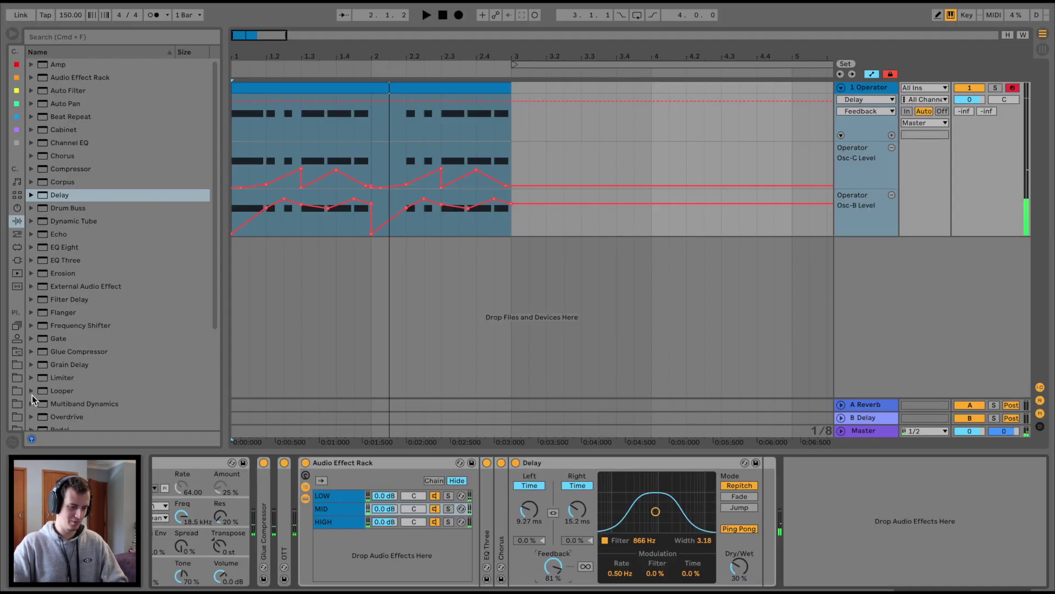
Add the OTT Multiband Dynamics preset after the Delay on the MID chain and play the loop.
click(30, 401)
drag(100, 354, 741, 497)
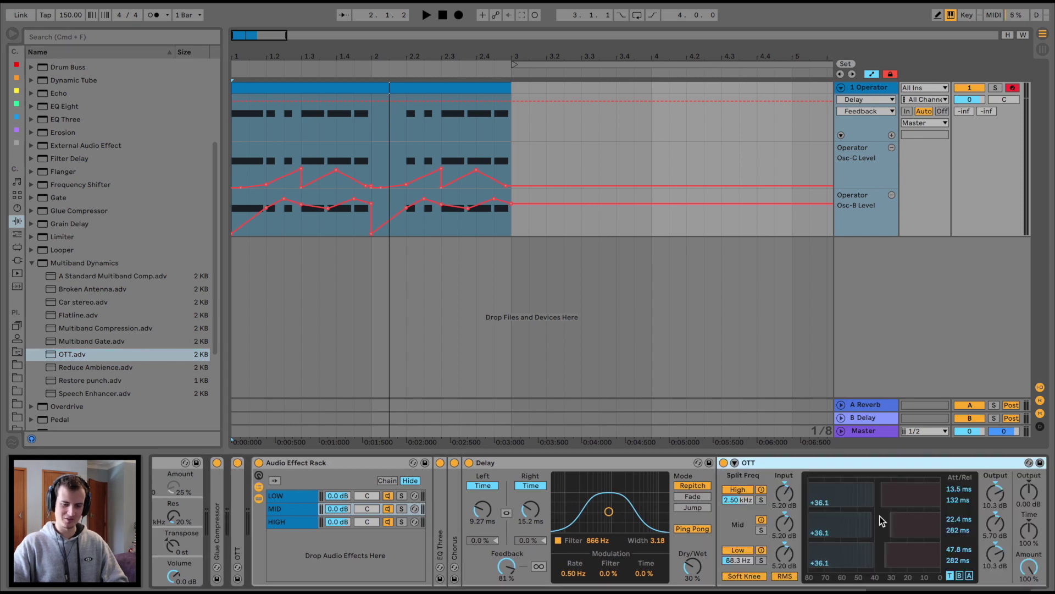
key(space)
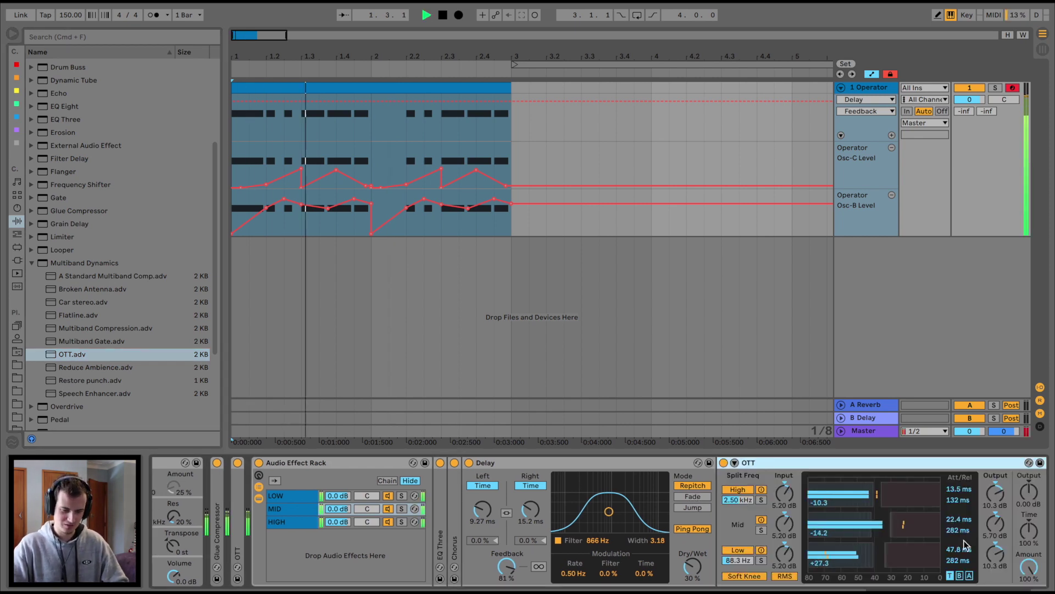
Lower the Delay's feedback to 32 % and solo the MID chain for playback.
drag(519, 567, 513, 570)
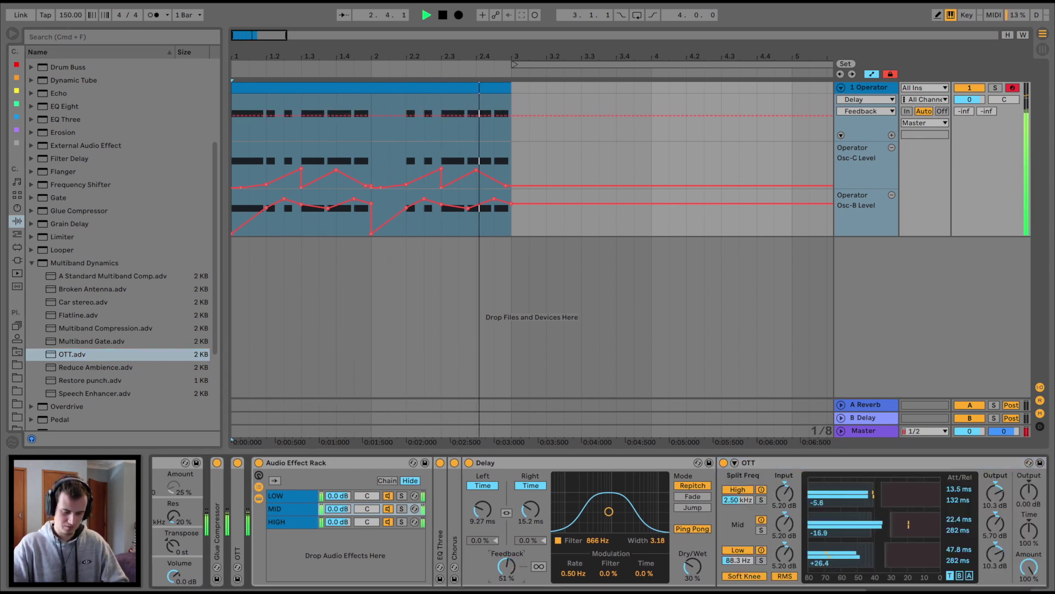
click(402, 508)
key(space)
key(space)
key(space)
key(space)
key(space)
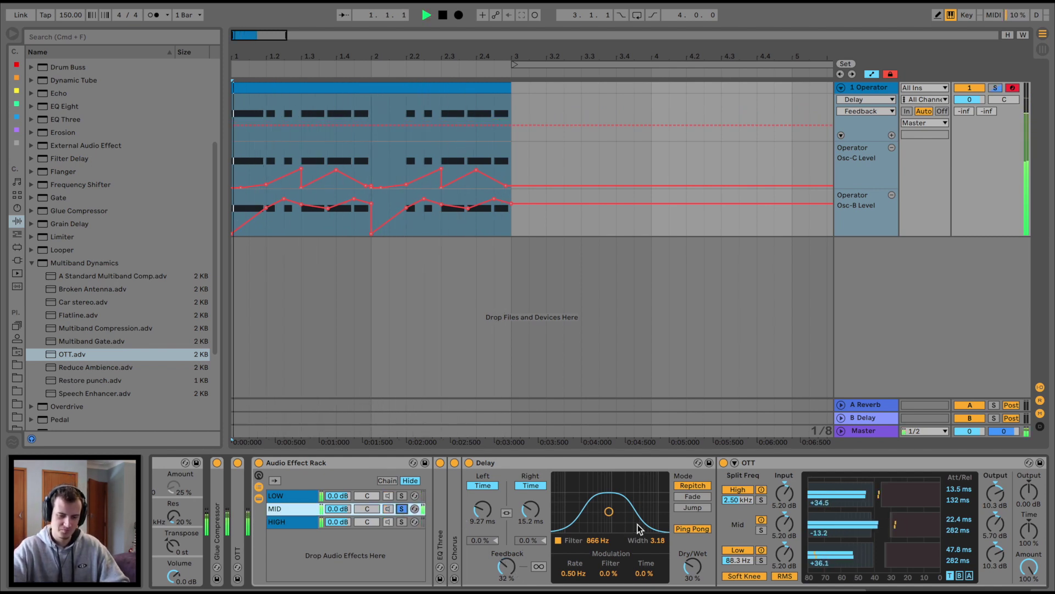
Set the Delay's times to 27.0 ms left and 11.9 ms right, with its filter at 1.39 kHz and width 2.96.
drag(609, 512, 608, 511)
key(space)
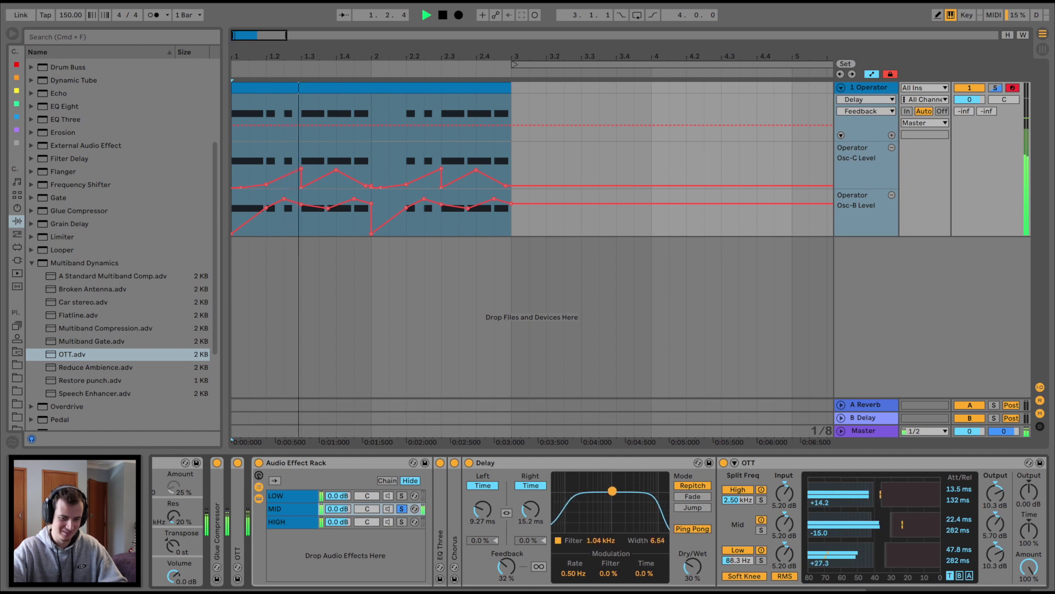
drag(484, 514, 493, 529)
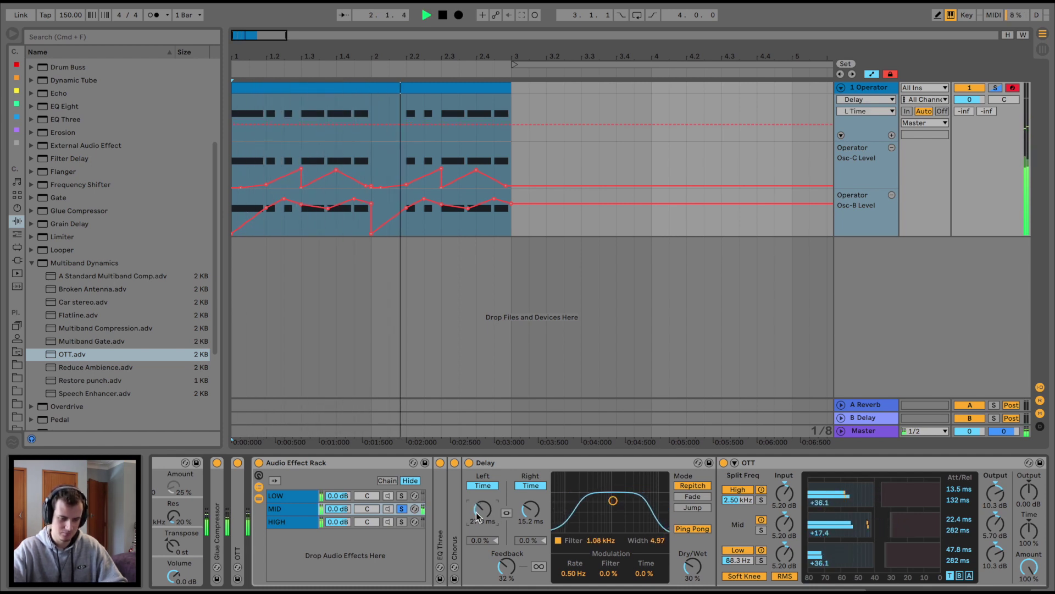
key(space)
key(space)
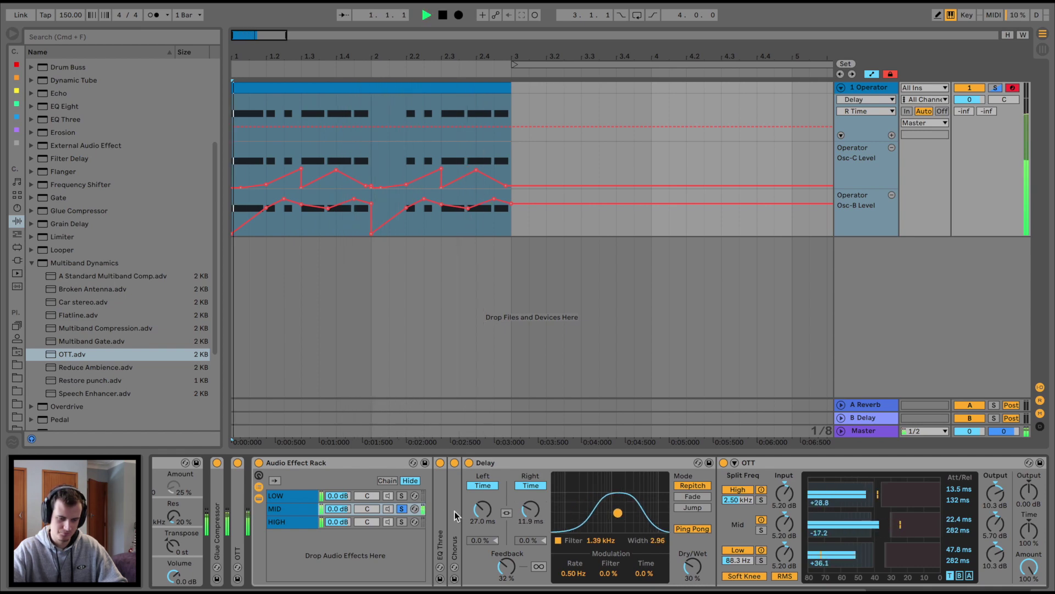
Add a Saturator after the MID chain's OTT and set its base to 19.4 and drive to 16.6 dB.
scroll(591, 530, right, 3)
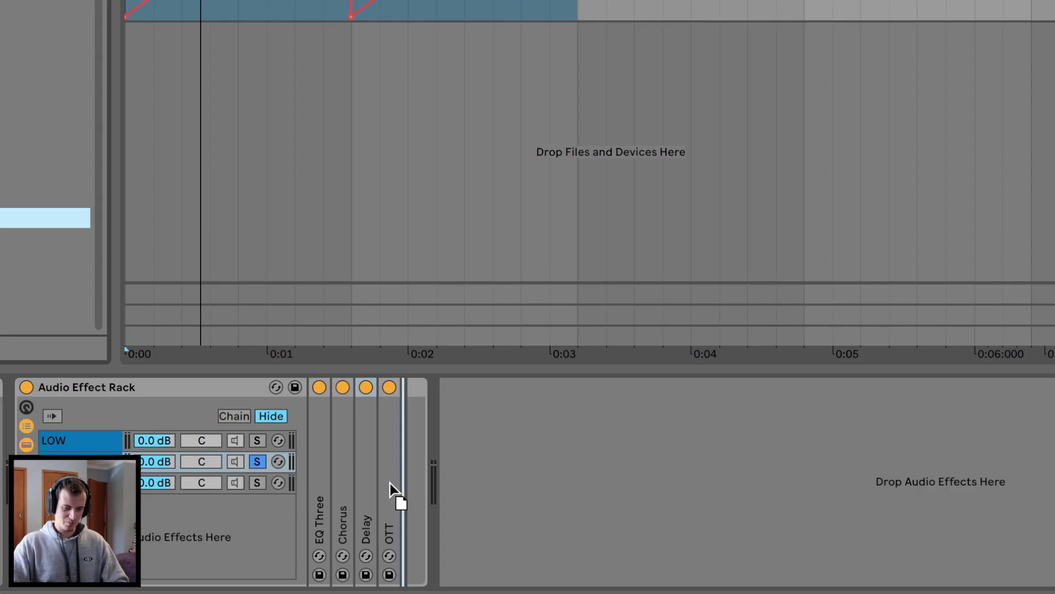
drag(390, 489, 403, 485)
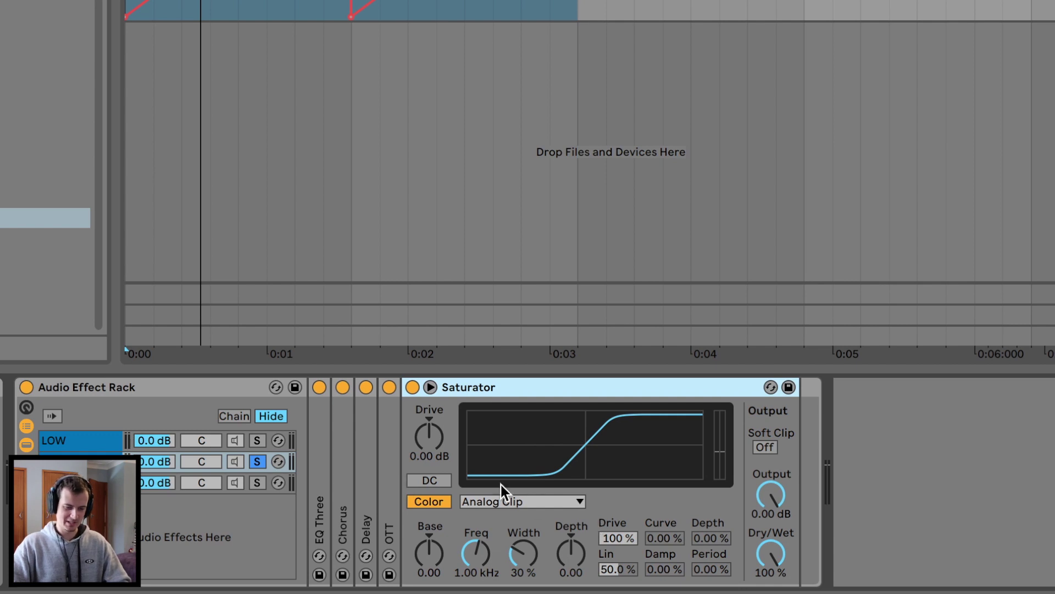
key(space)
drag(427, 558, 428, 507)
mouse_move(421, 434)
mouse_down()
mouse_move(421, 399)
mouse_move(424, 441)
mouse_up()
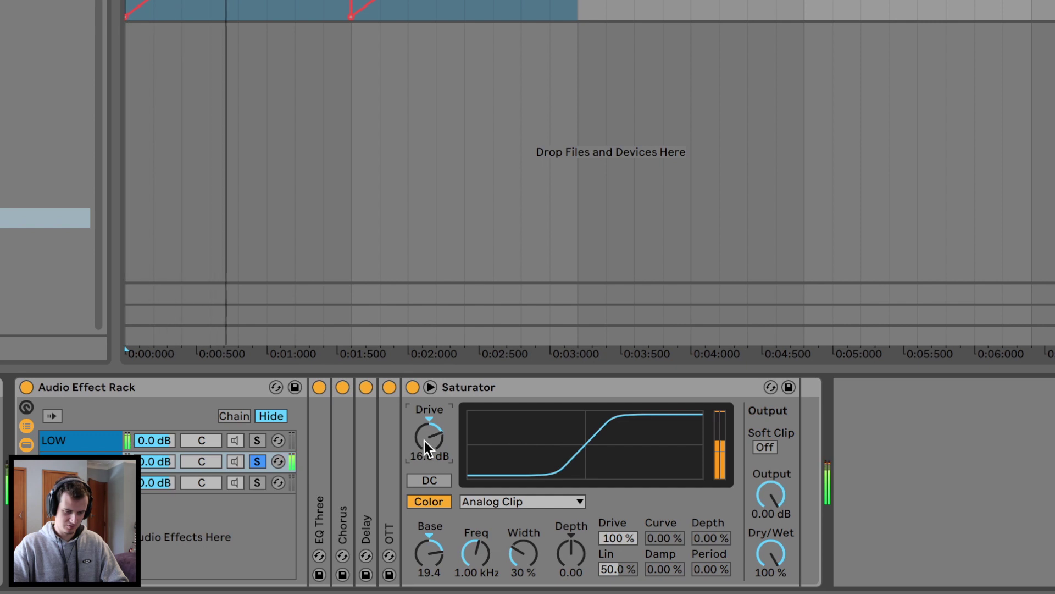
Compare the Saturator's curve types during playback, settle on Soft Sine and turn on Soft Clip.
click(509, 501)
click(514, 518)
click(517, 501)
click(509, 534)
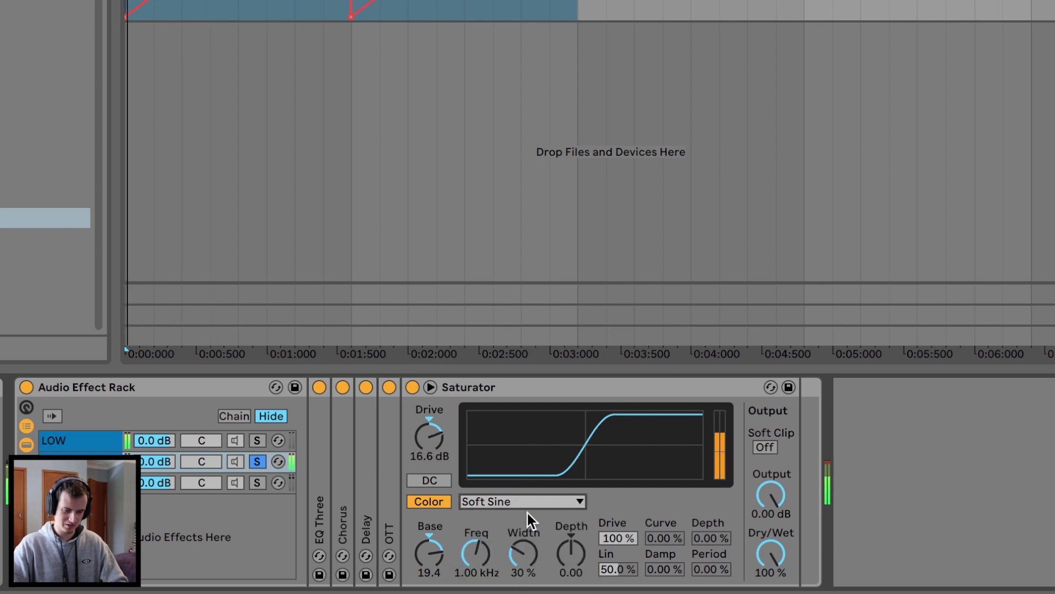
click(533, 502)
click(531, 537)
click(534, 503)
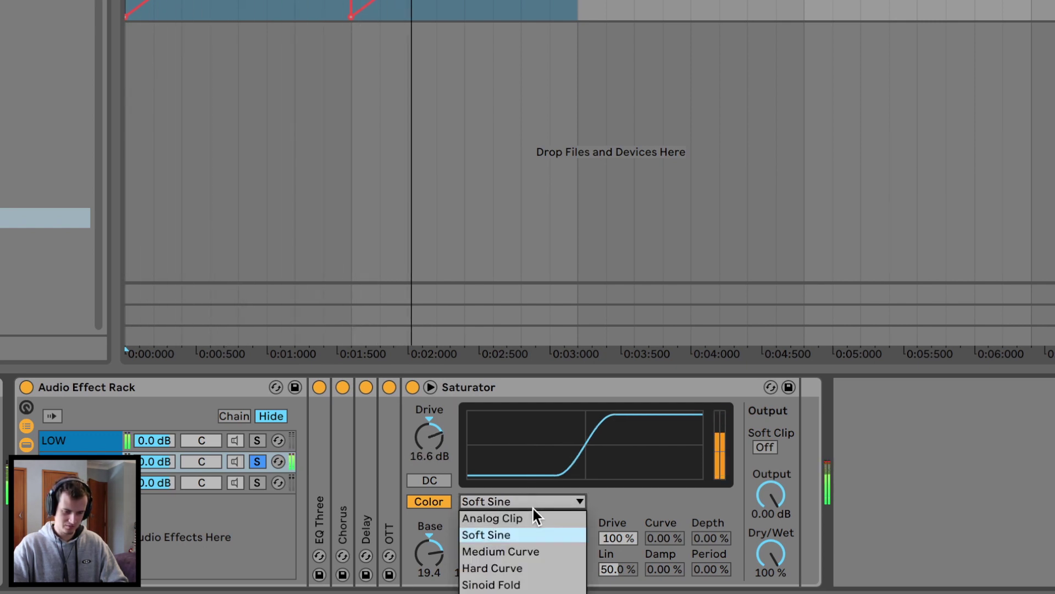
click(519, 549)
click(541, 502)
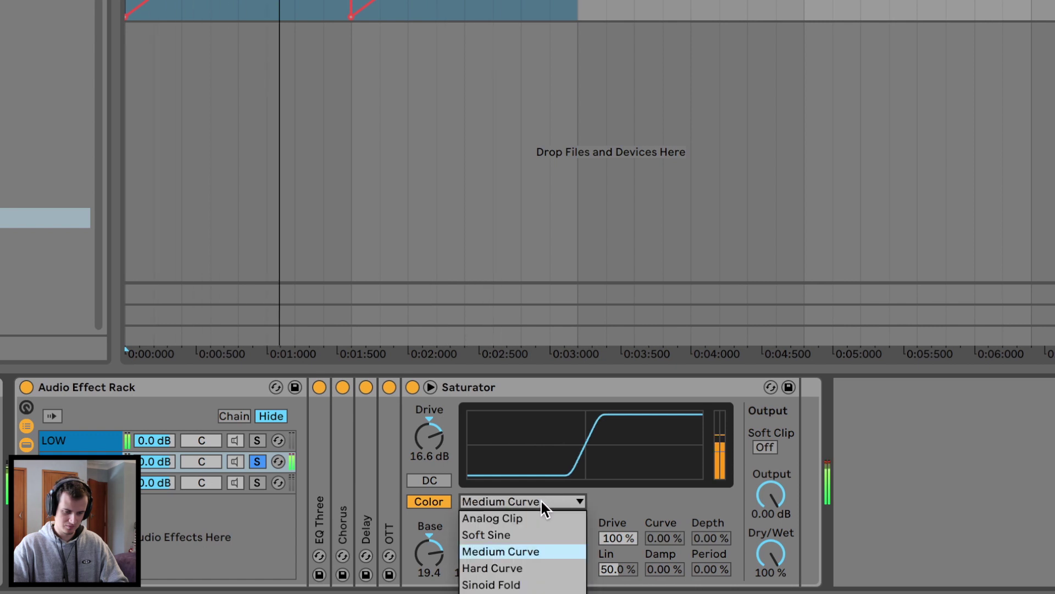
click(526, 536)
click(765, 447)
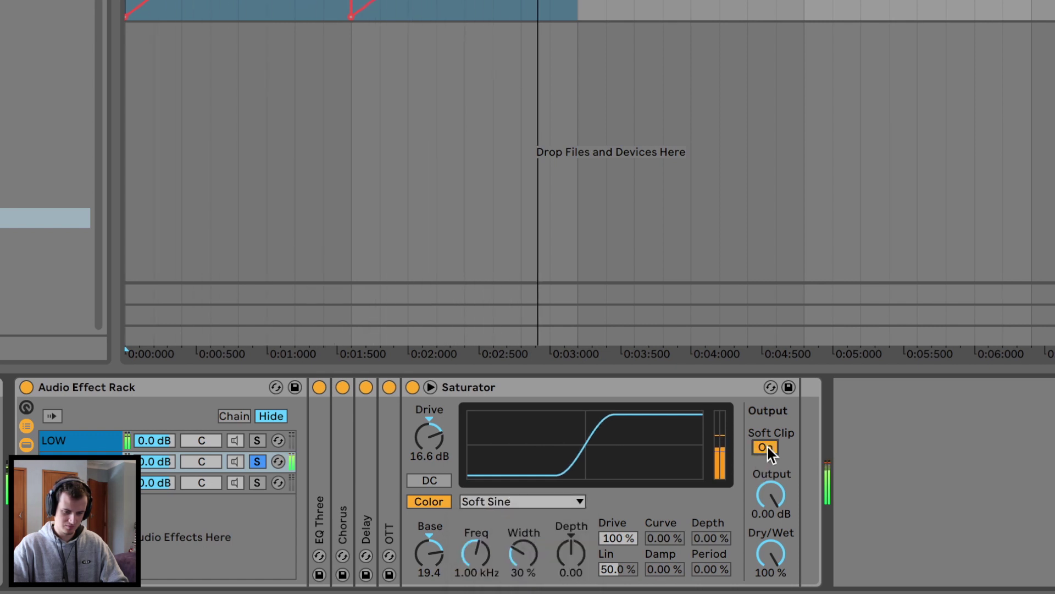
Set the Saturator's drive to 9.14 dB and its base to 28.6.
drag(428, 550, 429, 580)
mouse_move(428, 440)
mouse_down()
mouse_move(428, 463)
mouse_move(426, 440)
mouse_up()
mouse_move(428, 552)
mouse_down()
mouse_move(429, 533)
mouse_move(425, 542)
mouse_up()
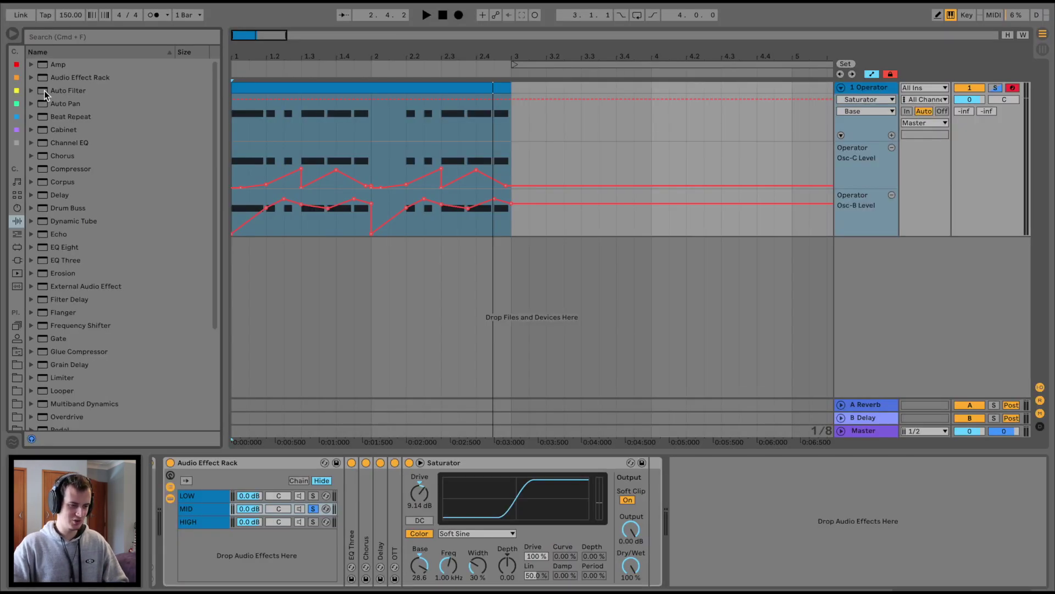
Add an Auto Filter after the Saturator, make it a notch at 478 Hz and play the loop.
drag(68, 91, 571, 491)
click(746, 552)
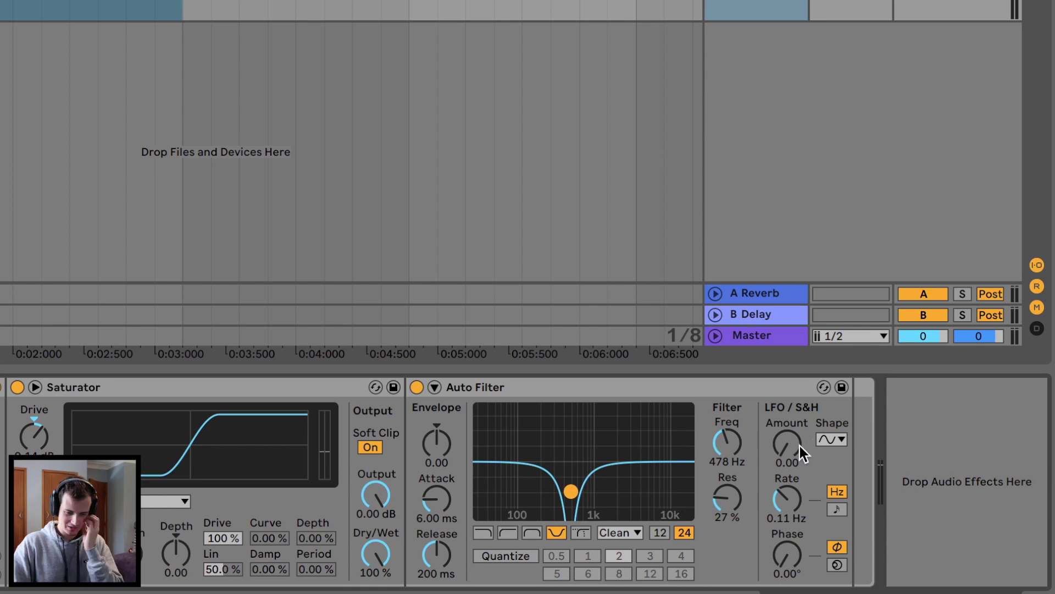
key(space)
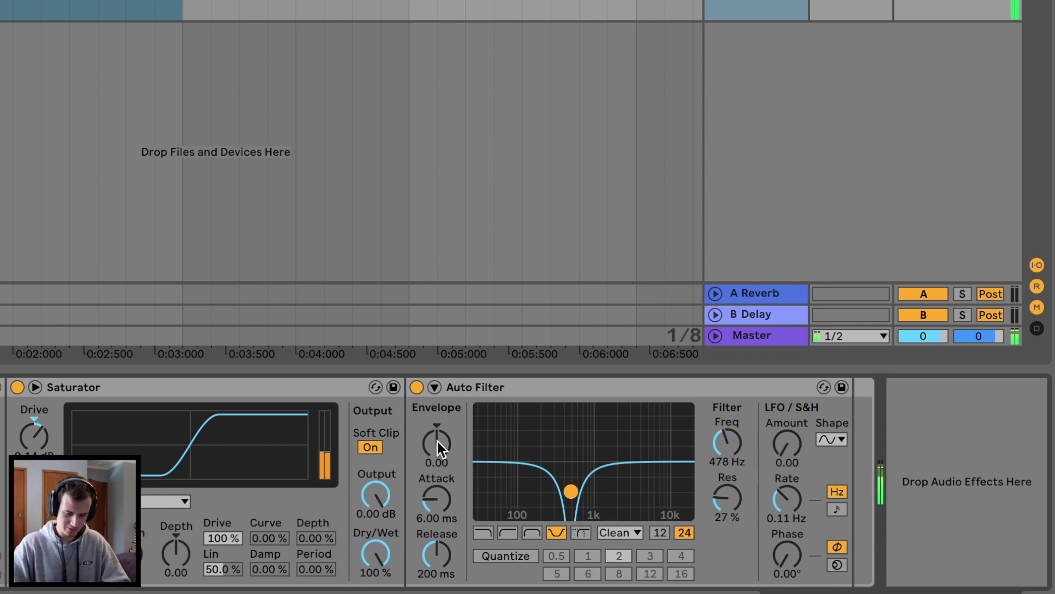
Set the Auto Filter's envelope amount to 39.7, with an 11.3 ms attack and a 162 ms release.
drag(438, 442, 438, 472)
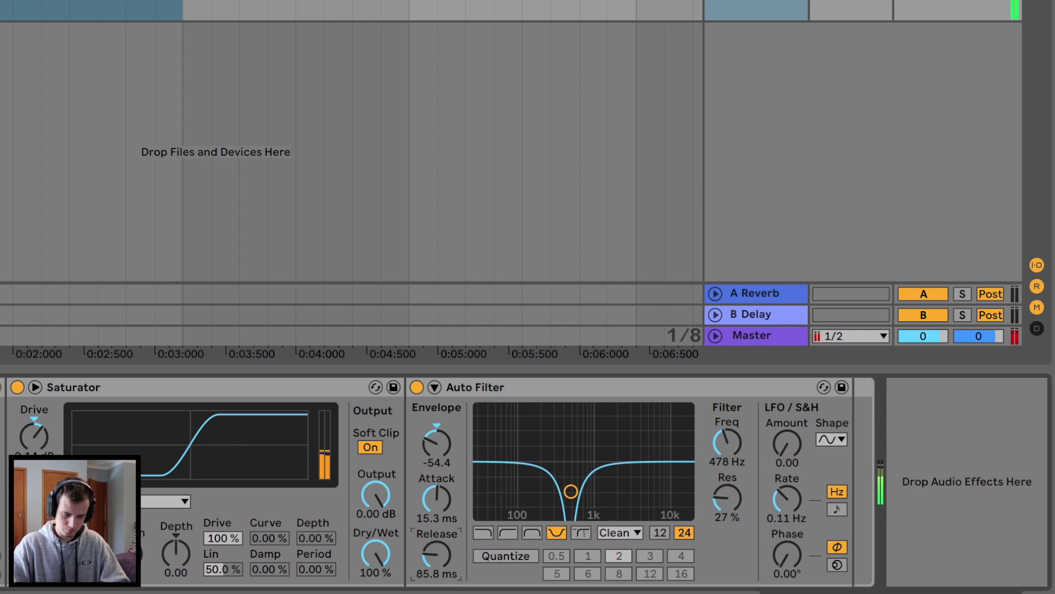
drag(436, 499, 436, 512)
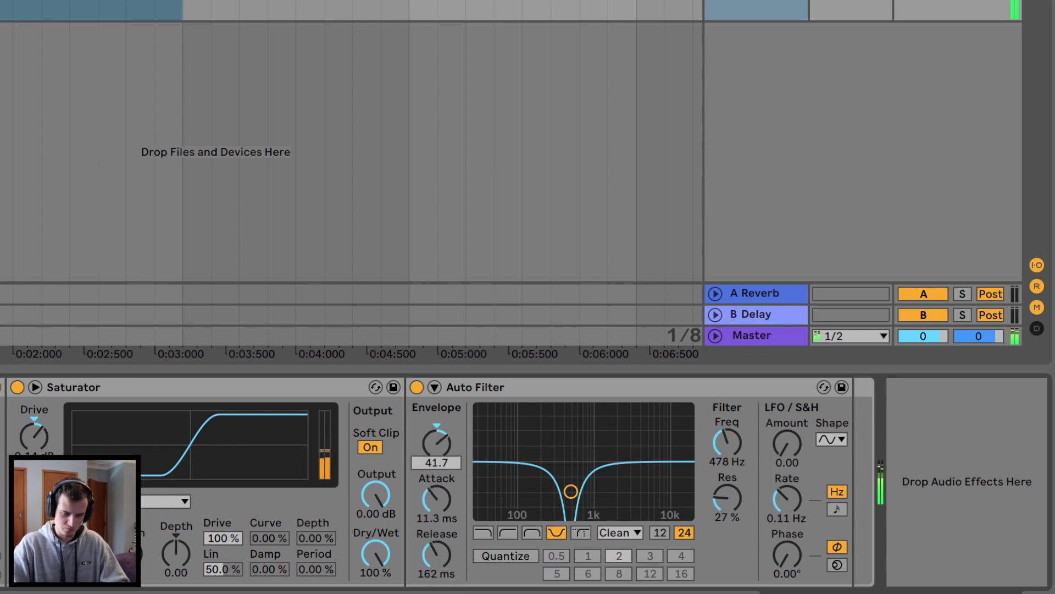
drag(437, 443, 439, 461)
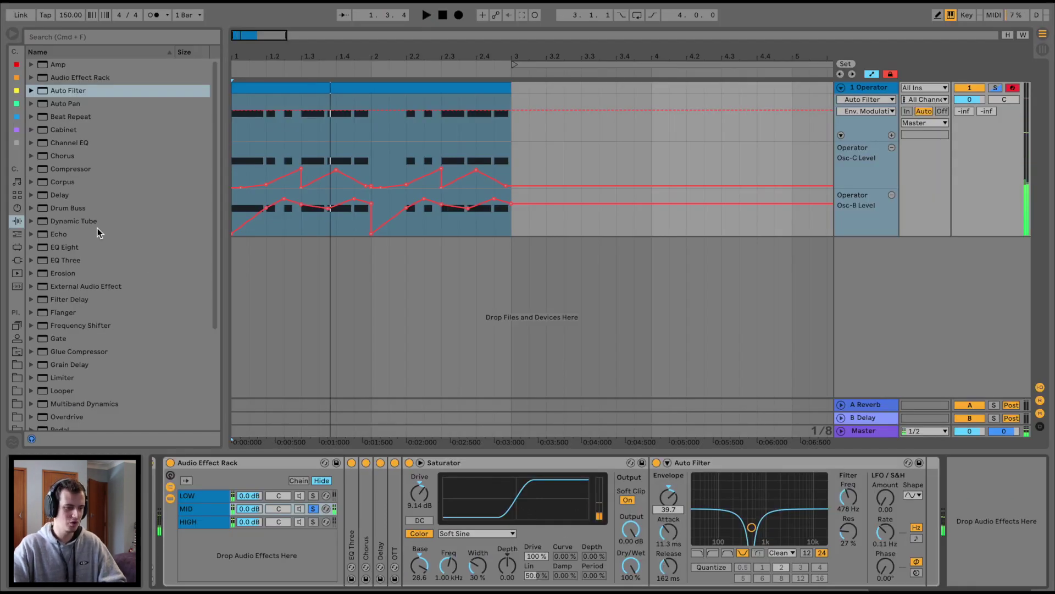
Add a Chorus after the Auto Filter and set it to 18 % dry/wet while the loop plays.
double_click(58, 156)
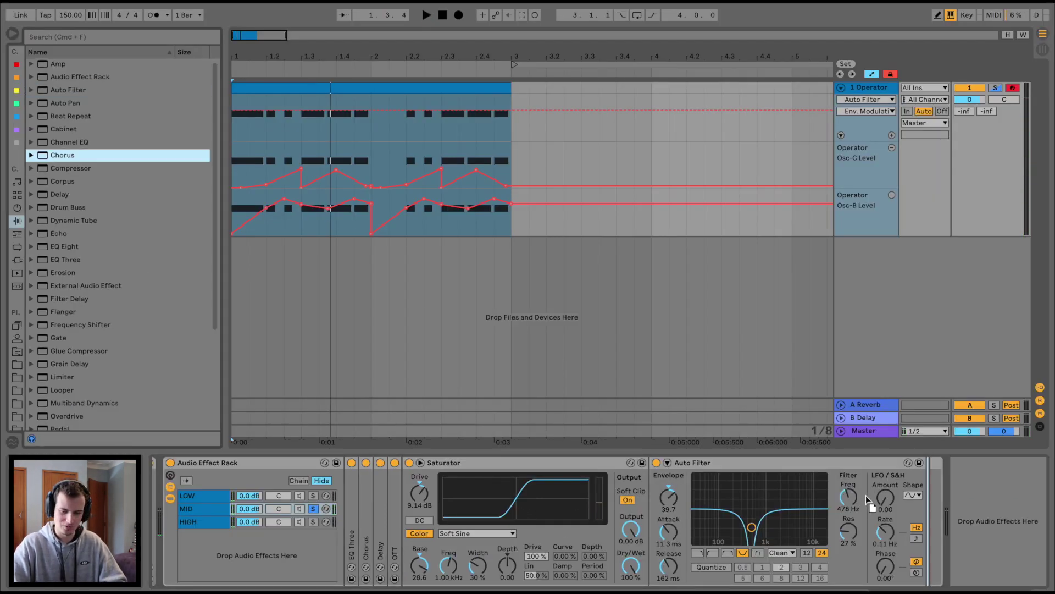
scroll(823, 511, right, 2)
key(space)
mouse_move(946, 565)
mouse_down()
mouse_move(947, 591)
mouse_move(947, 573)
mouse_up()
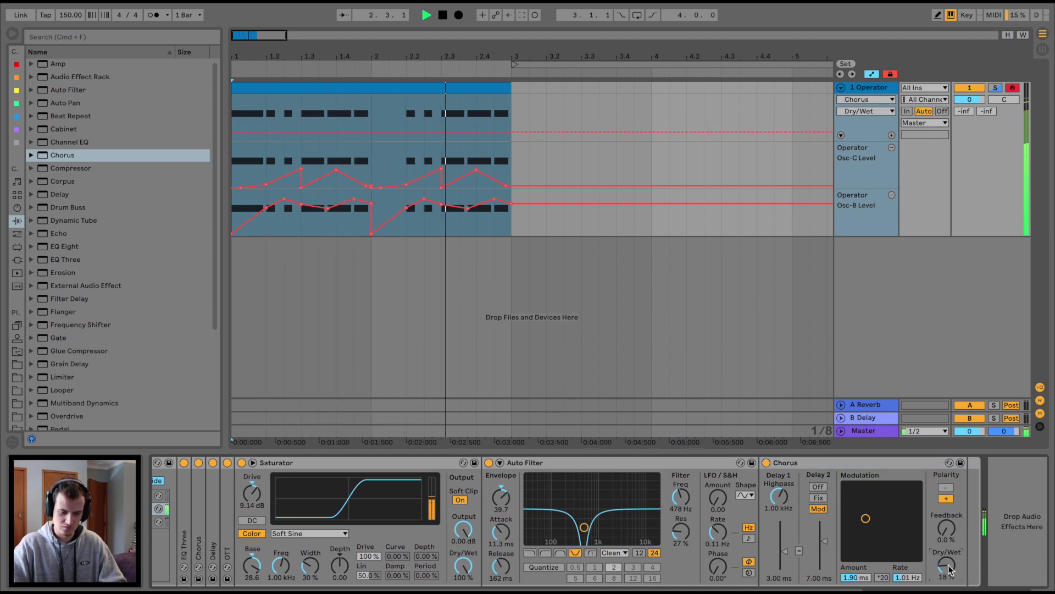
key(space)
key(space)
Set the Auto Filter to 362 Hz with the OSR circuit, 6.10 dB of drive and an envelope amount of 52.4.
drag(681, 498, 681, 486)
drag(593, 527, 579, 527)
click(615, 552)
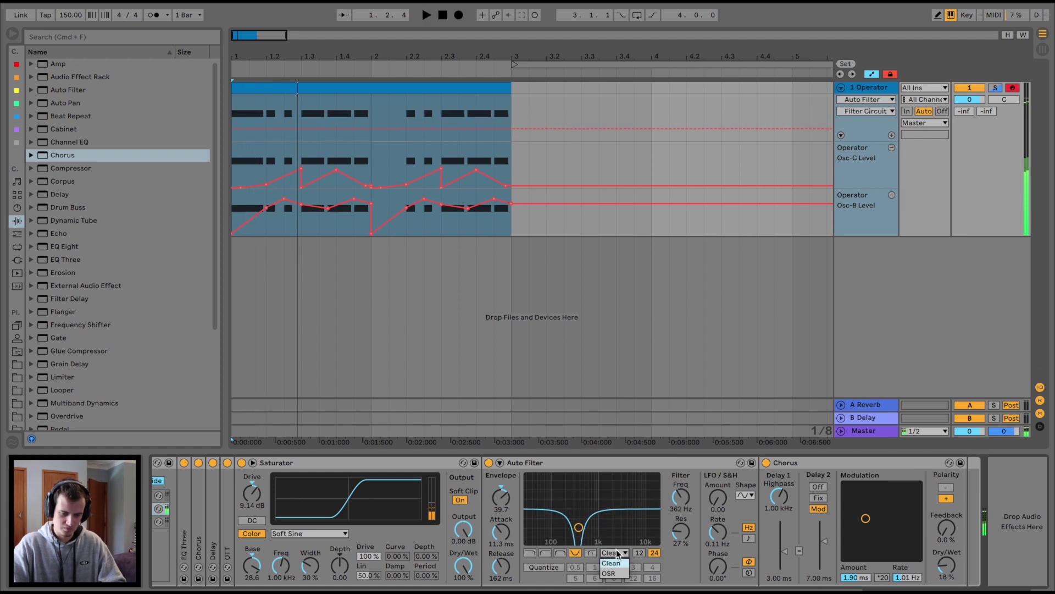
click(615, 573)
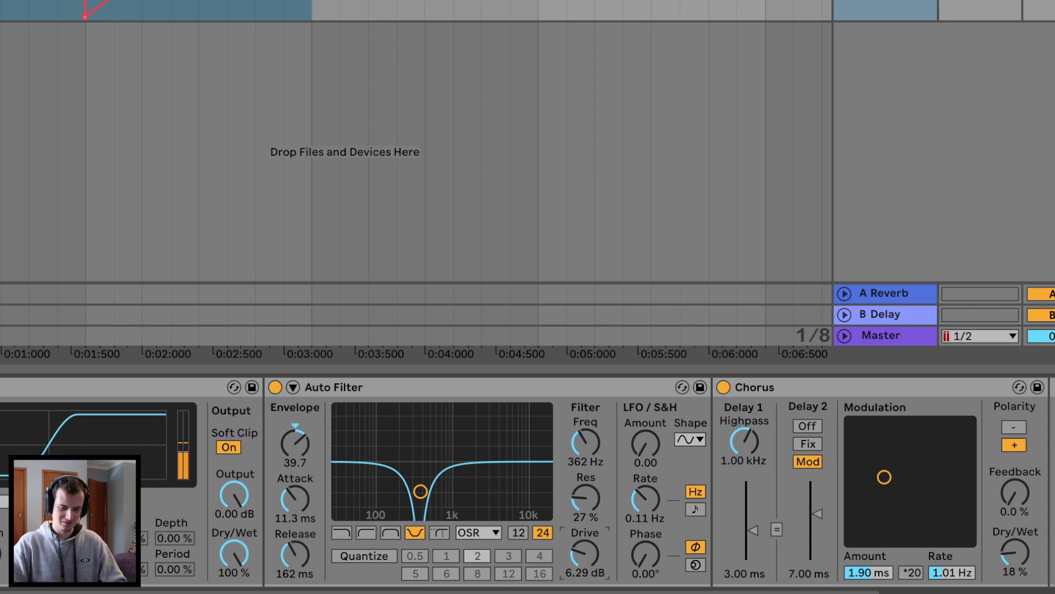
drag(586, 555, 586, 591)
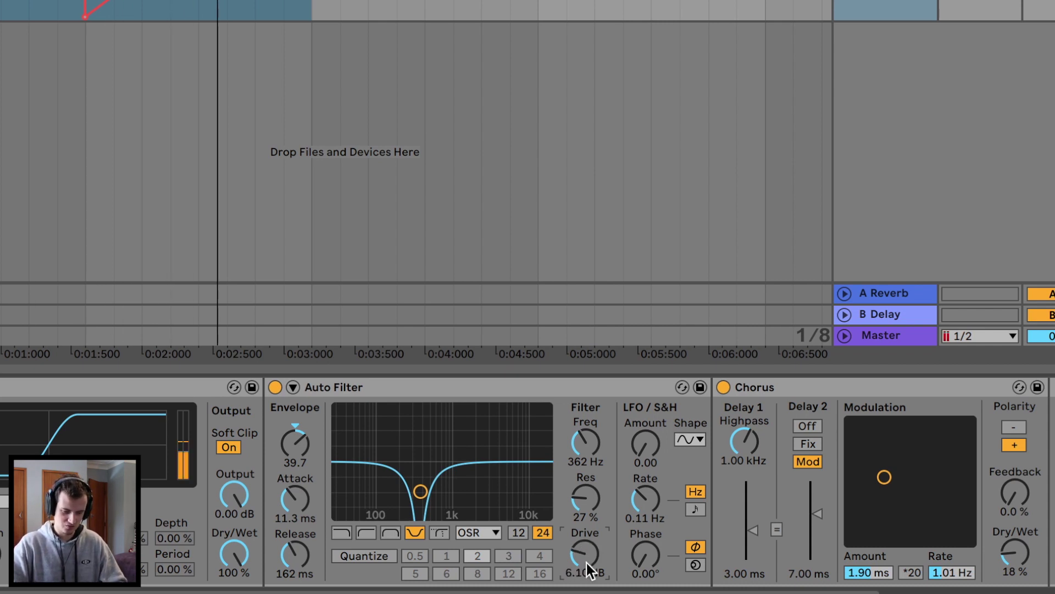
drag(297, 444, 296, 456)
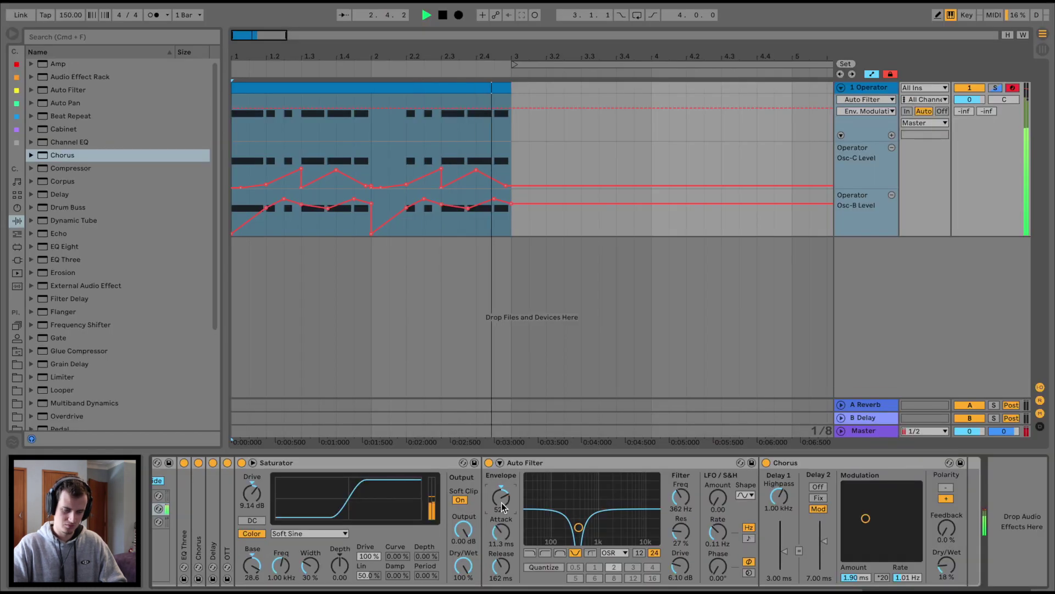
Audition the LOW and HIGH chains in solo, clear the solo and play all three chains together.
scroll(476, 539, left, 10)
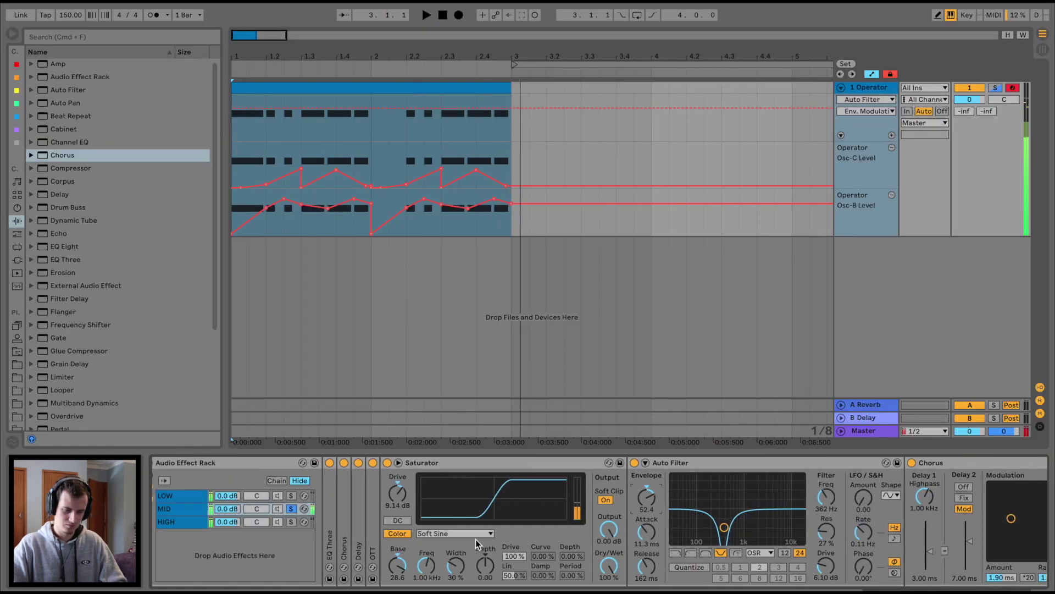
click(495, 496)
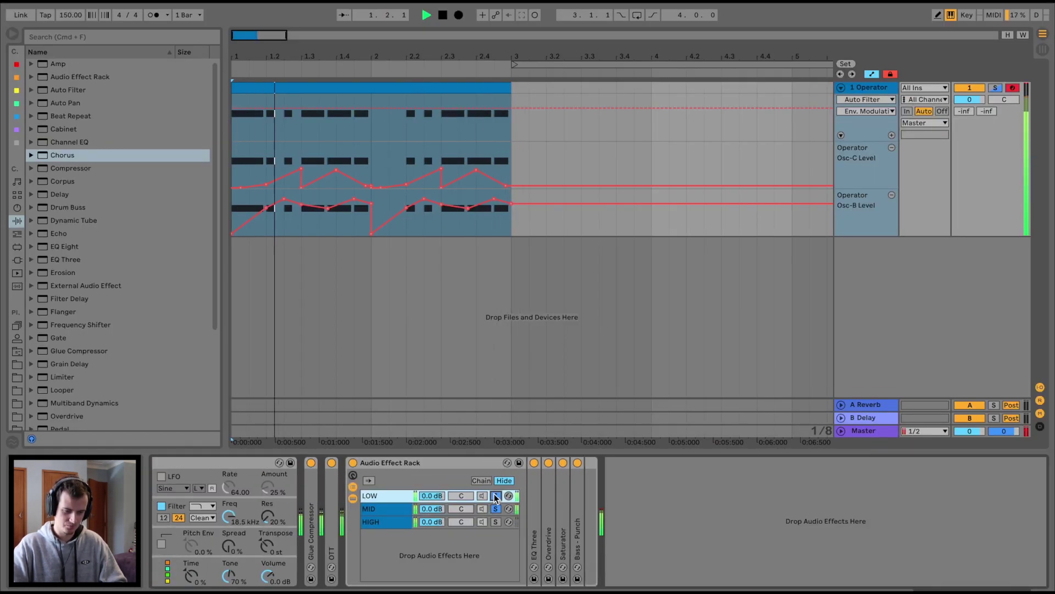
click(496, 522)
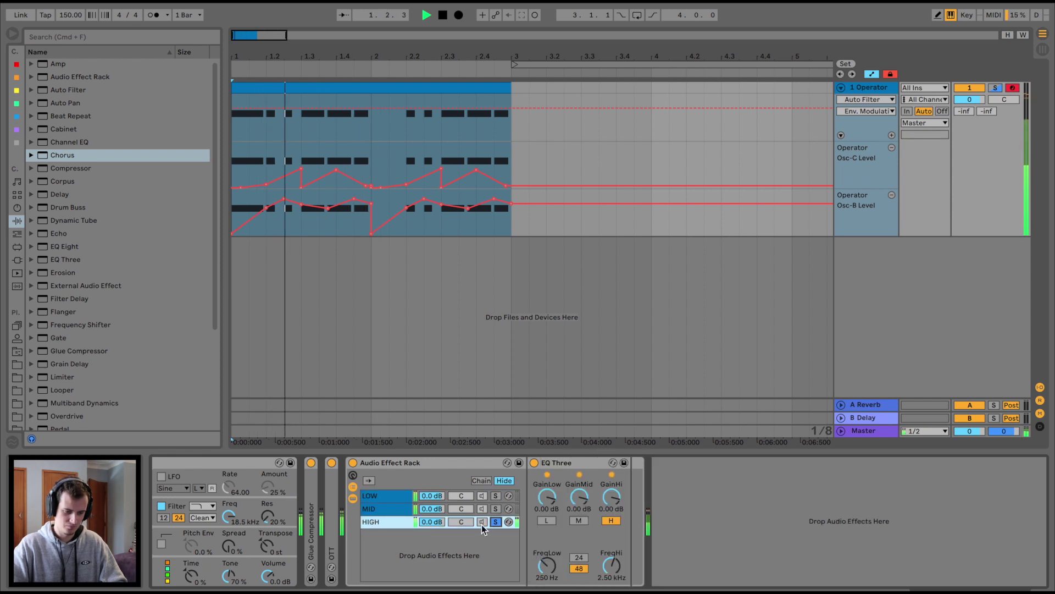
key(space)
click(492, 523)
key(space)
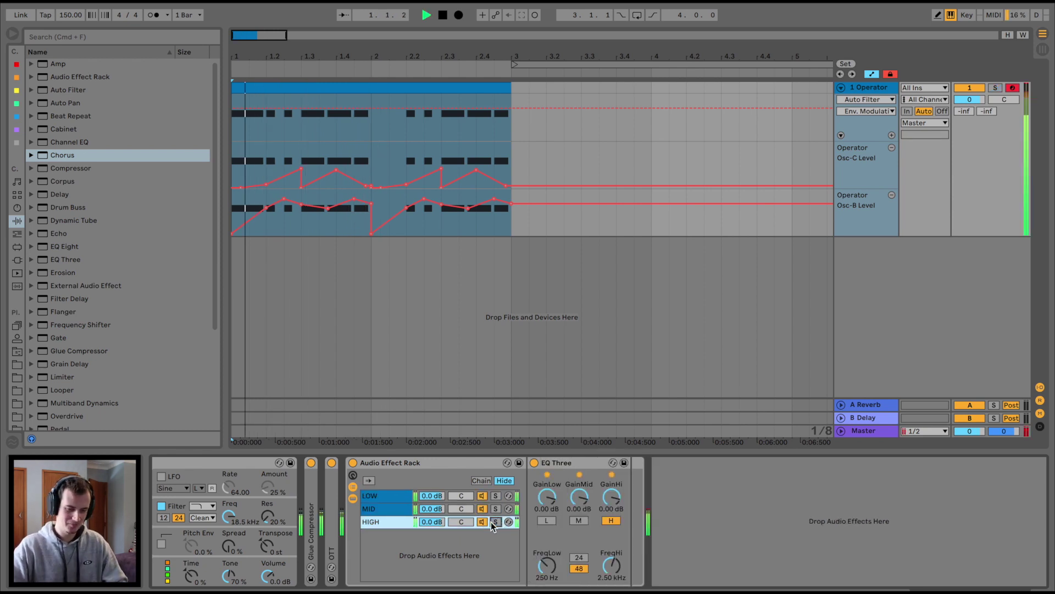
Add the OTT preset after the HIGH chain's EQ Three and set its master output to 4.10 dB.
click(63, 403)
drag(71, 358, 384, 519)
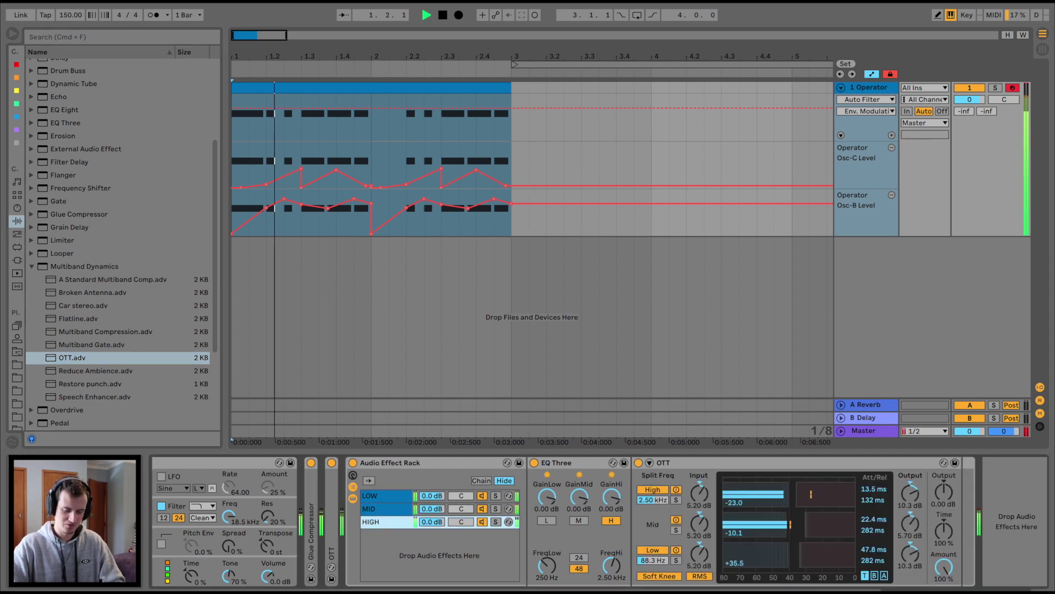
mouse_move(943, 492)
mouse_down()
mouse_move(943, 471)
mouse_move(943, 482)
mouse_up()
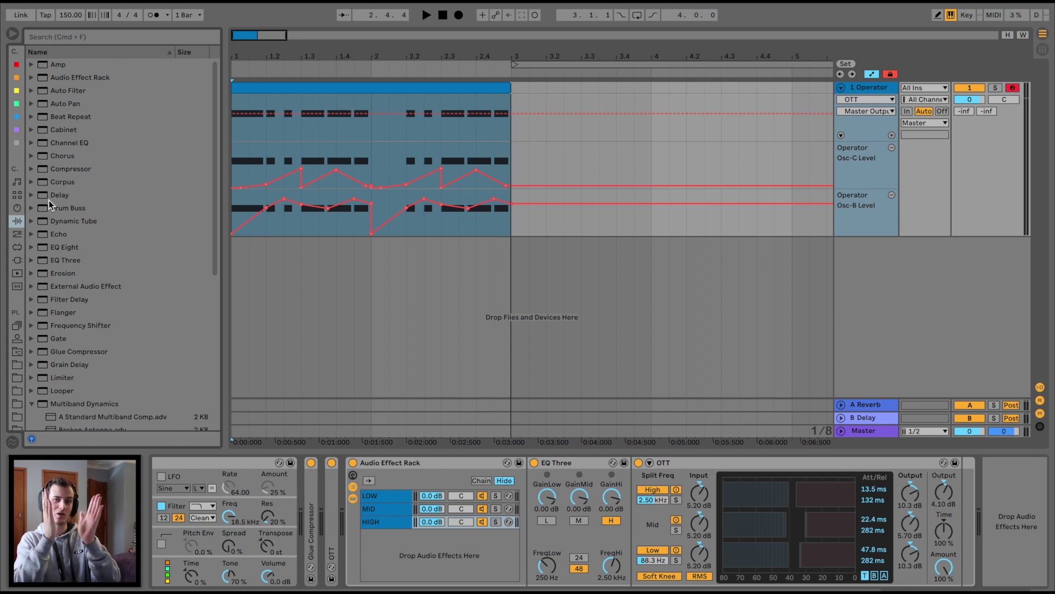
Add a Grain Delay after the OTT on the HIGH chain and solo that chain.
click(31, 404)
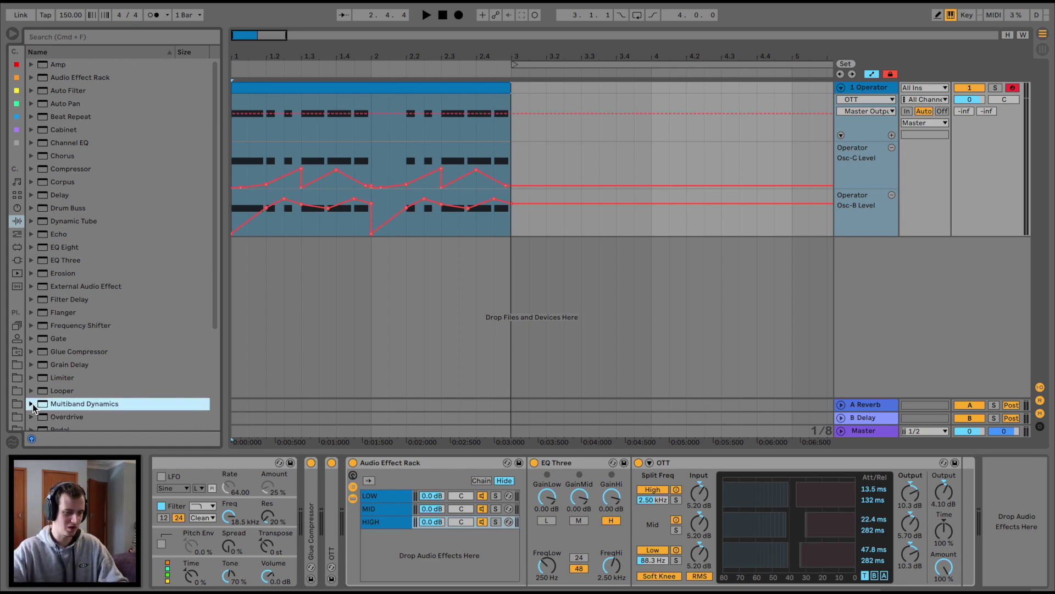
click(31, 364)
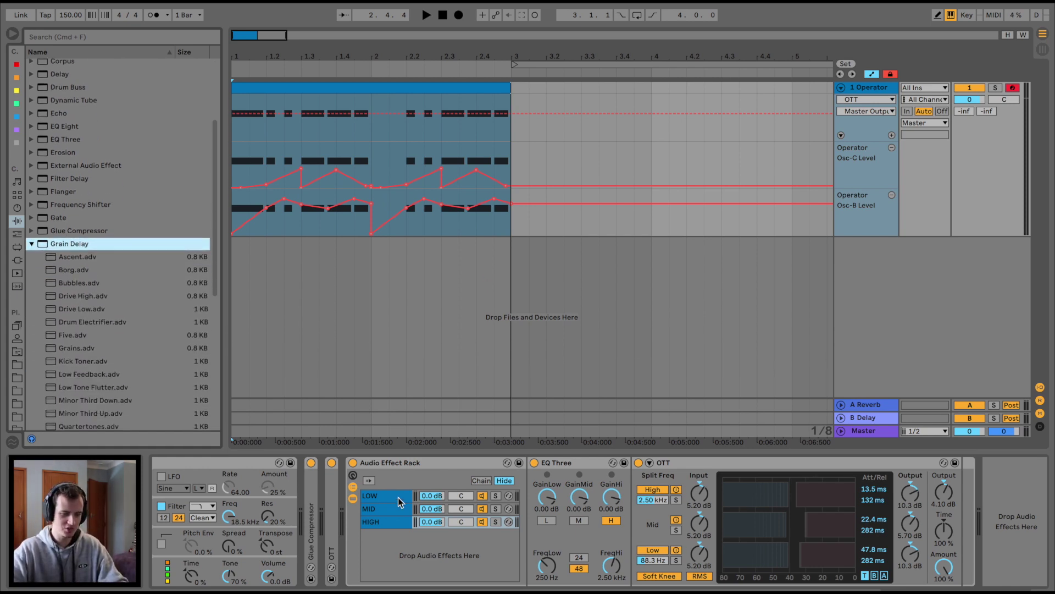
drag(69, 250, 385, 511)
click(319, 522)
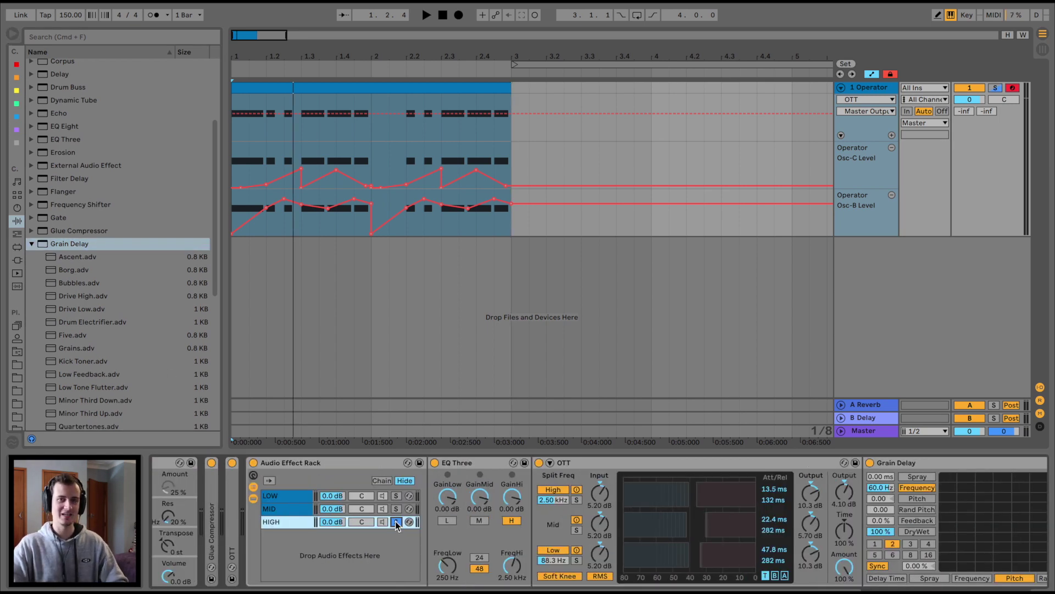
Clear the HIGH chain's solo, audition all three chains together and show the MID chain's devices.
click(396, 521)
key(space)
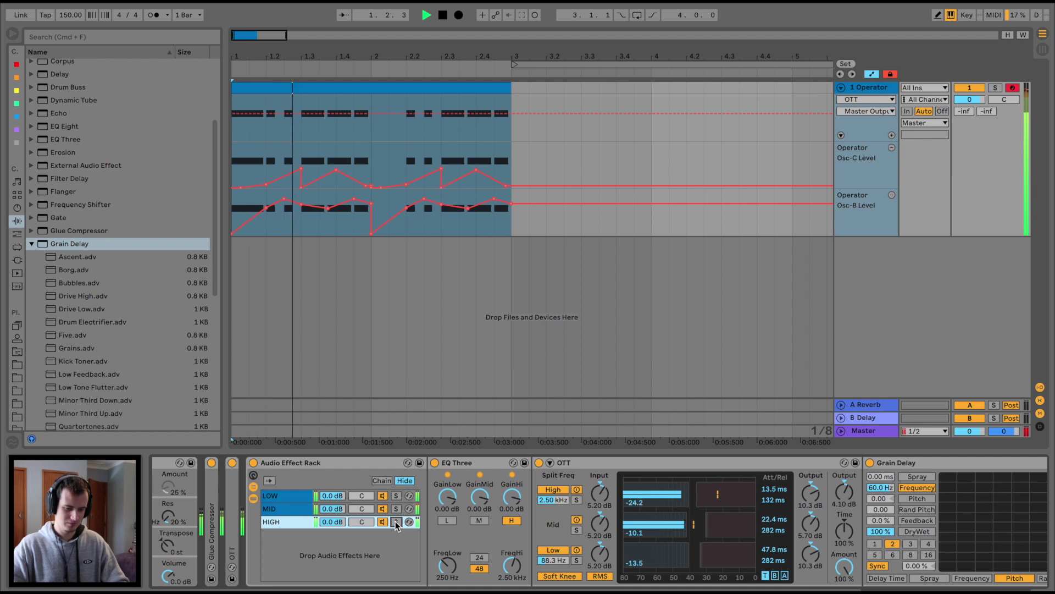
scroll(421, 527, right, 5)
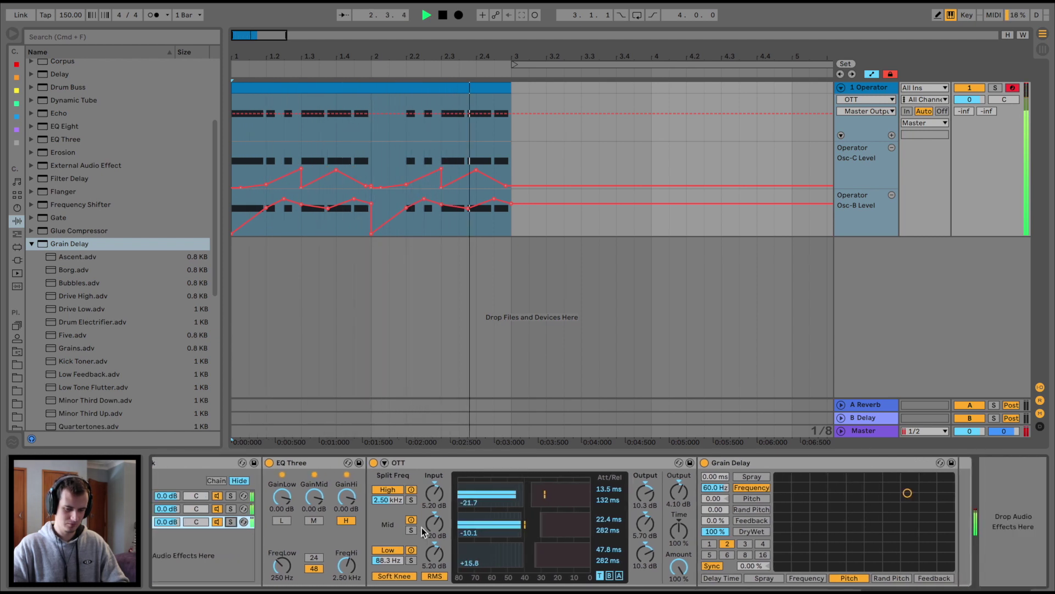
key(space)
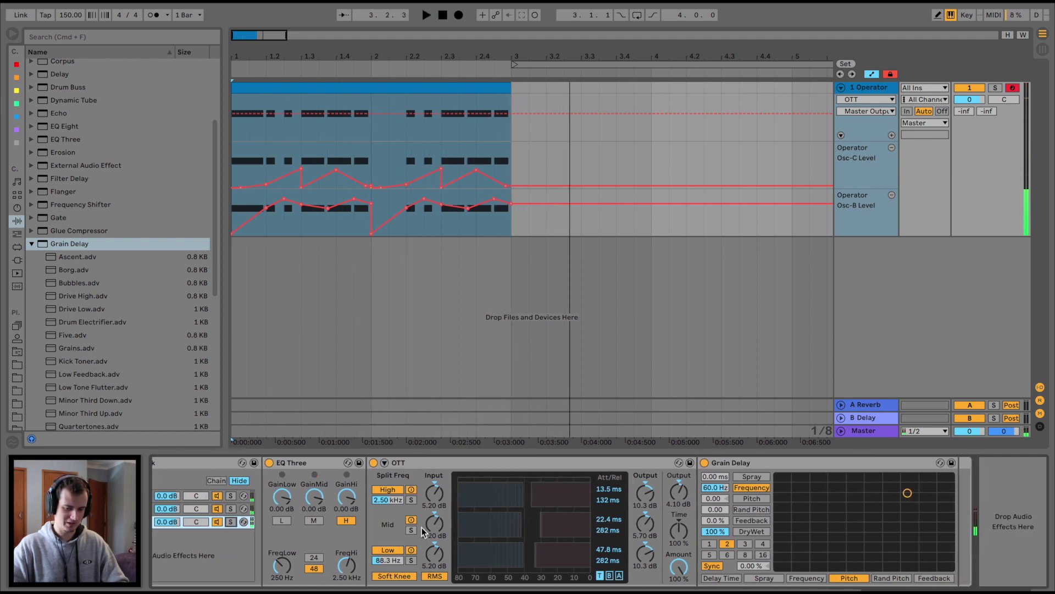
scroll(421, 527, left, 5)
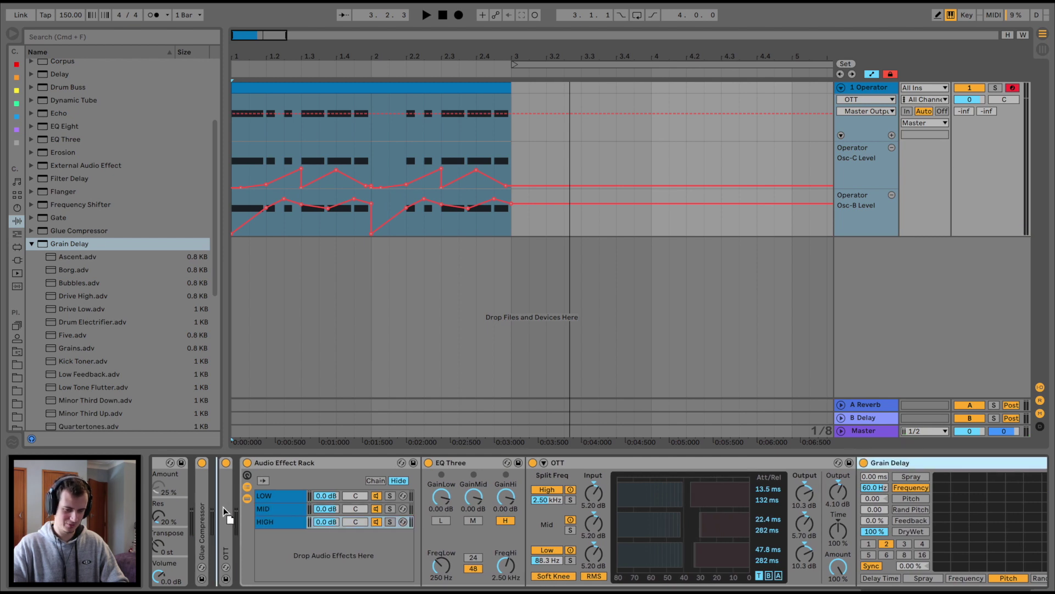
click(273, 510)
key(space)
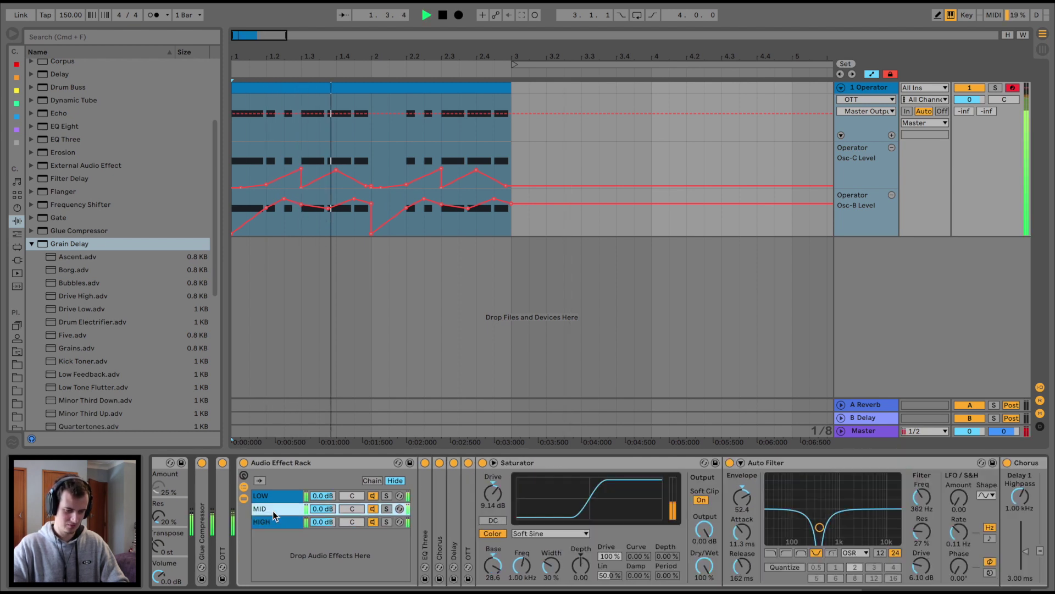
key(space)
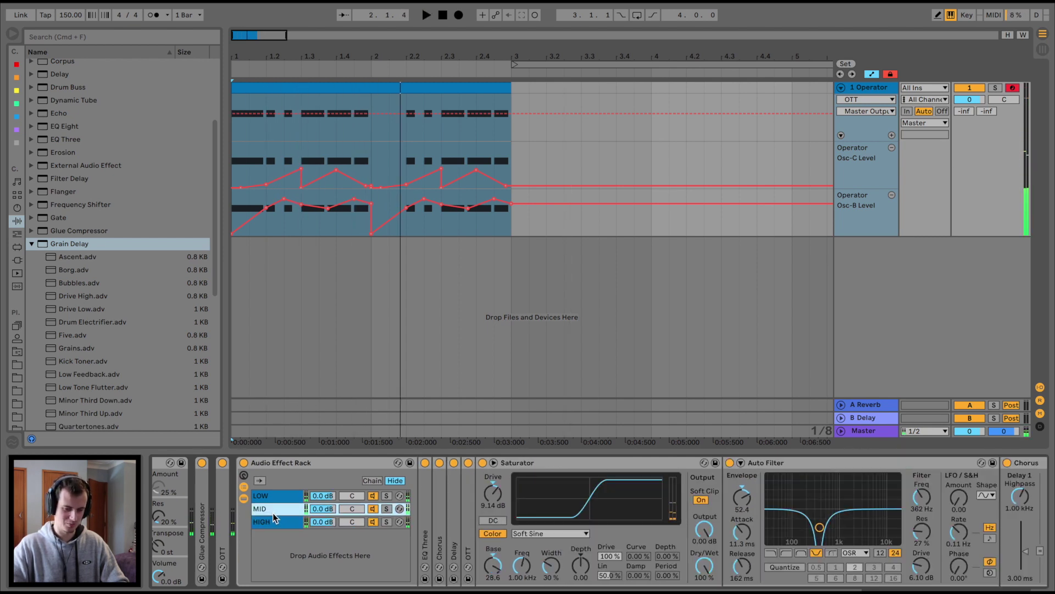
Collapse the OTT on the HIGH chain and set the Grain Delay's dry/wet to 24%.
click(274, 518)
double_click(632, 461)
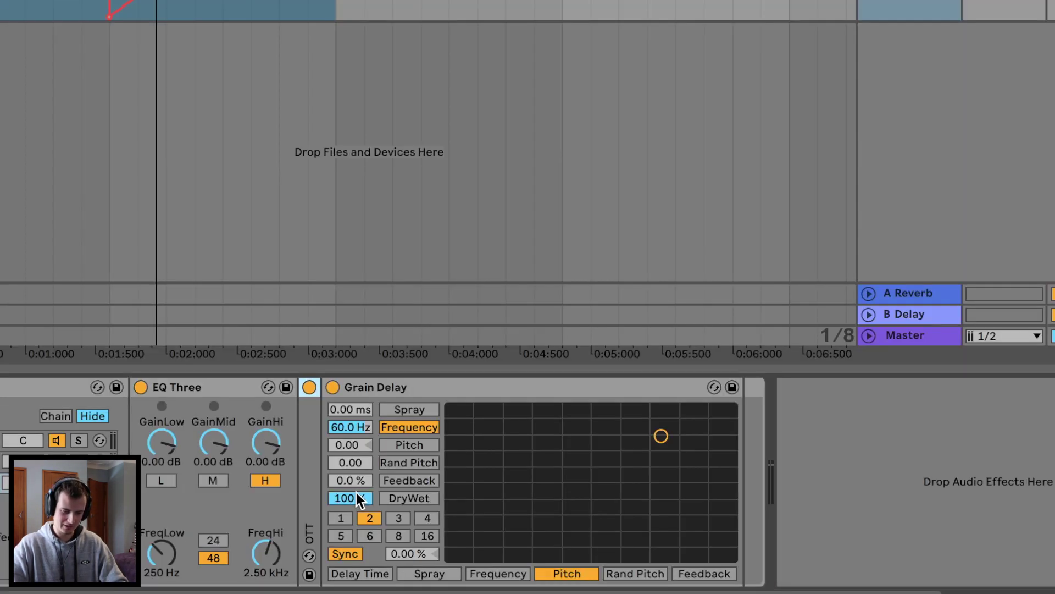
mouse_move(358, 500)
mouse_down()
mouse_move(358, 519)
mouse_move(355, 498)
mouse_up()
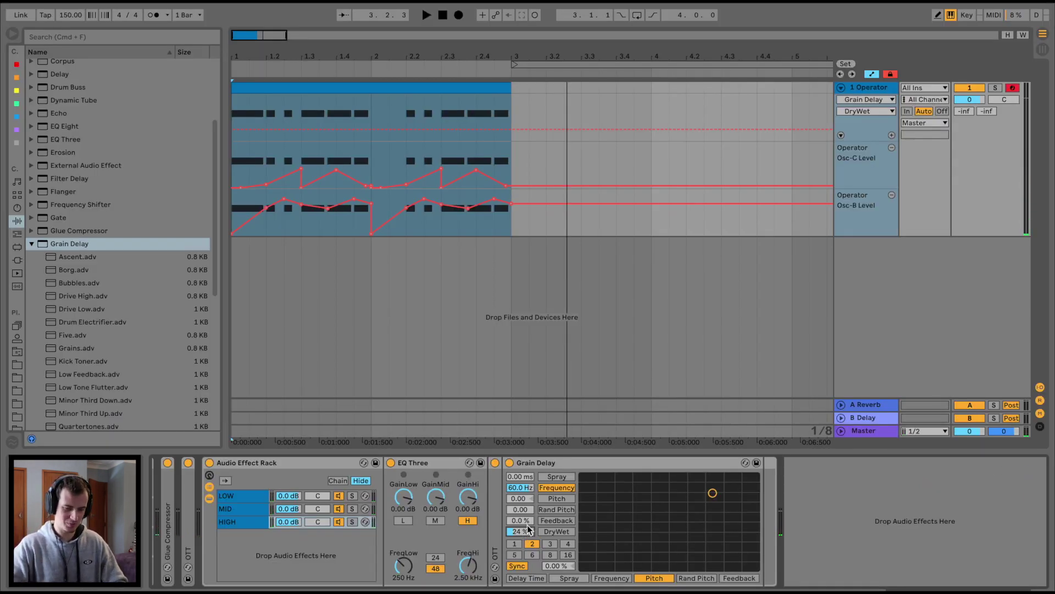
Duplicate the HIGH chain's Grain Delay and rename the first copy Main.
click(568, 466)
key(super+d)
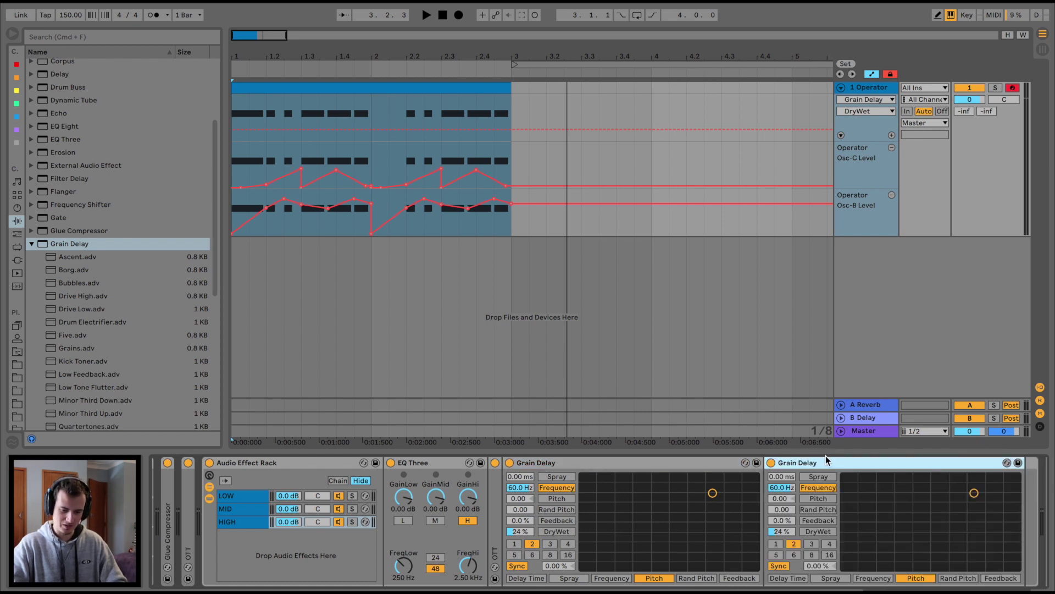
click(547, 487)
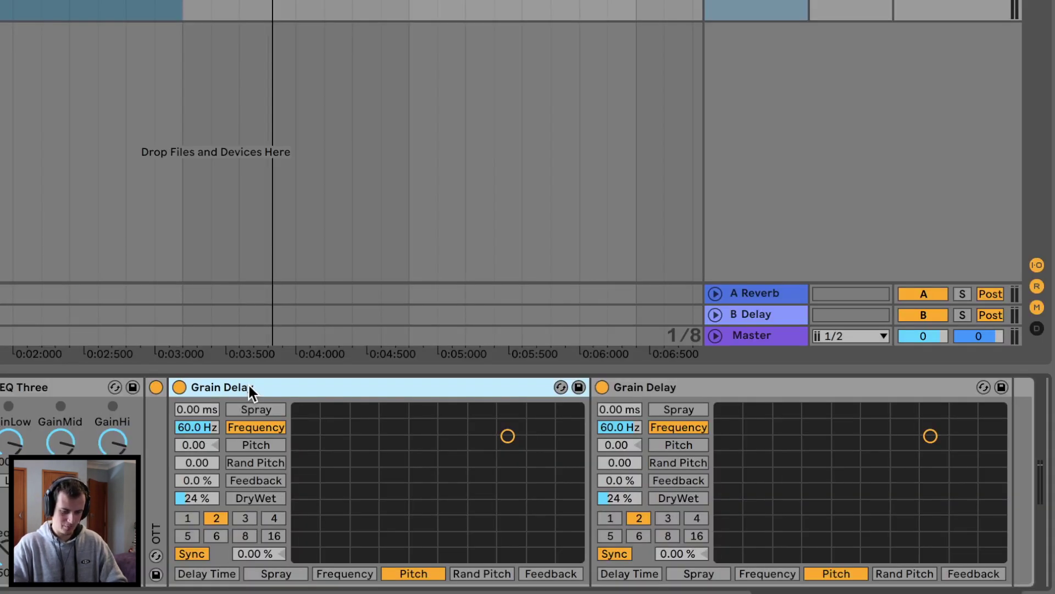
key(super+r)
text(Main)
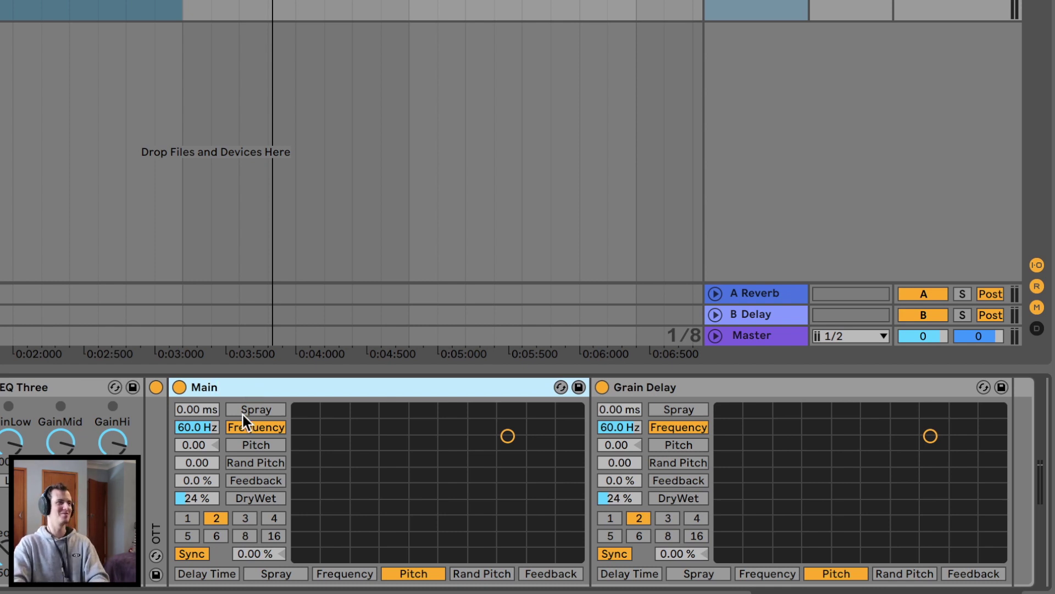
Solo the HIGH chain and set the Main Grain Delay to an unsynced 1.00 ms, 42.9 Hz frequency, -12.0 pitch and 99% dry/wet.
click(199, 552)
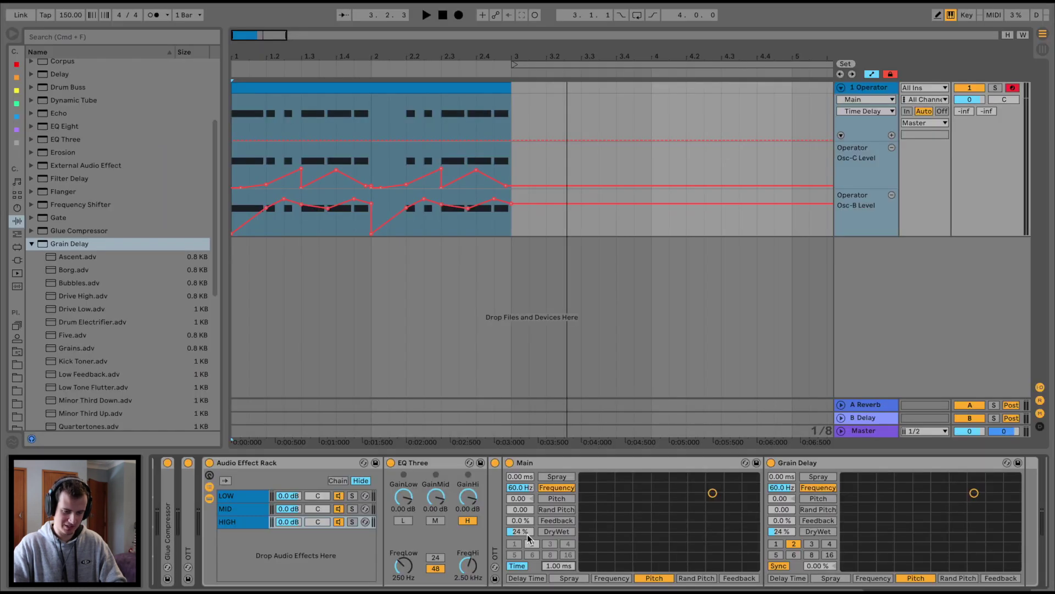
drag(209, 500, 209, 451)
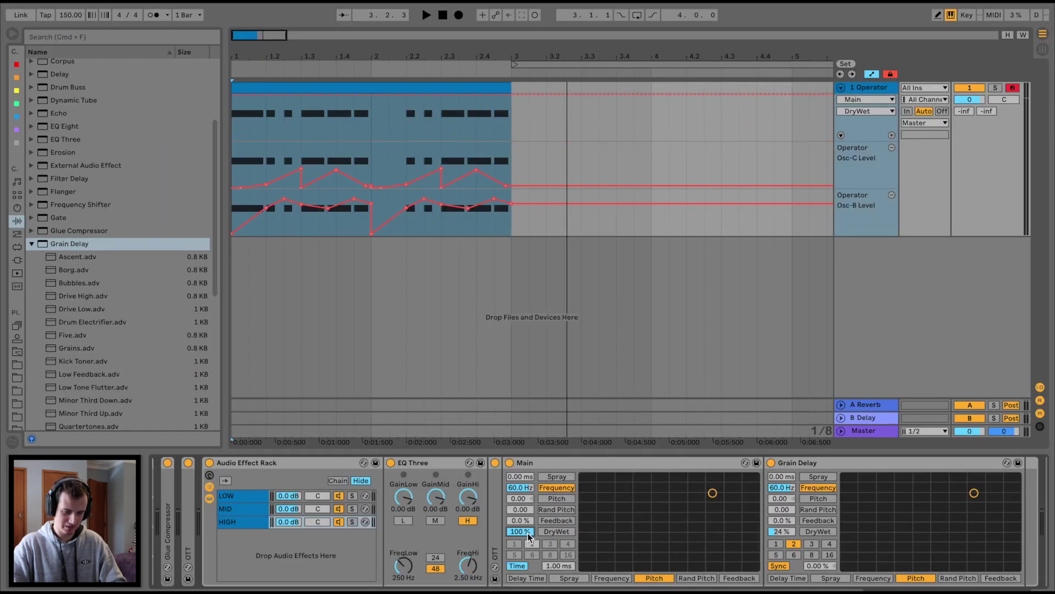
click(352, 521)
key(space)
drag(712, 492, 654, 475)
key(space)
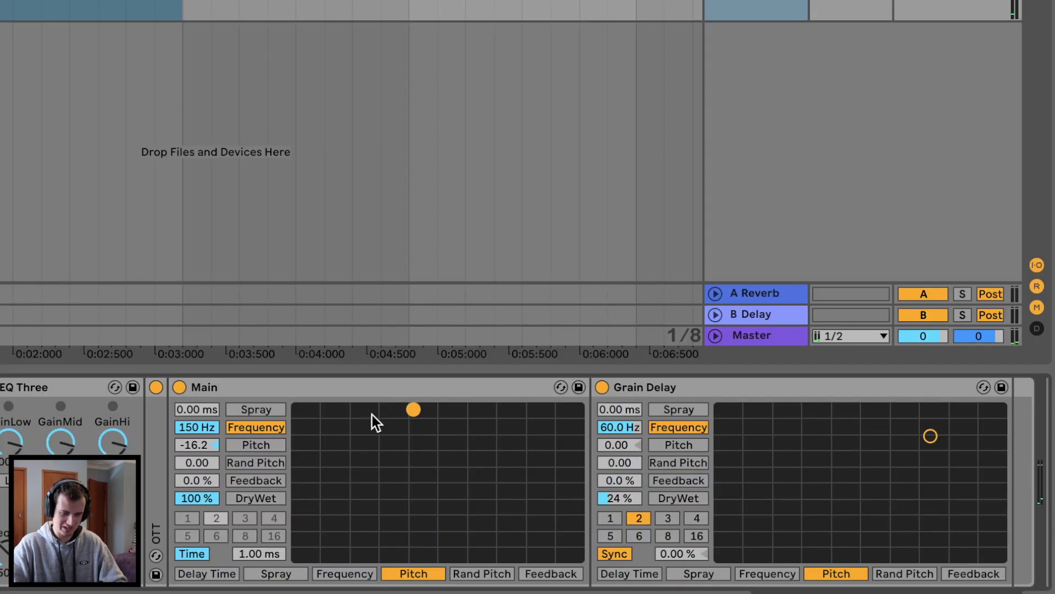
drag(428, 409, 438, 447)
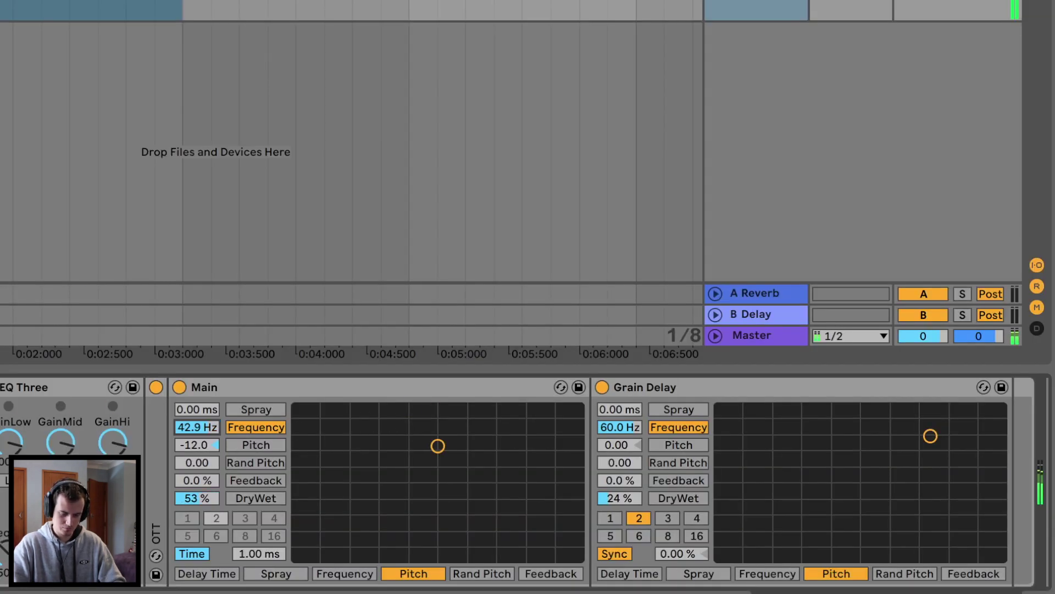
drag(193, 498, 192, 468)
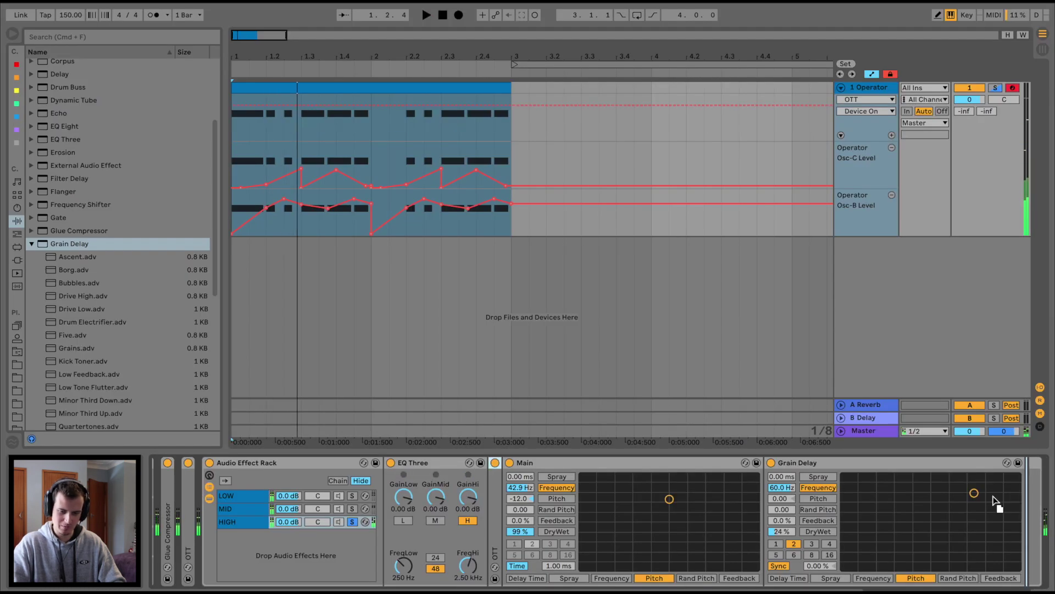
Move the HIGH chain's OTT between the Main device and the second Grain Delay, and clear the chain's solo.
scroll(991, 494, right, 2)
key(space)
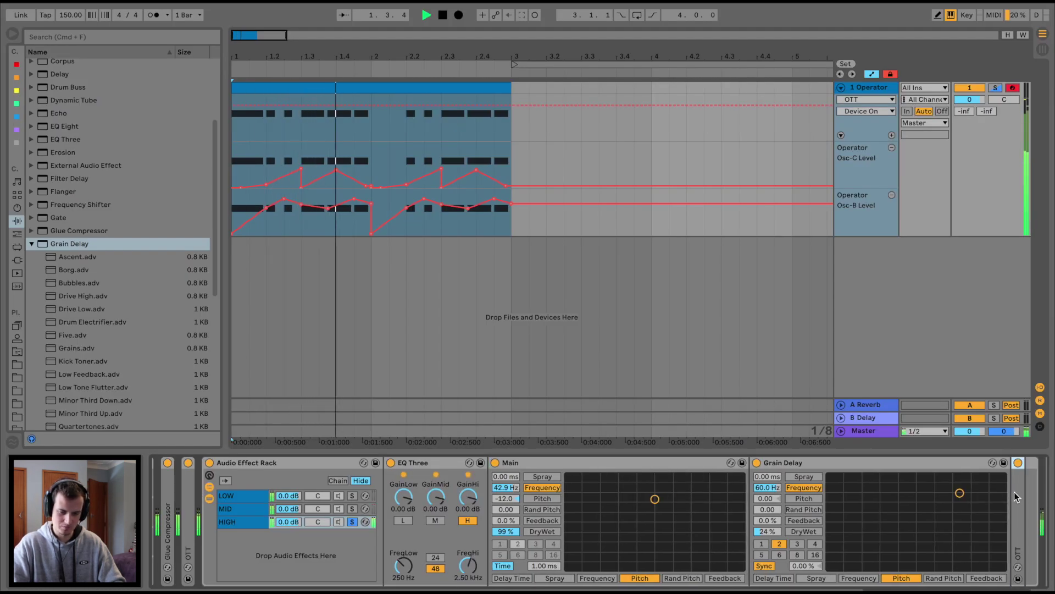
drag(1014, 492, 813, 510)
key(space)
key(space)
click(352, 521)
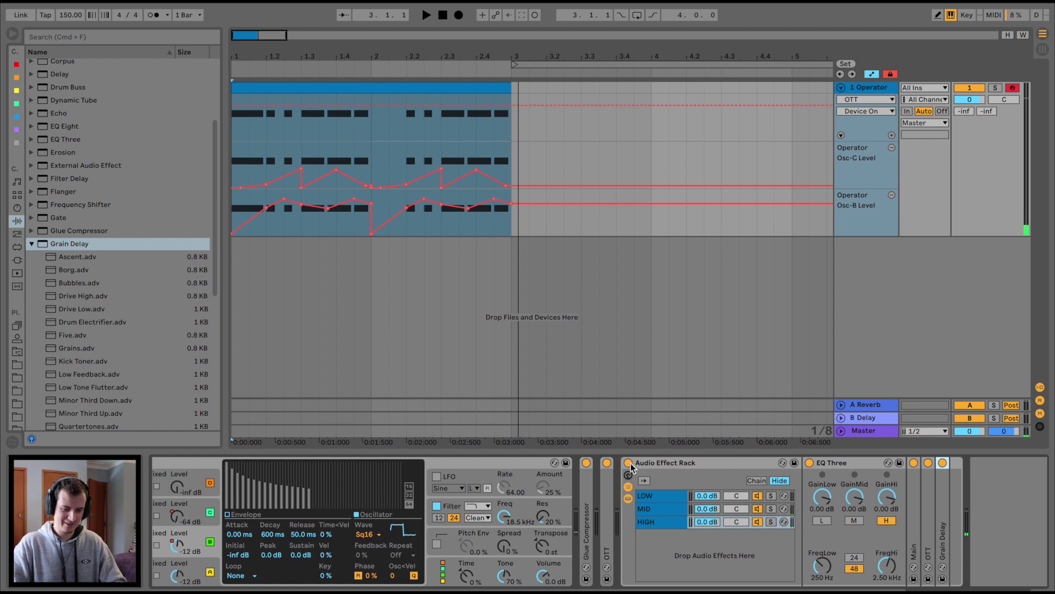
Compare the loop with the Audio Effect Rack bypassed and enabled during playback.
click(628, 463)
key(space)
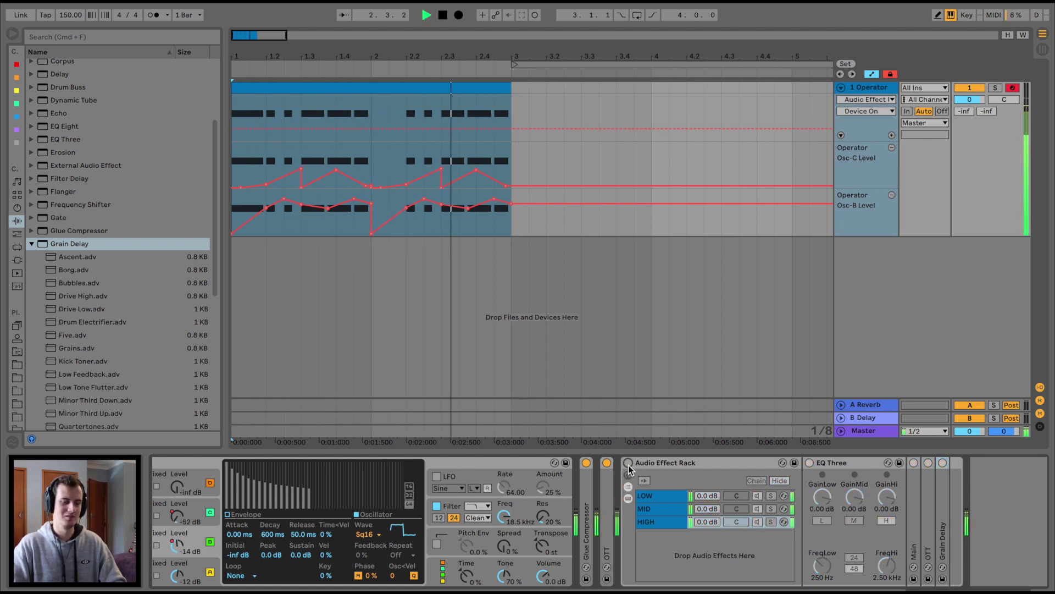
click(628, 463)
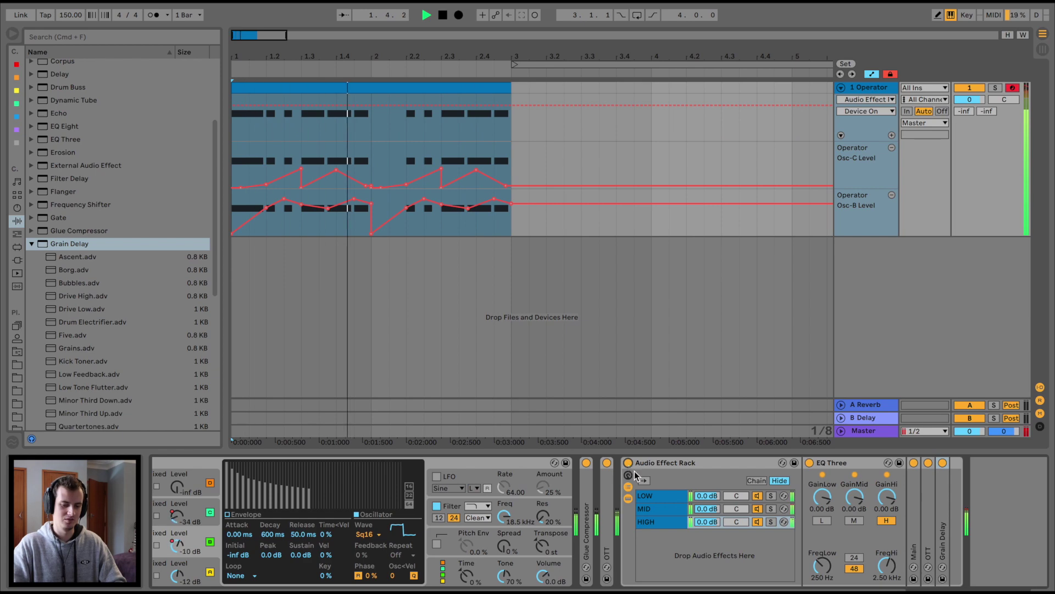
Try adjusting the fine tuning of Operator's oscillator B while the loop plays.
scroll(632, 473, right, 10)
scroll(636, 476, left, 10)
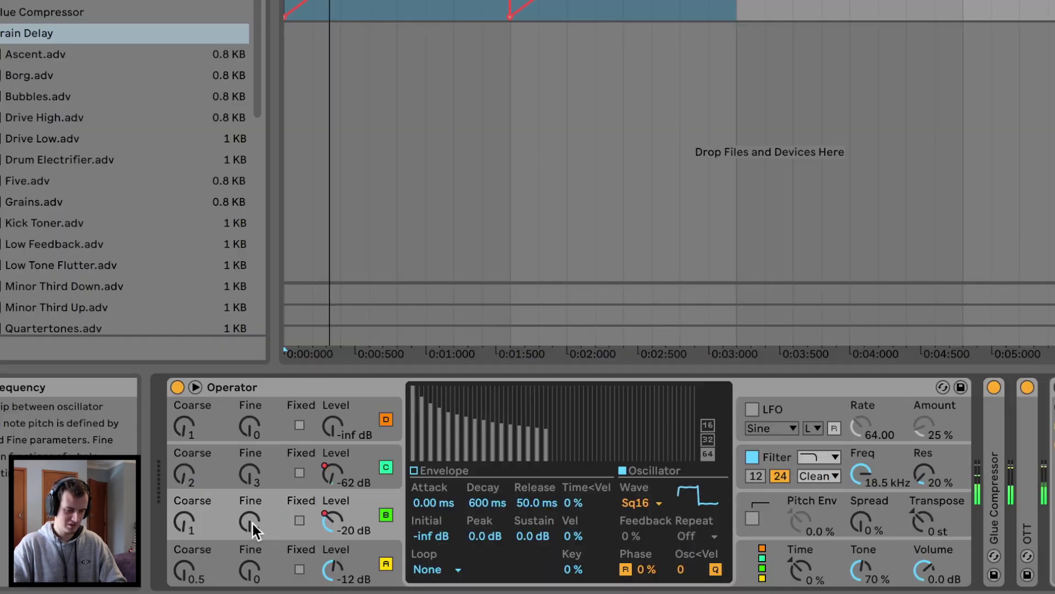
mouse_move(252, 521)
mouse_down()
mouse_move(252, 451)
mouse_move(251, 515)
mouse_up()
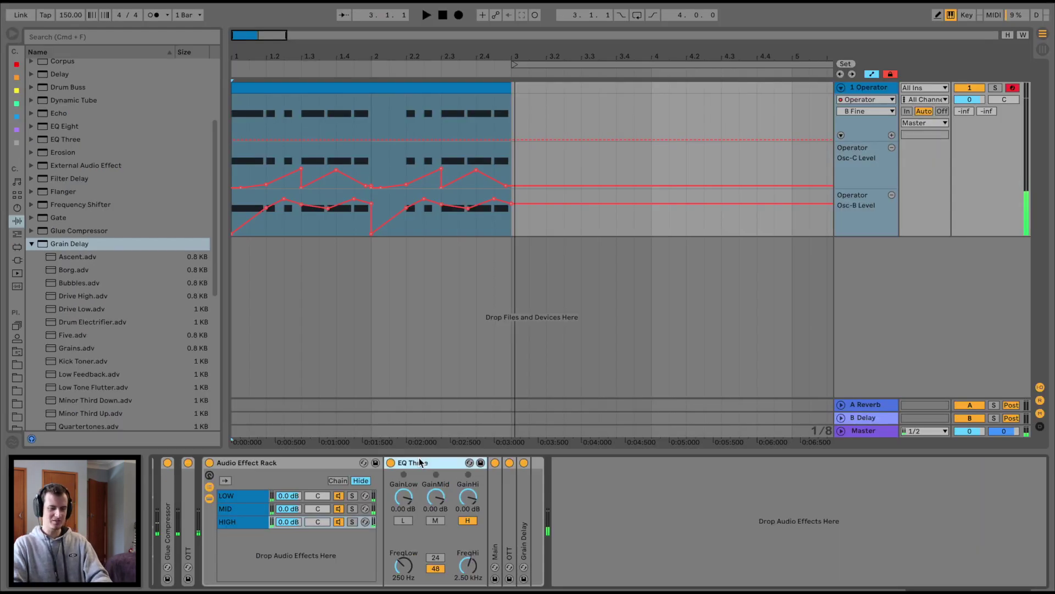
Collapse the HIGH chain's EQ Three and add an Auto Filter after the rack as a notch at 430 Hz.
double_click(419, 462)
click(283, 464)
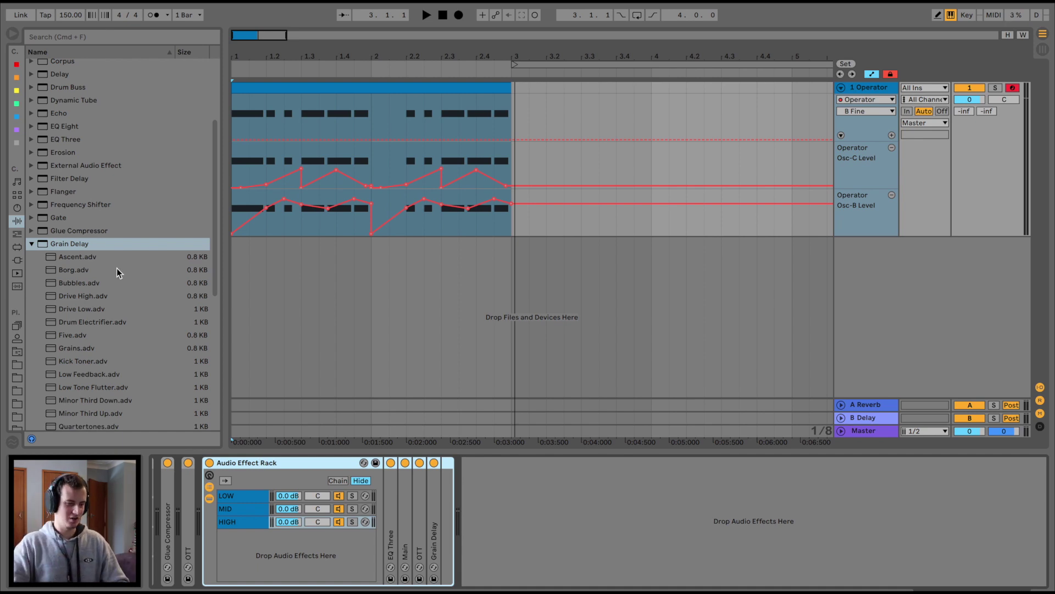
scroll(115, 265, up, 5)
drag(78, 93, 417, 502)
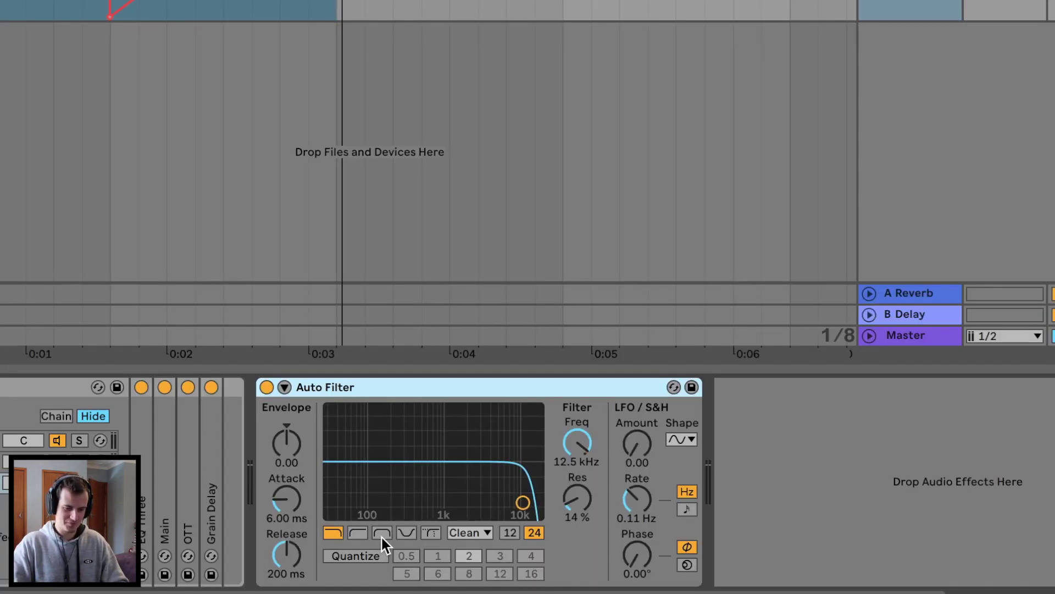
click(407, 532)
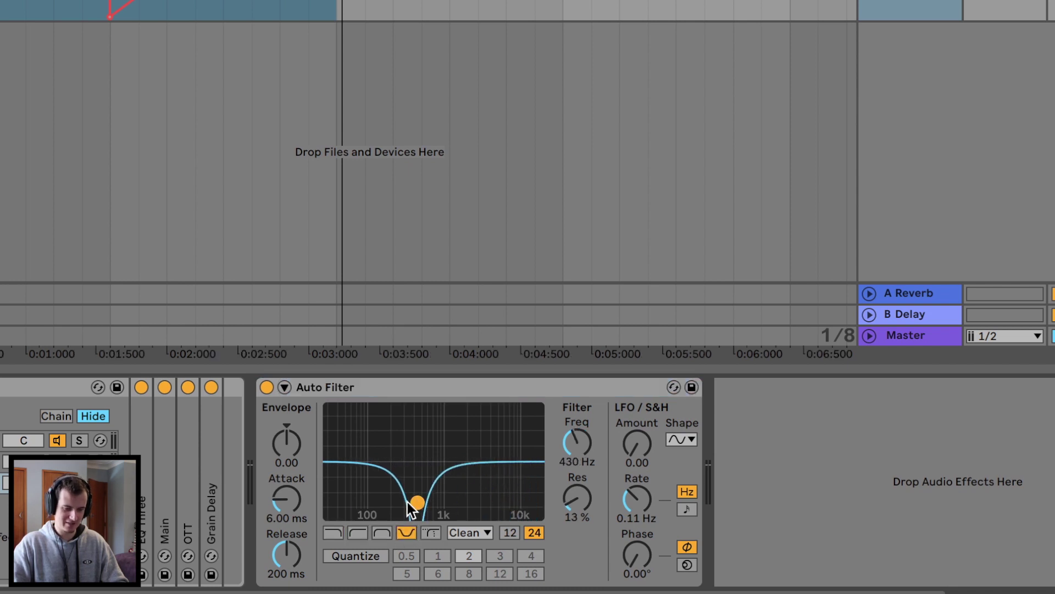
Set the Auto Filter's envelope to -15.9 with 25.5 ms attack and 0.10 ms release, and its triangle LFO to 8.57 at a 1/4 rate.
drag(287, 443, 286, 429)
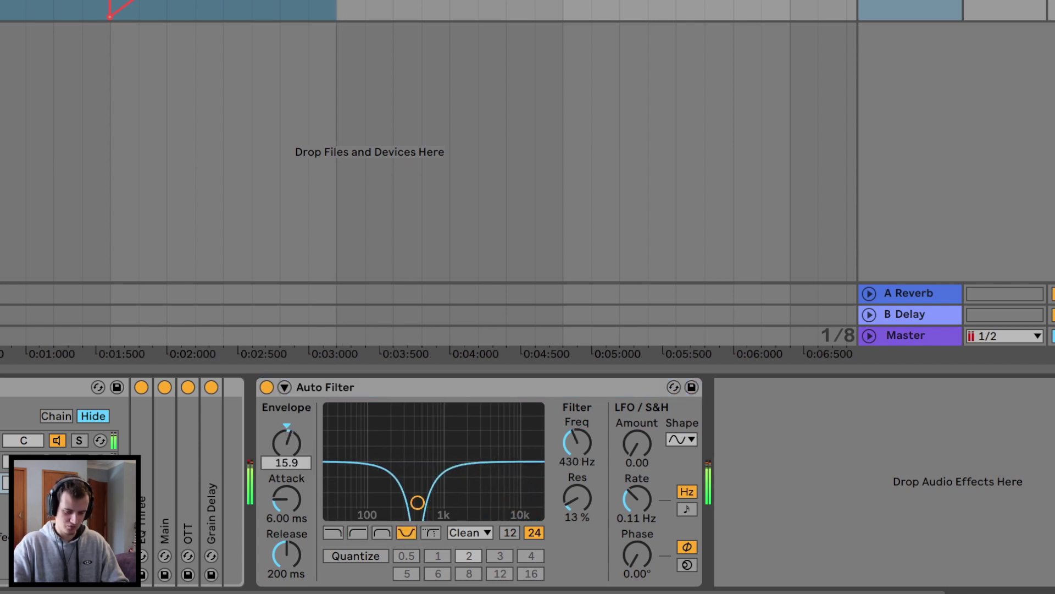
drag(286, 499, 286, 486)
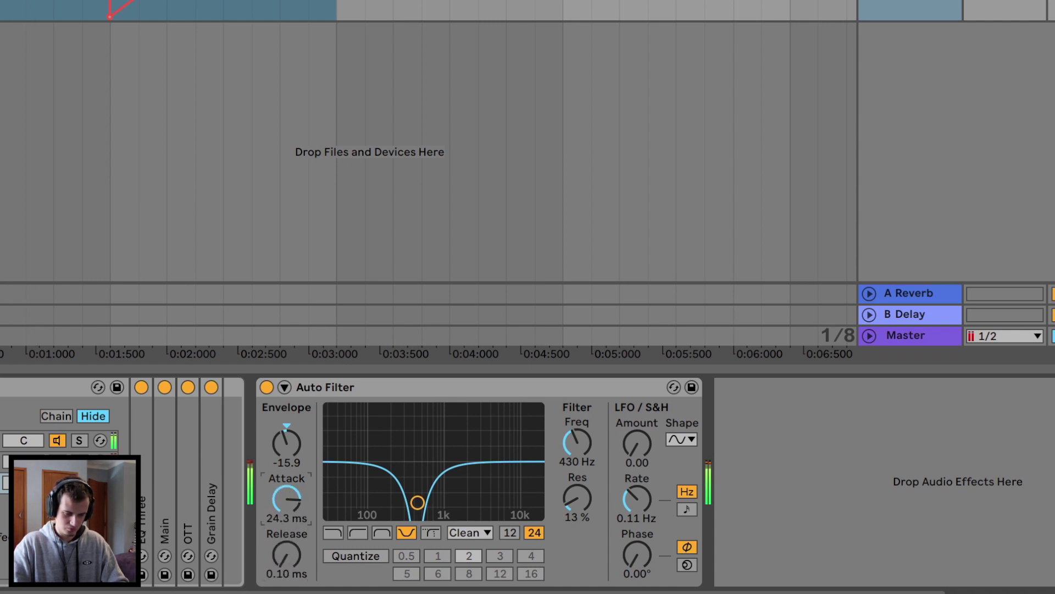
drag(287, 499, 287, 497)
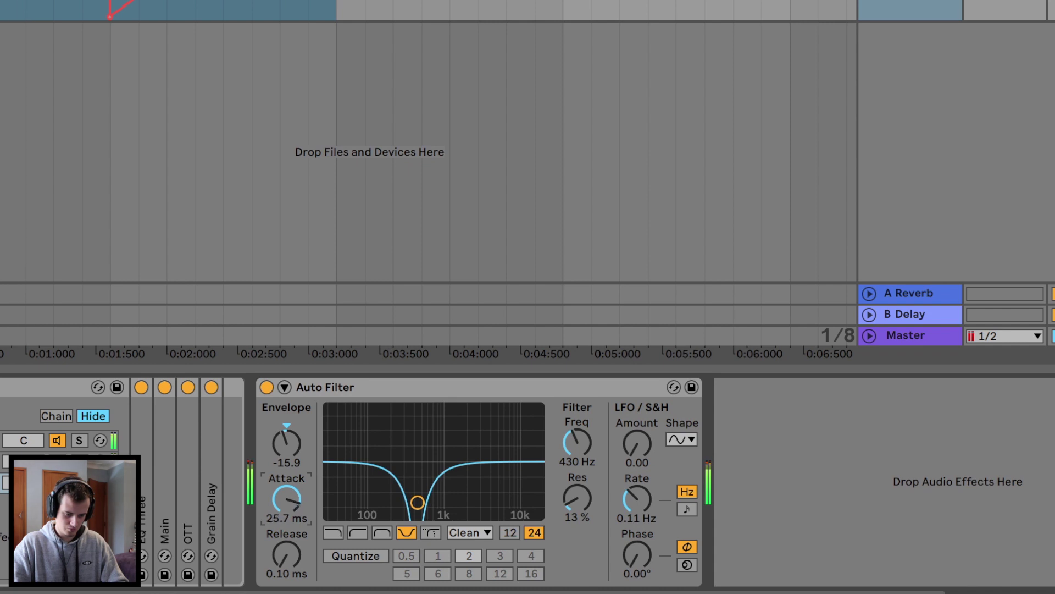
drag(623, 466, 623, 448)
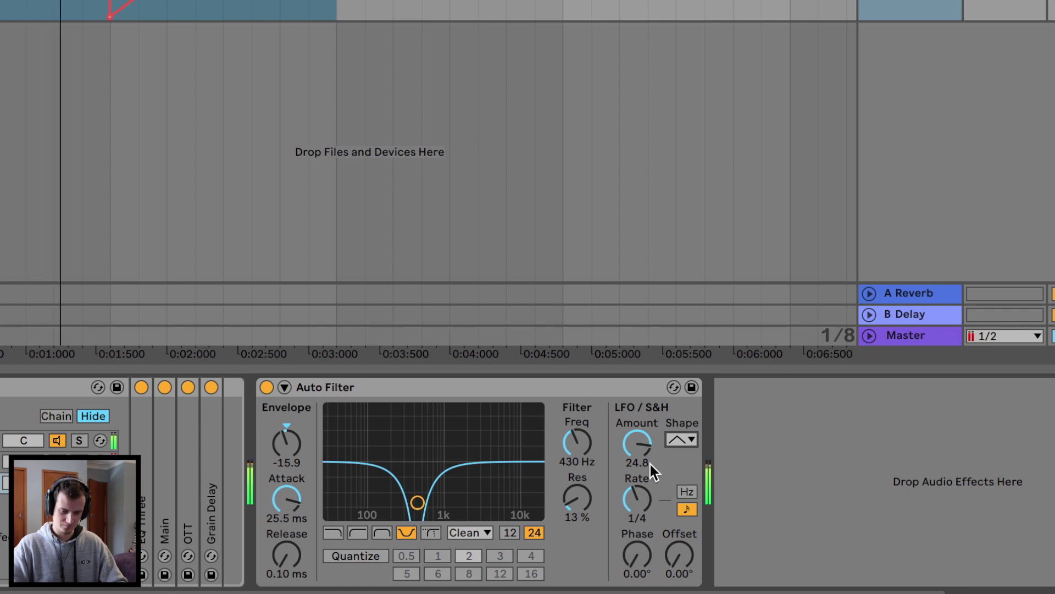
drag(640, 450, 641, 511)
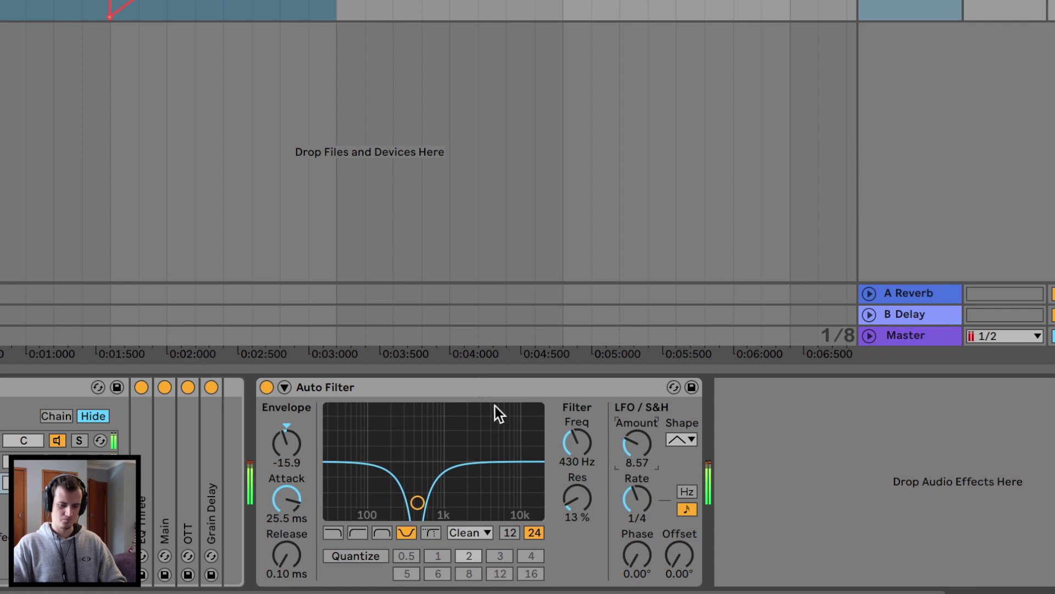
Compare the loop with the Auto Filter bypassed and enabled, leaving the filter on.
click(267, 388)
click(266, 388)
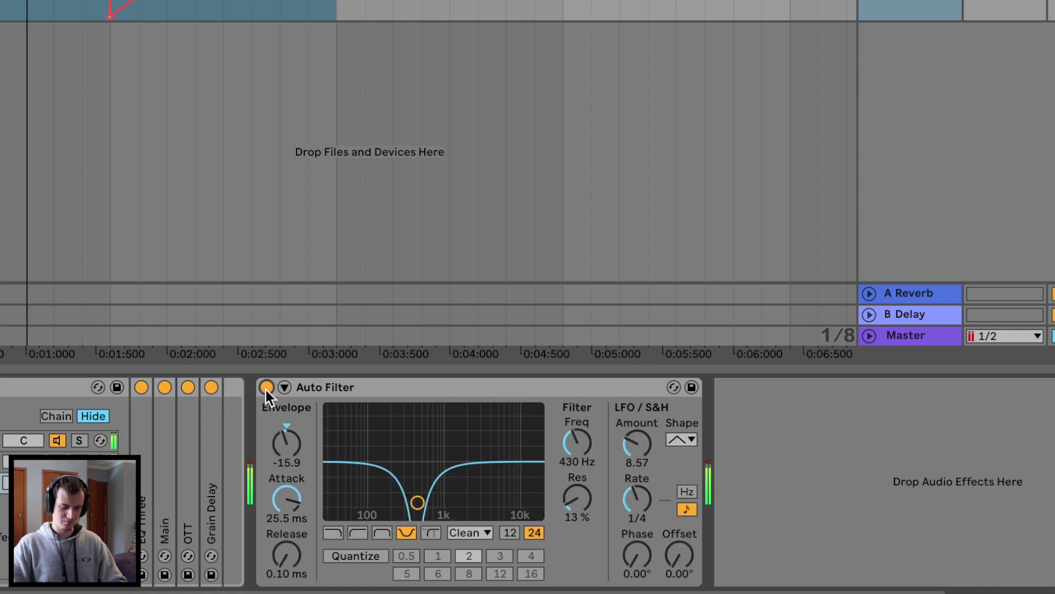
click(267, 387)
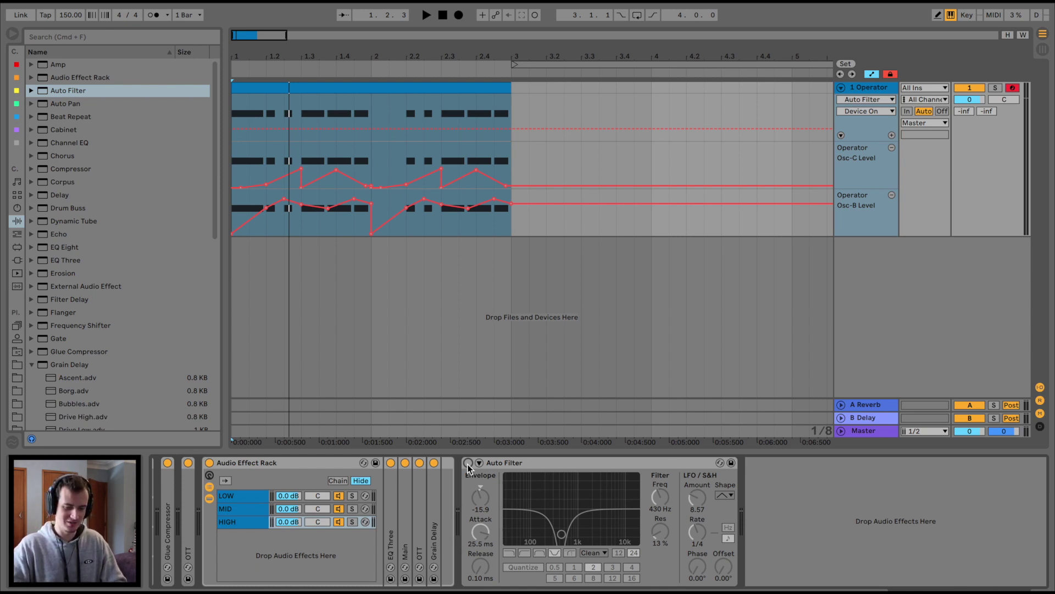
click(468, 463)
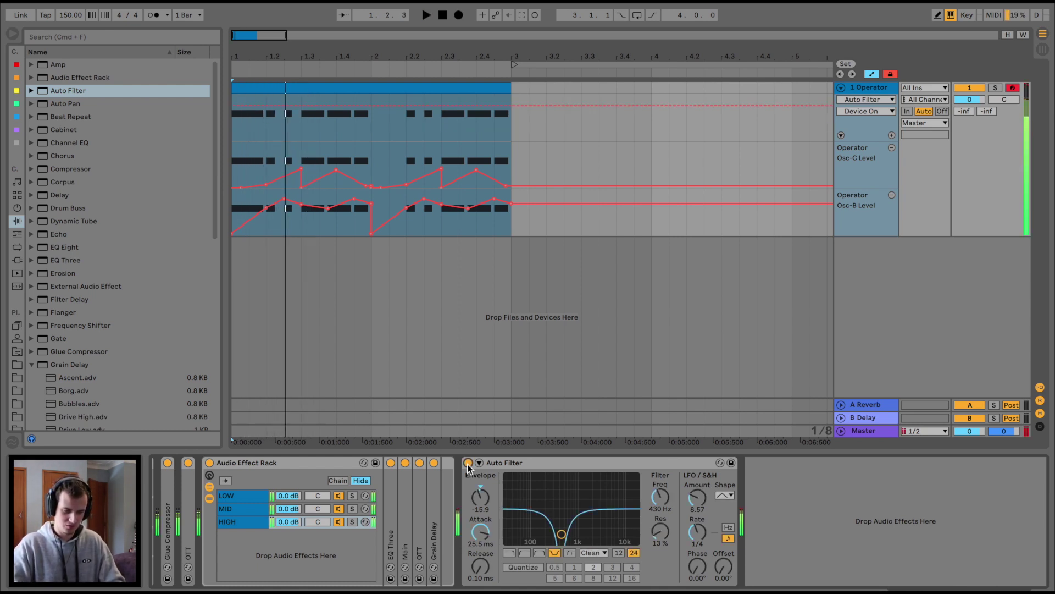
Add the OTT preset of Multiband Dynamics after the Auto Filter.
click(37, 364)
scroll(38, 330, down, 4)
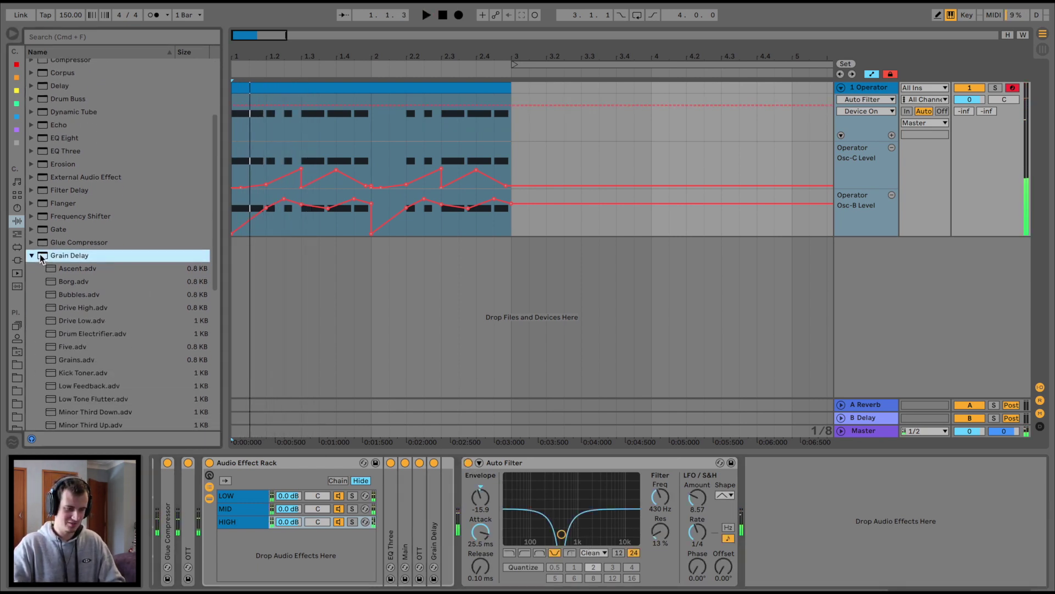
click(32, 255)
click(32, 272)
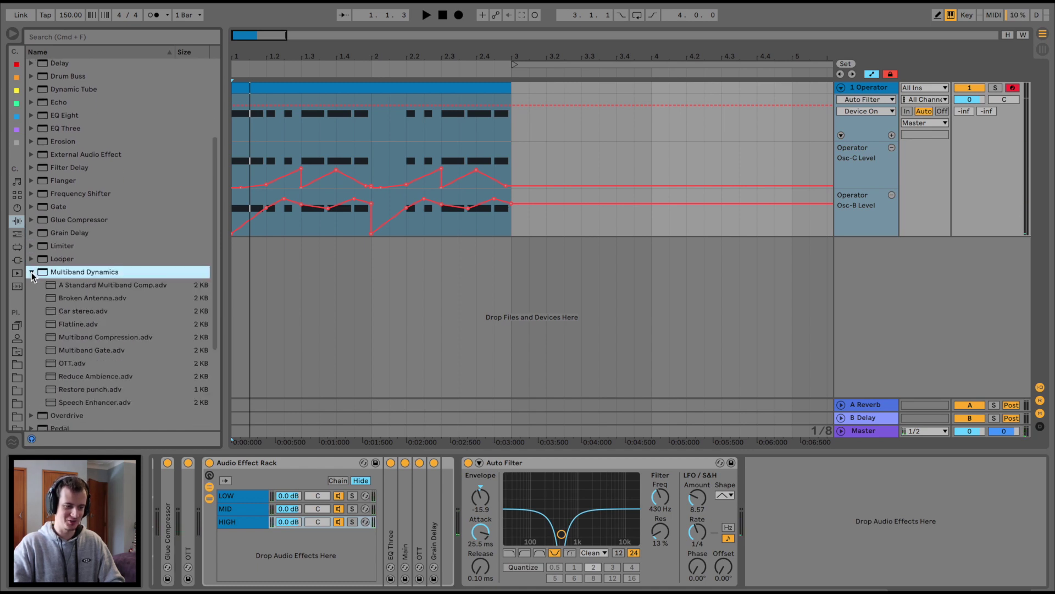
drag(72, 362, 818, 513)
Set the new OTT's master output to 4.12 dB and its amount to 18 % while auditioning the loop.
key(space)
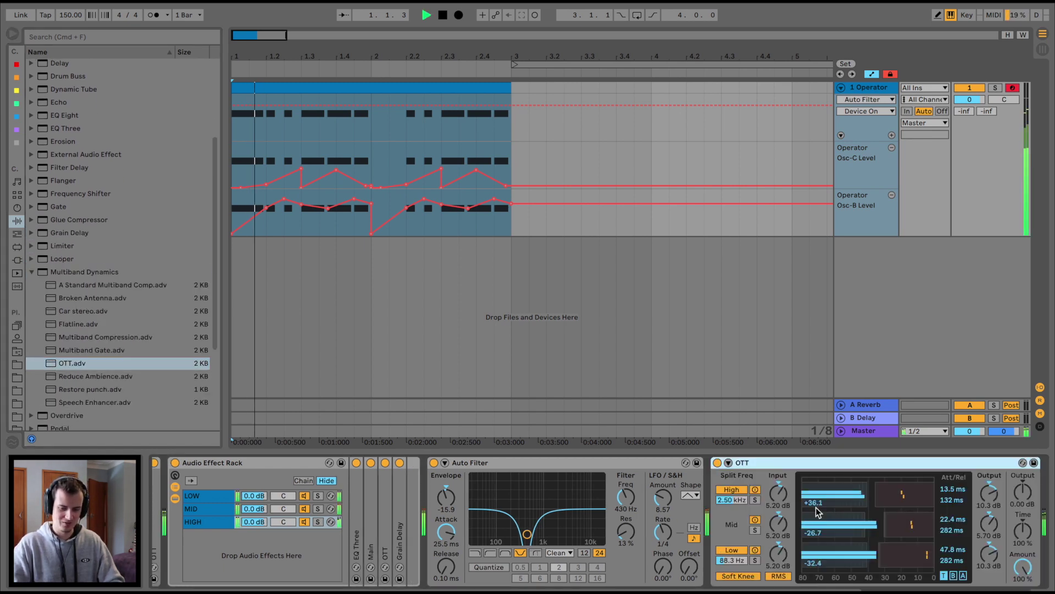
key(space)
key(space)
drag(1022, 492, 1022, 473)
key(space)
key(space)
key(space)
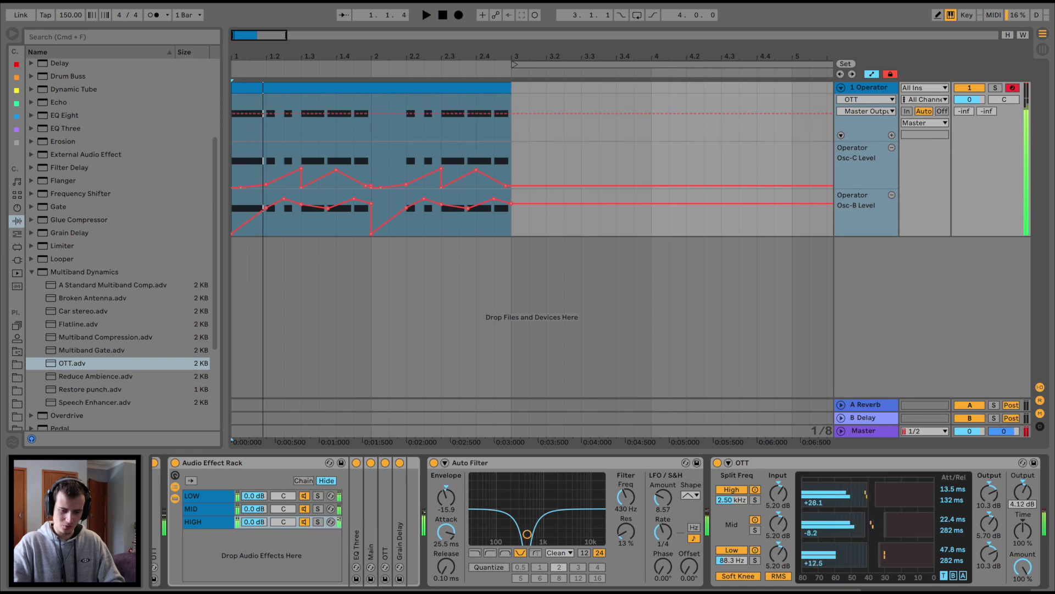
key(space)
scroll(1022, 504, right, 3)
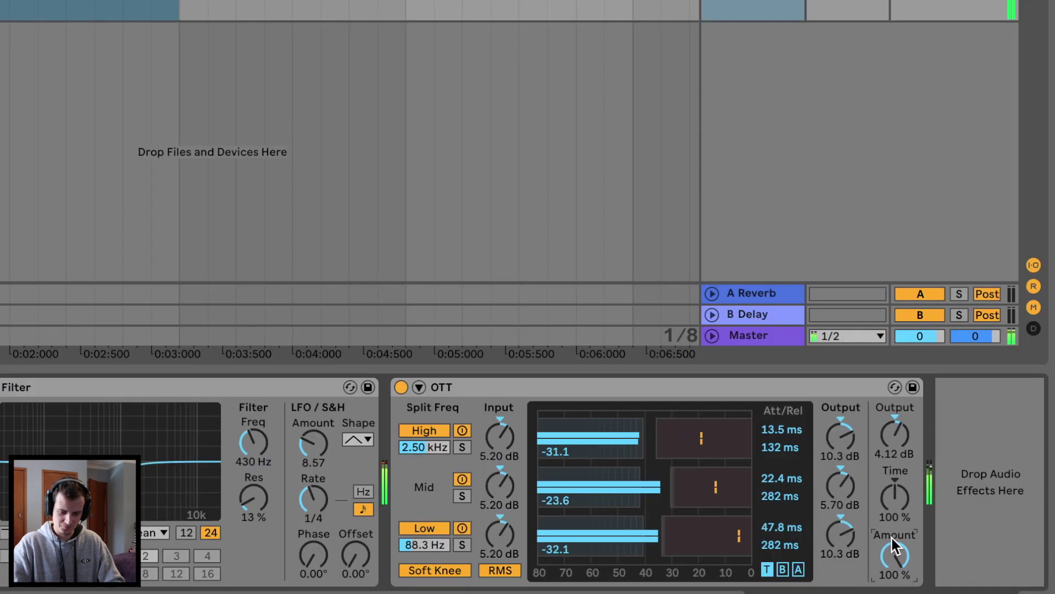
drag(951, 558, 952, 584)
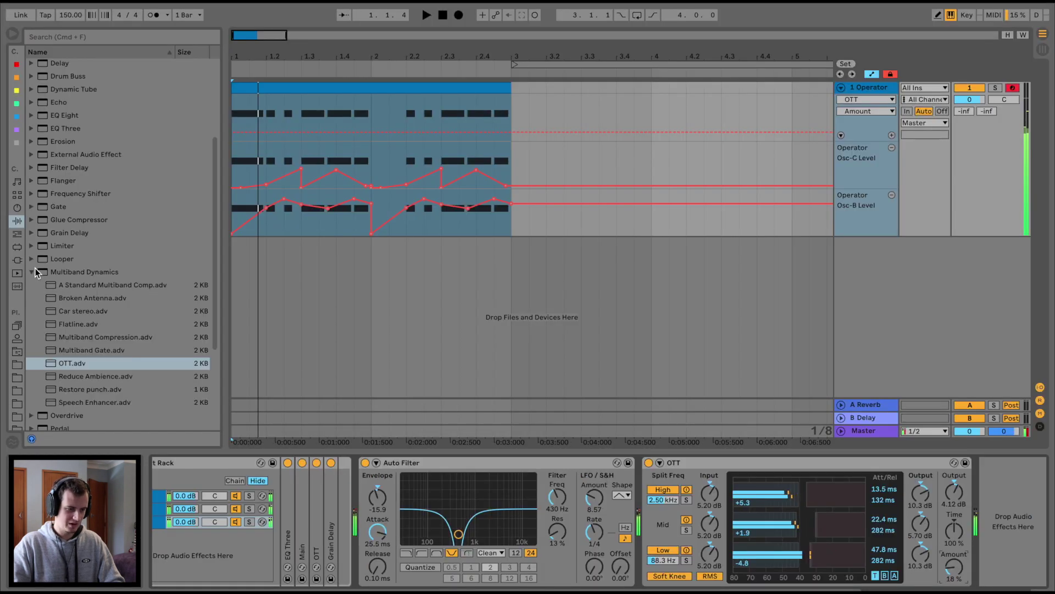
Insert a Vocoder between the Auto Filter and OTT, set its carrier to Modulator and audition the loop.
click(31, 267)
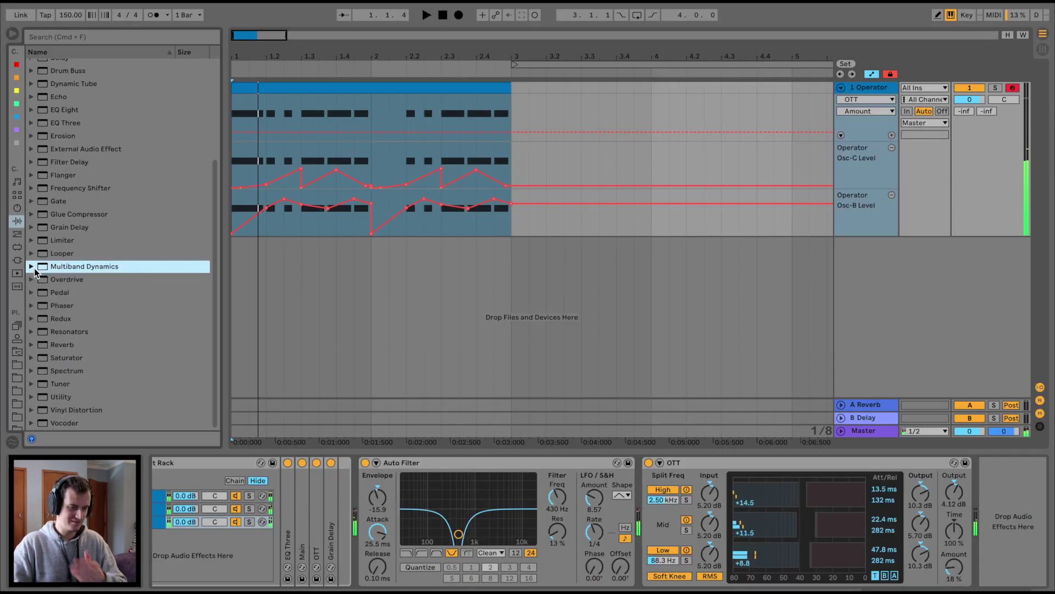
click(56, 423)
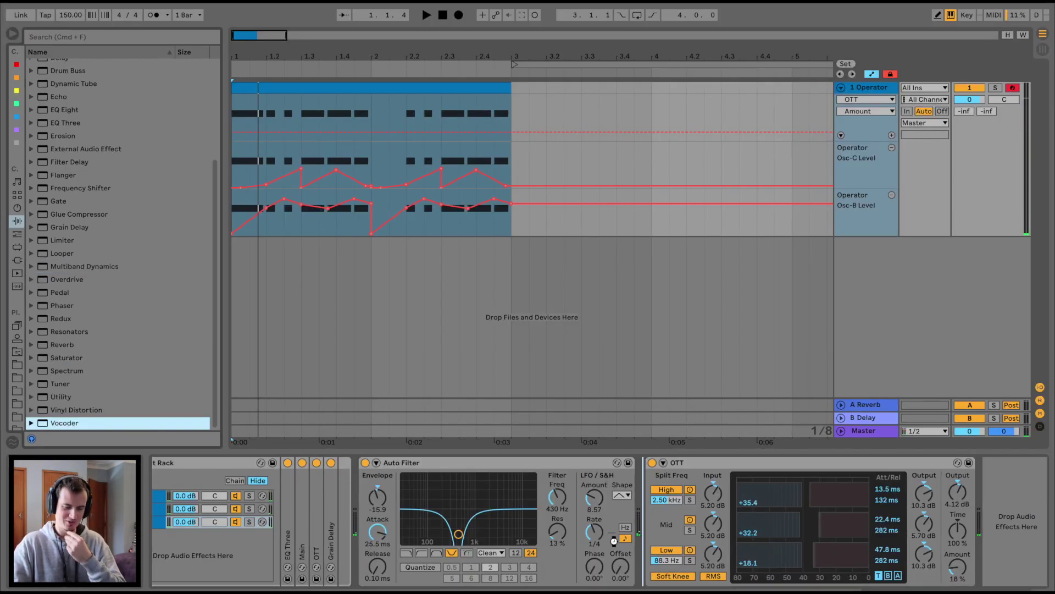
key(Return)
key(space)
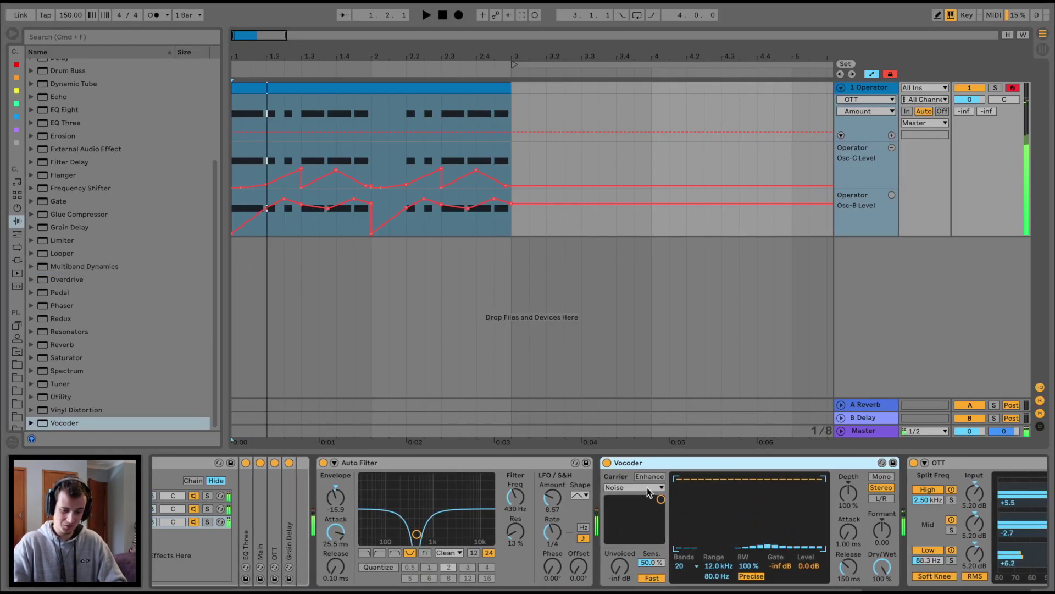
click(647, 487)
click(648, 514)
key(space)
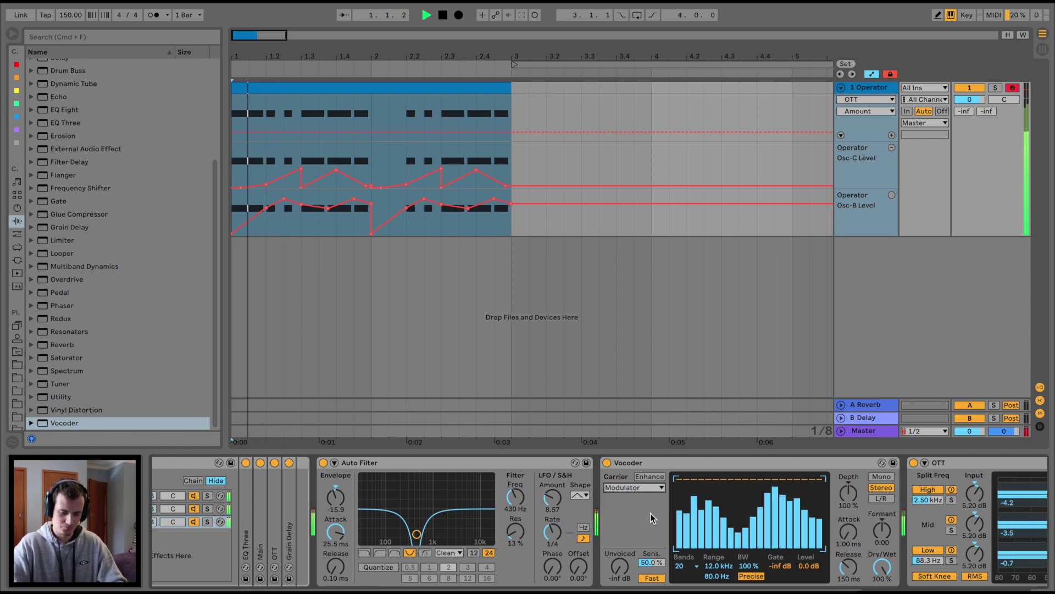
key(space)
Group the MID and HIGH chains of the effect rack into a nested rack beside the LOW chain.
scroll(630, 487, left, 10)
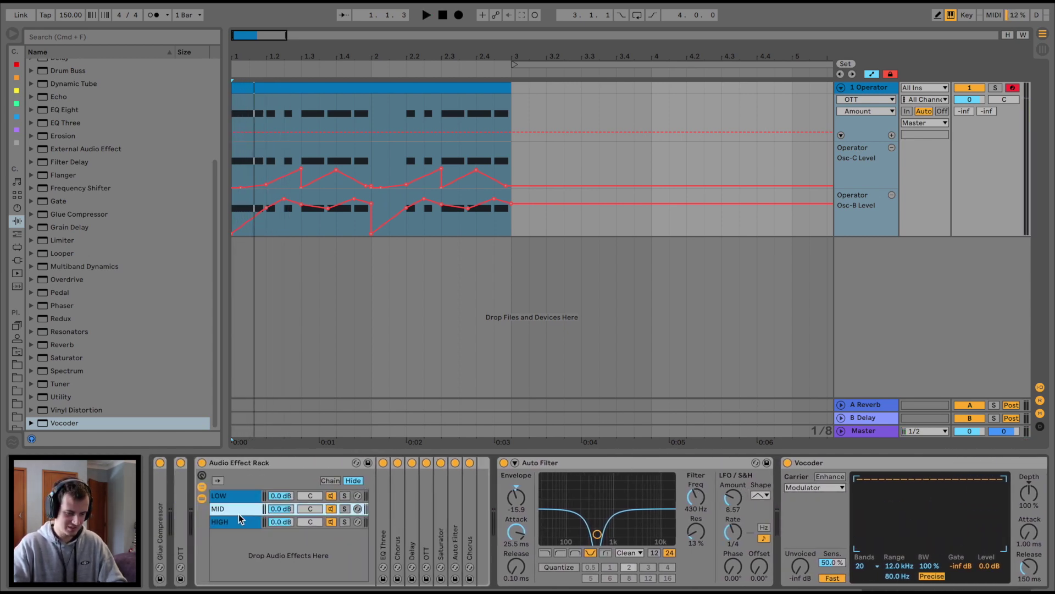
click(235, 521)
shift+click(235, 511)
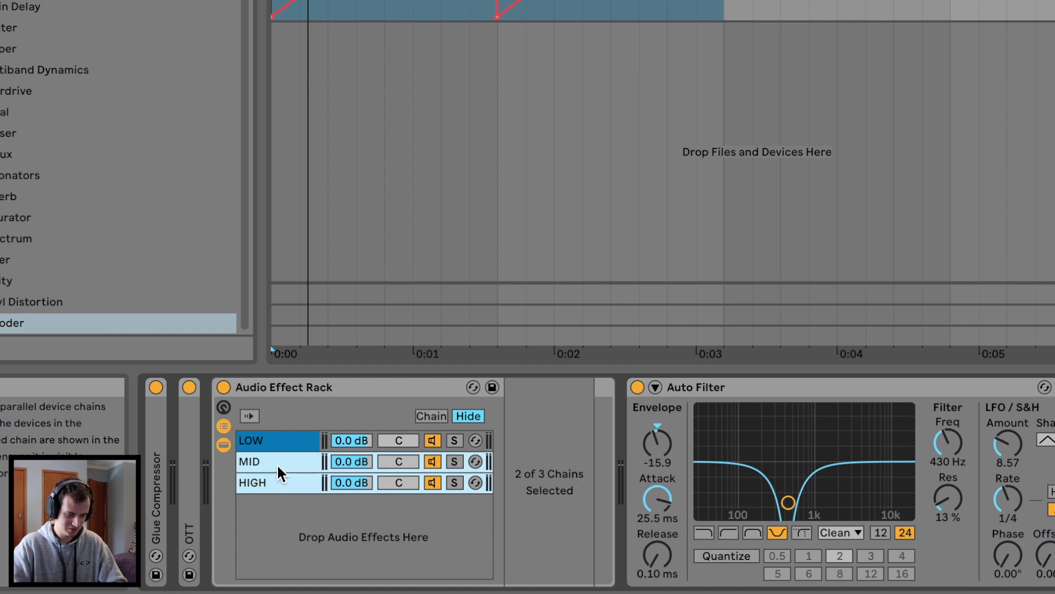
key(ctrl+g)
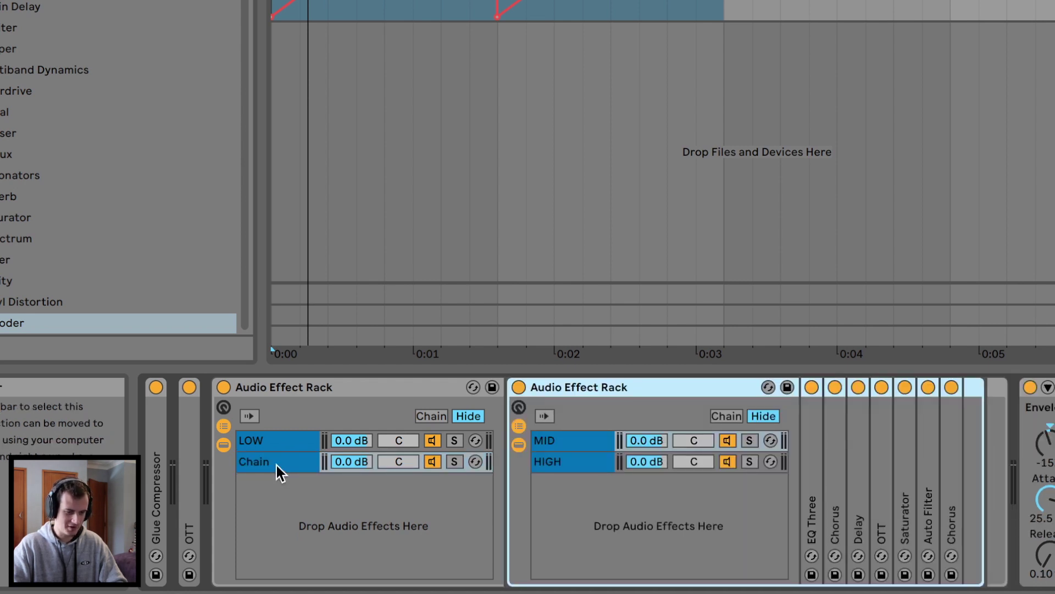
click(276, 464)
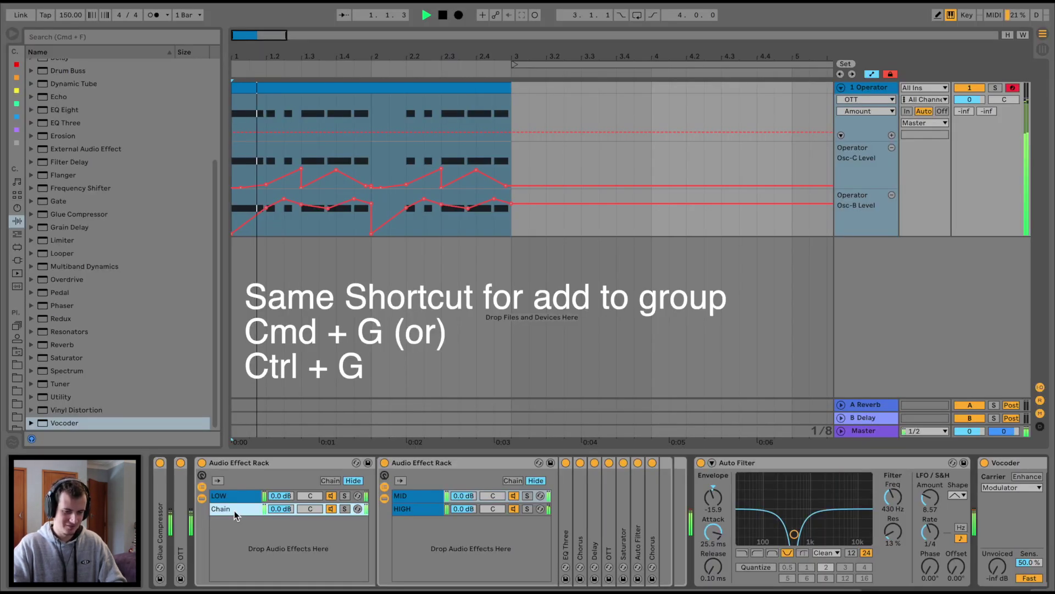
click(236, 500)
click(234, 509)
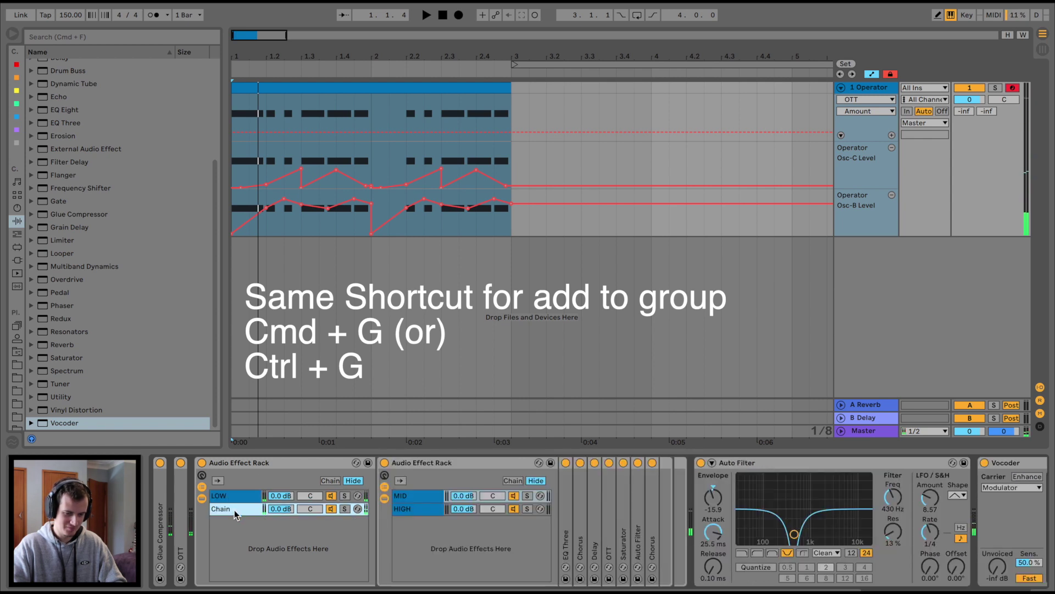
Move the Vocoder into the grouped chain, directly after the nested MID and HIGH rack.
click(418, 497)
click(421, 509)
click(424, 502)
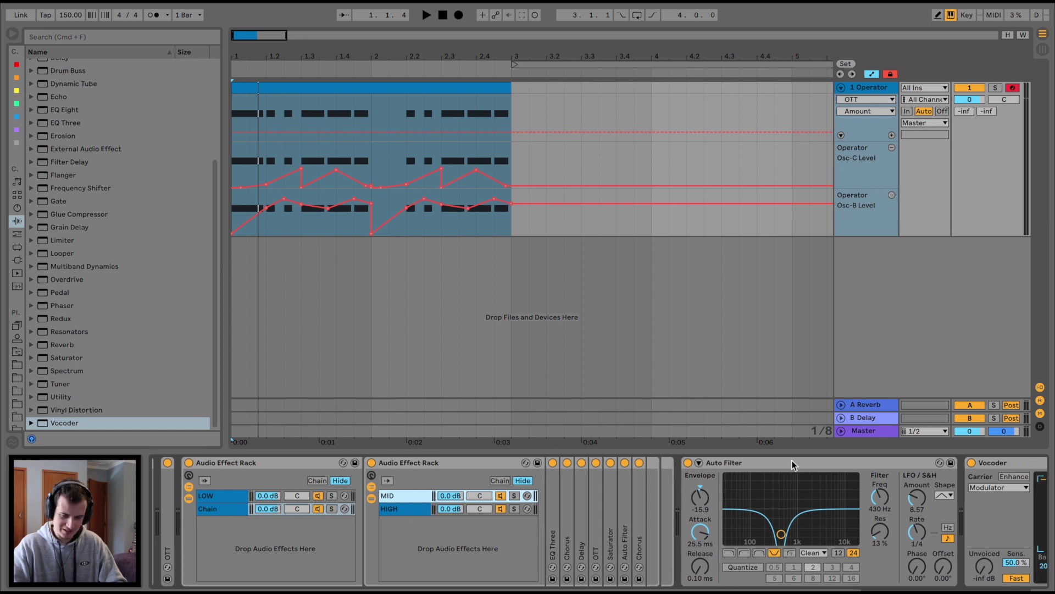
scroll(846, 494, right, 5)
click(903, 462)
drag(550, 501, 546, 497)
scroll(298, 502, left, 2)
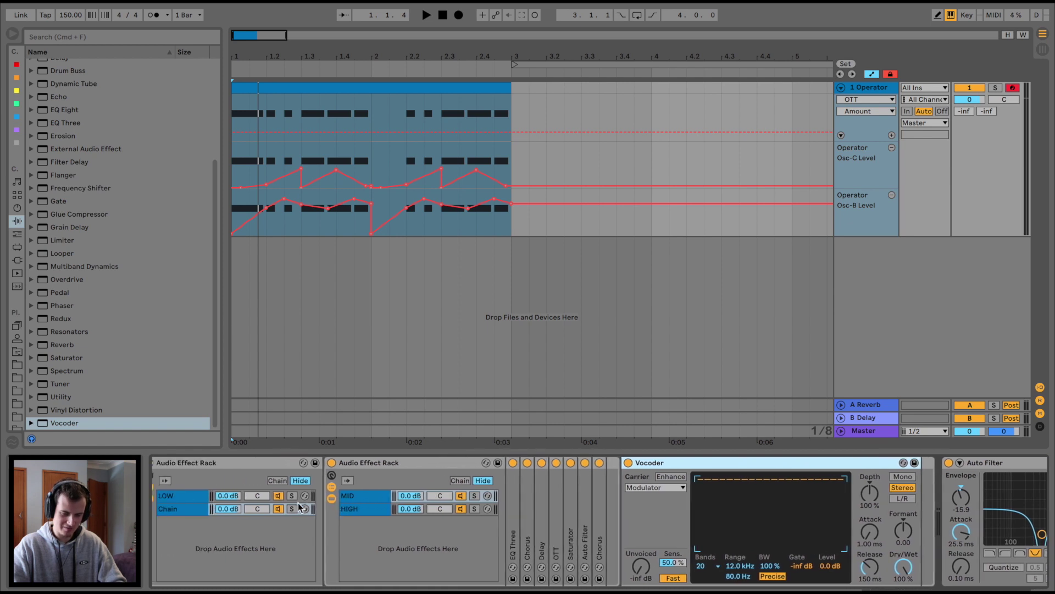
Compare the devices of the LOW and grouped chains and listen to the loop with the Vocoder on the grouped chain.
click(190, 497)
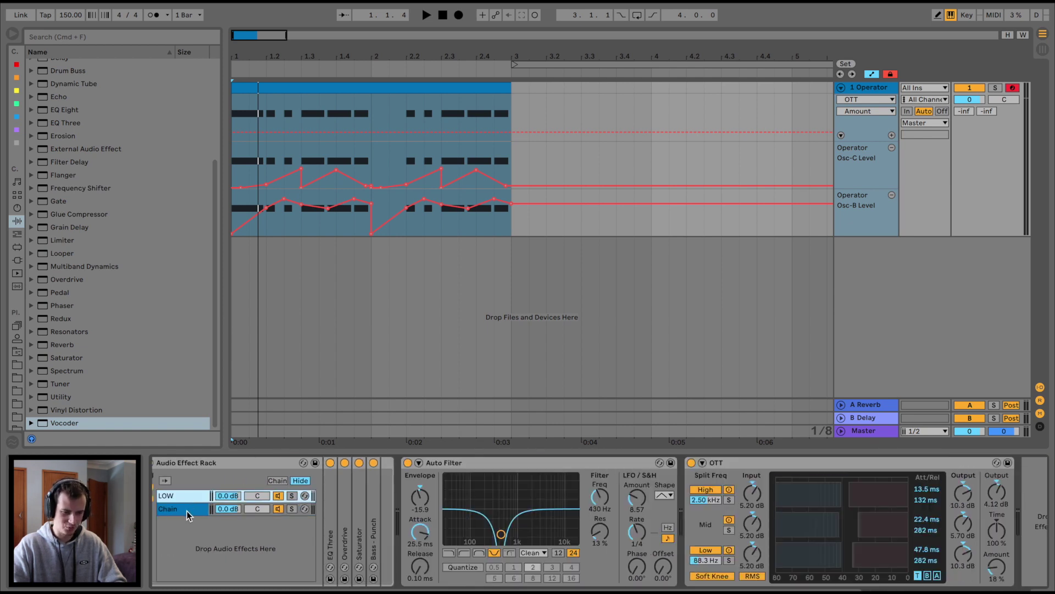
click(188, 497)
key(space)
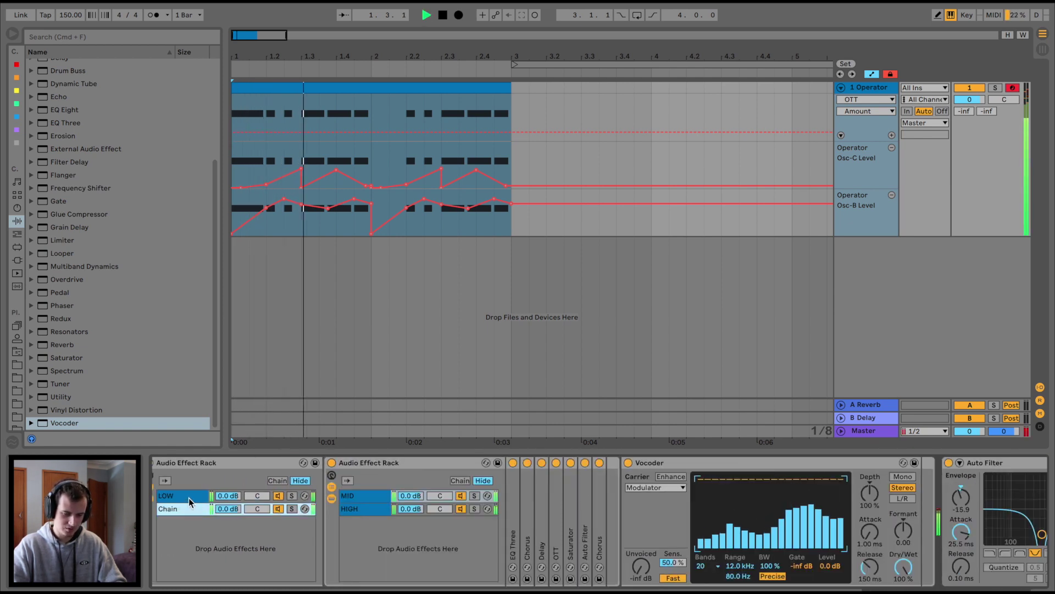
scroll(645, 514, right, 3)
key(space)
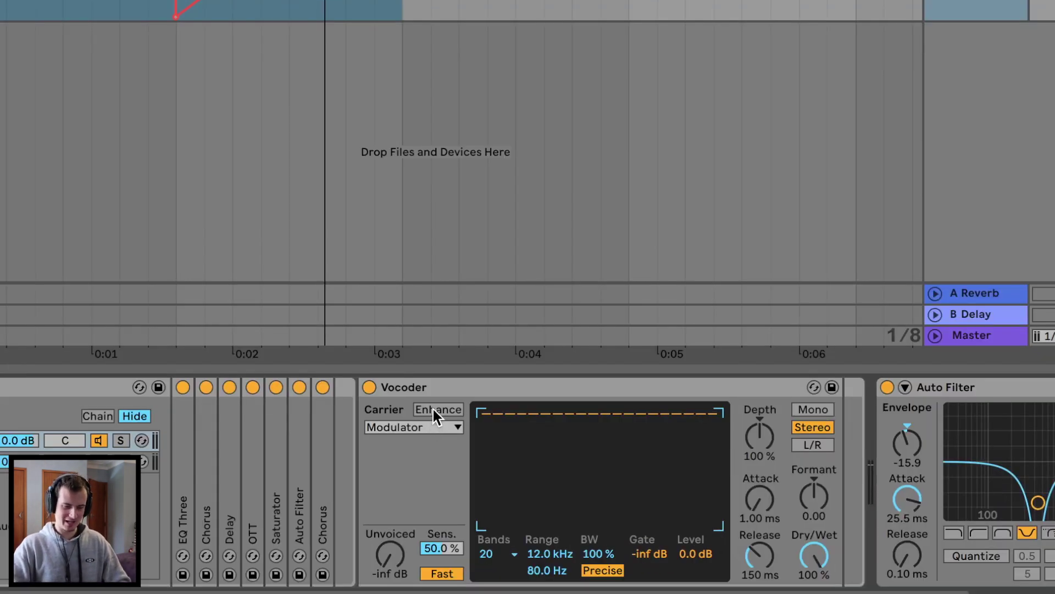
Enable Enhance on the Vocoder and set its sensitivity to 61.7 %, keeping Fast and Precise modes.
click(433, 409)
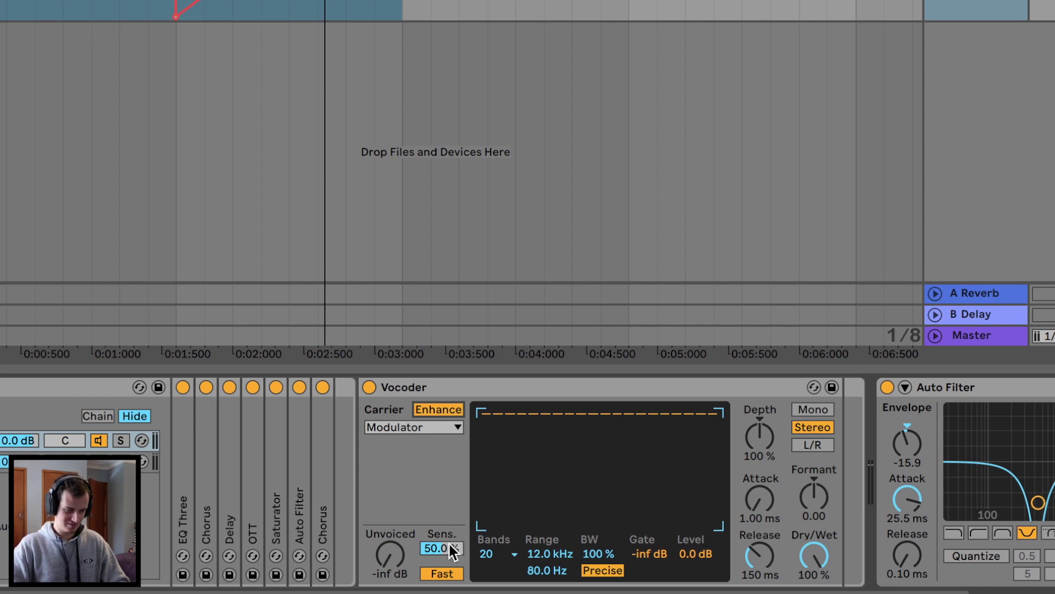
mouse_move(453, 550)
mouse_down()
mouse_move(453, 528)
mouse_move(453, 550)
mouse_up()
click(443, 574)
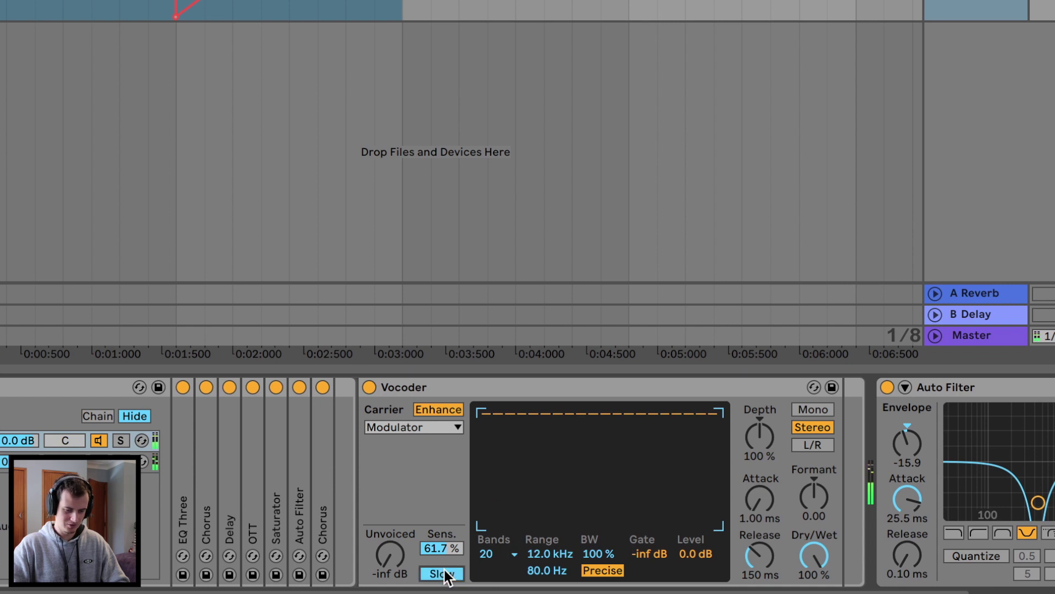
click(443, 573)
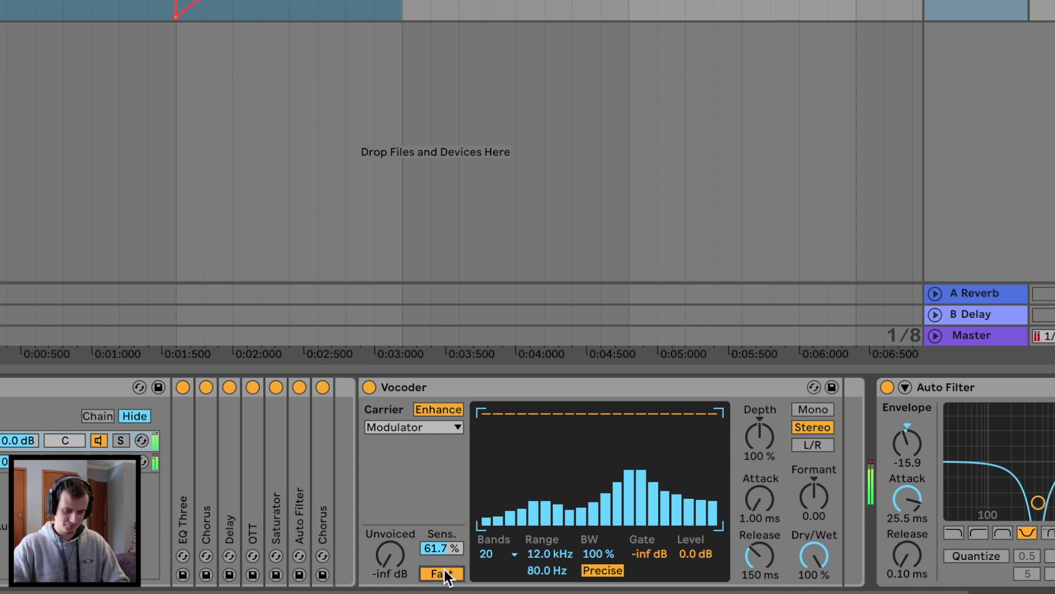
click(604, 570)
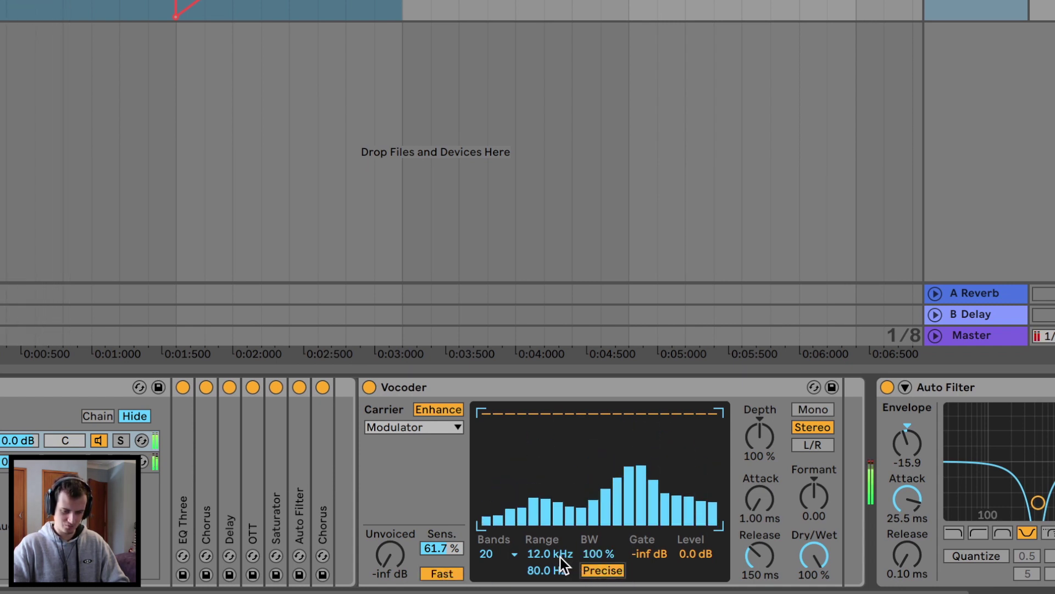
Set the Vocoder to 40 bands with a frequency range of 257 Hz to 6.97 kHz.
click(517, 554)
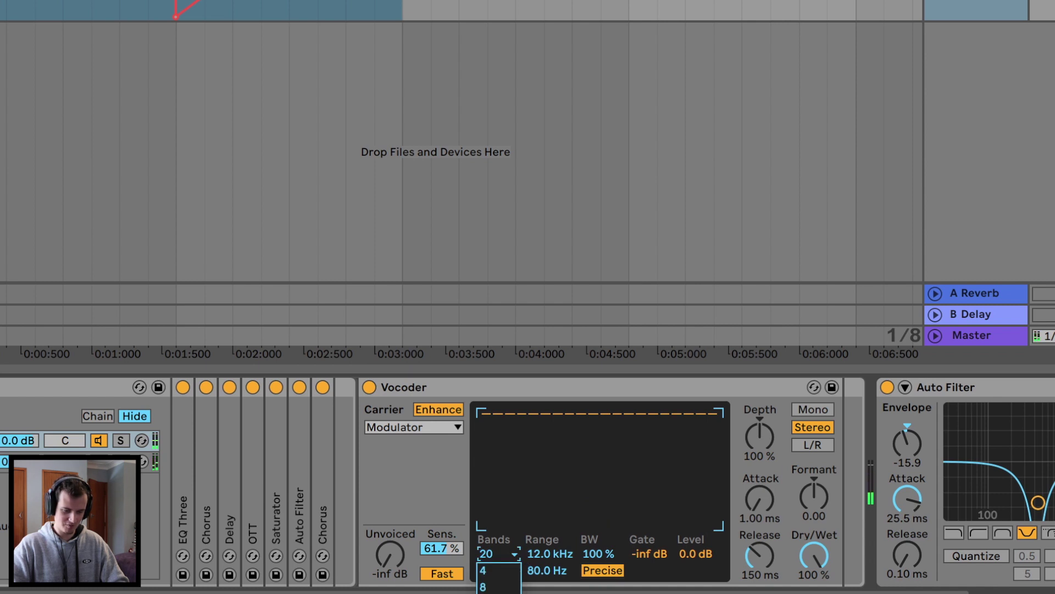
click(497, 593)
mouse_move(558, 569)
mouse_down()
mouse_move(558, 541)
mouse_move(547, 591)
mouse_move(547, 571)
mouse_up()
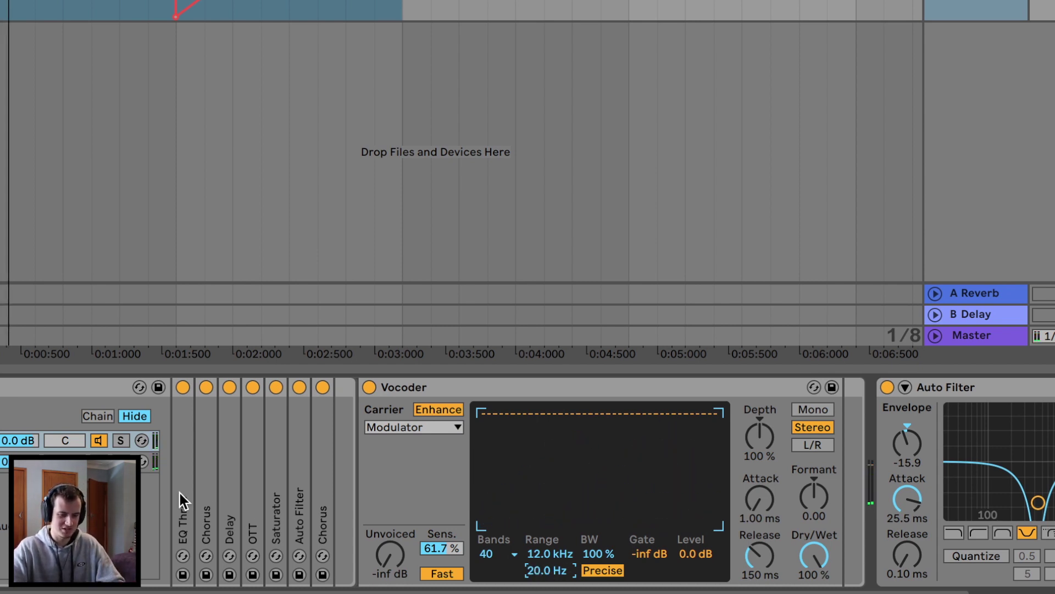
drag(547, 557, 547, 573)
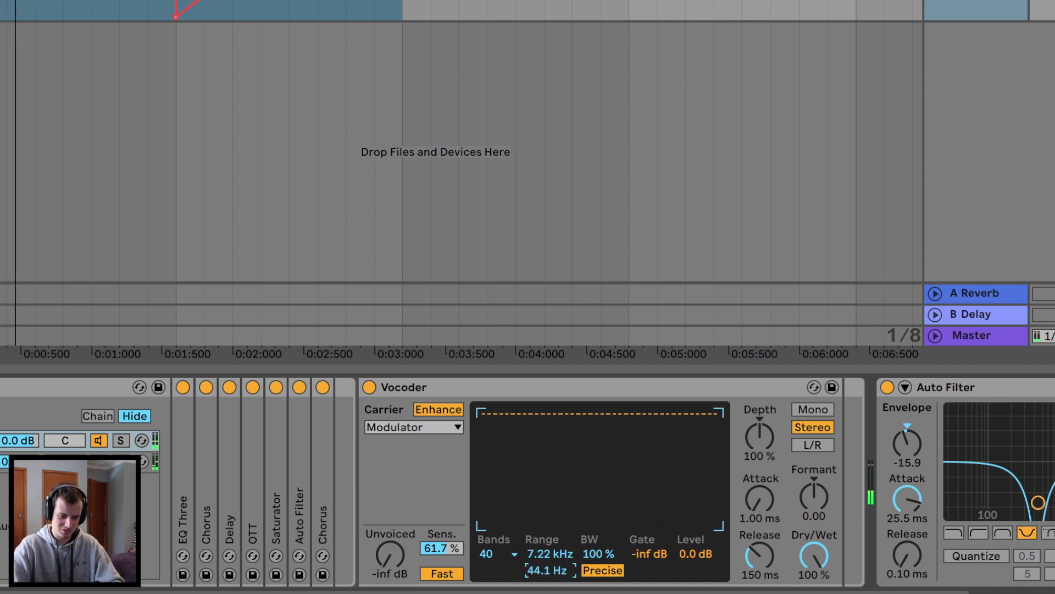
mouse_move(547, 570)
mouse_down()
mouse_move(547, 560)
mouse_move(547, 589)
mouse_move(556, 553)
mouse_up()
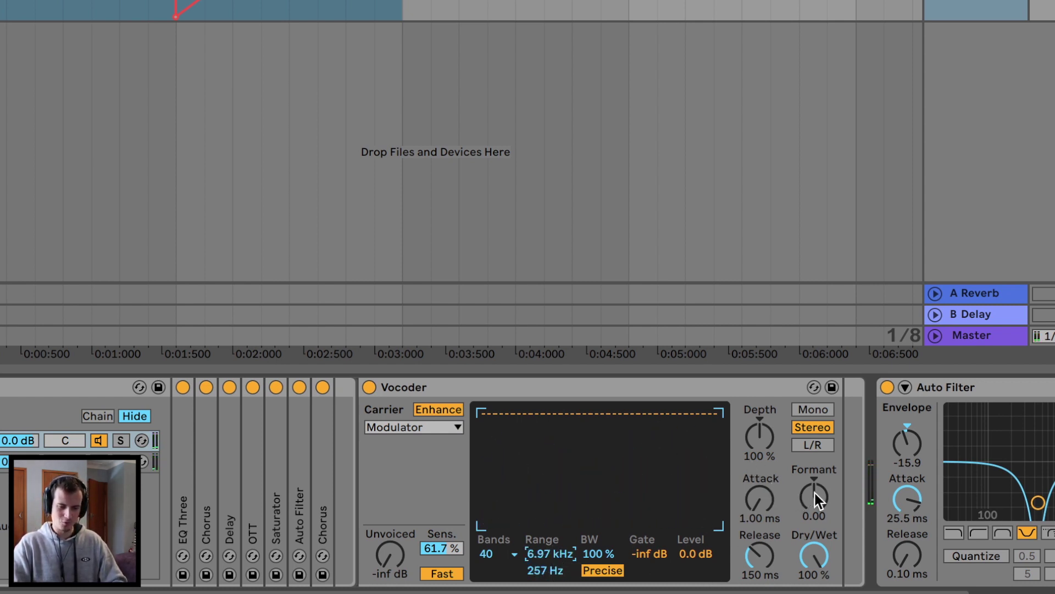
Set the Vocoder's formant to 1.40, depth to 134 %, attack to 18.3 ms, release to 98.5 ms and dry/wet to 33.5 %.
mouse_move(814, 497)
mouse_down()
mouse_move(814, 480)
mouse_move(814, 491)
mouse_up()
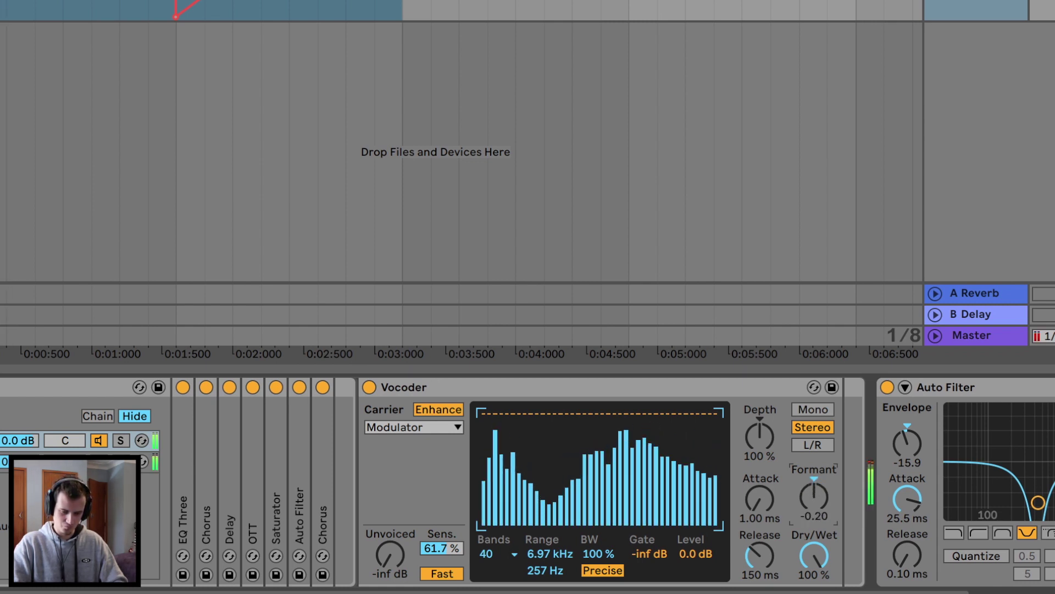
mouse_move(759, 437)
mouse_down()
mouse_move(759, 382)
mouse_move(760, 458)
mouse_move(759, 429)
mouse_up()
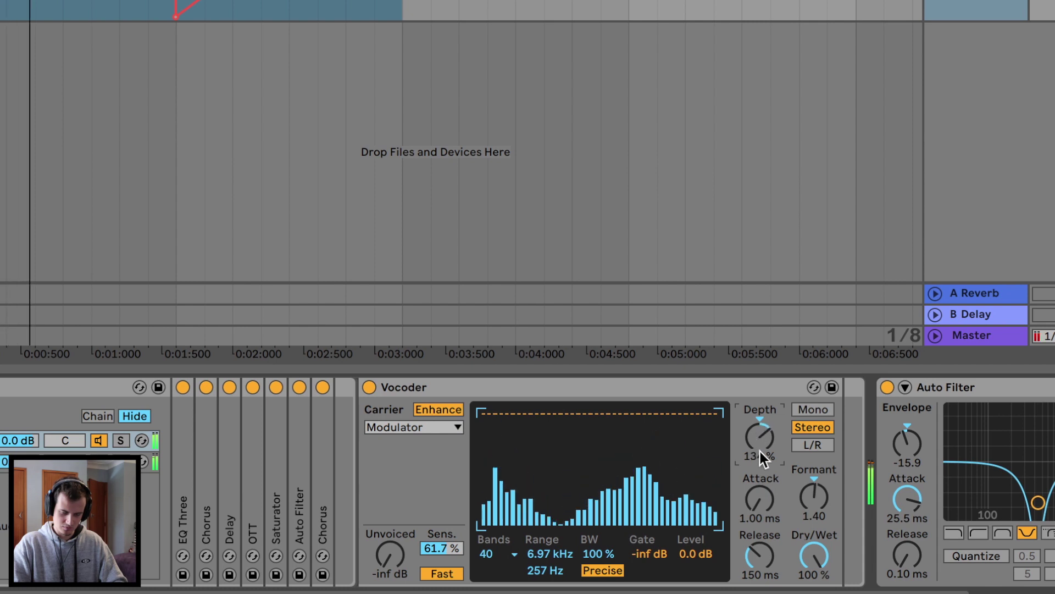
mouse_move(764, 486)
mouse_down()
mouse_move(764, 464)
mouse_move(764, 475)
mouse_up()
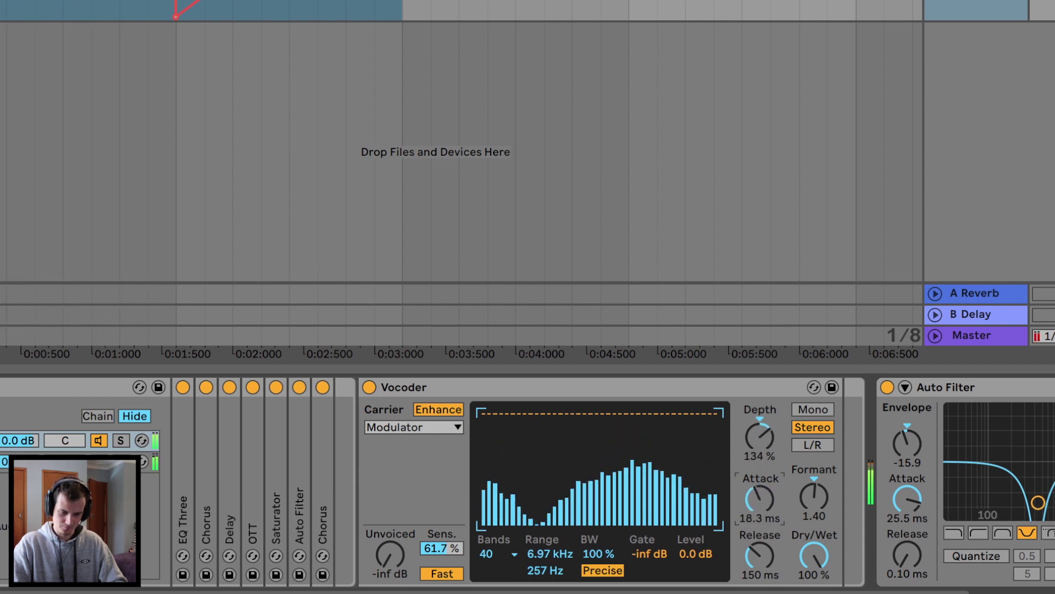
drag(765, 550, 765, 555)
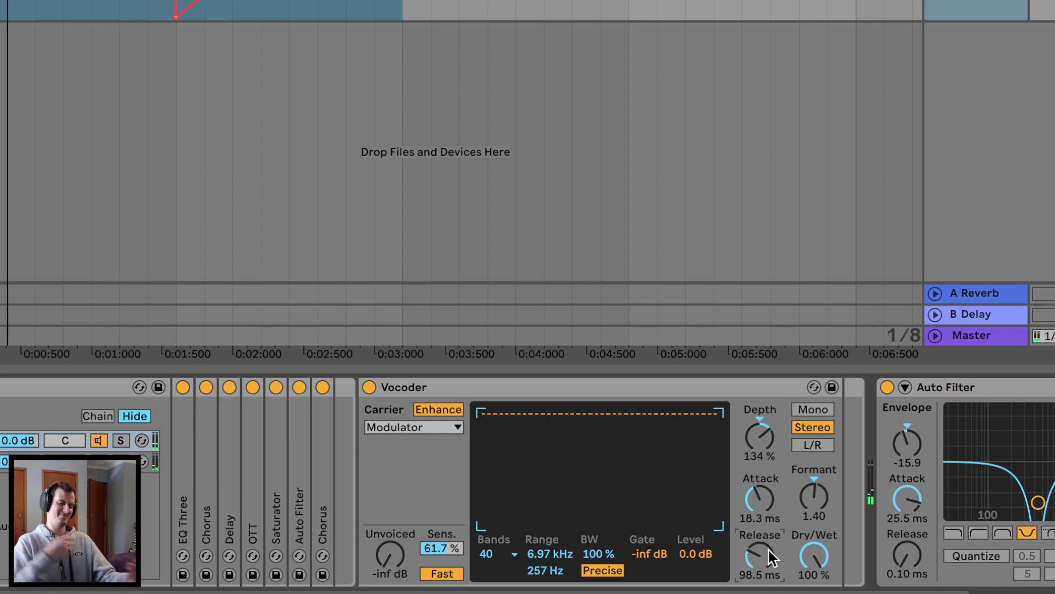
drag(813, 555, 812, 580)
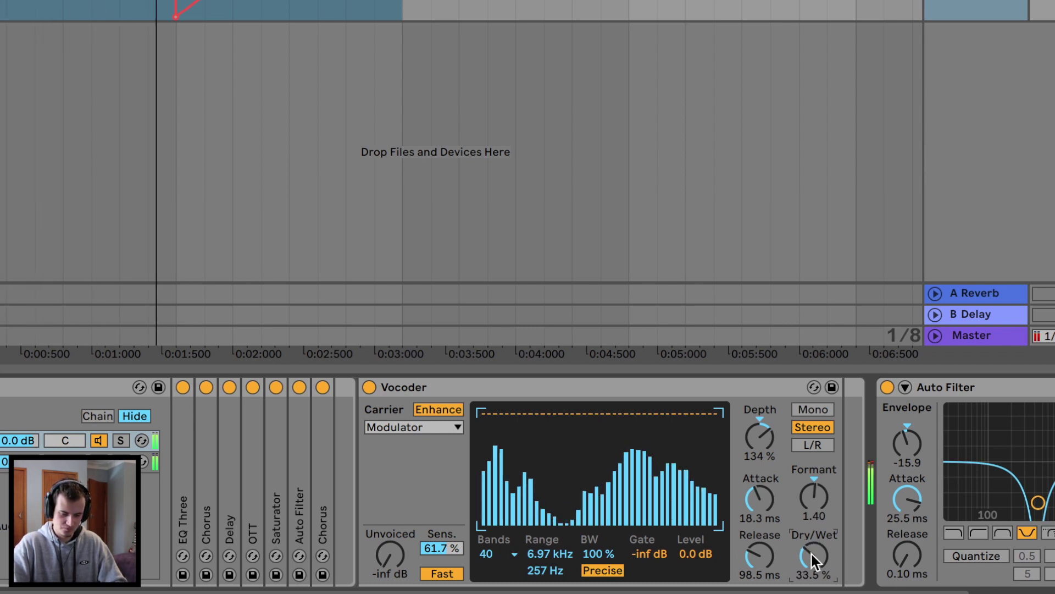
Set the Vocoder to 8 bands with attack 2.99 ms, formant -12.0 and depth 112 %.
click(504, 554)
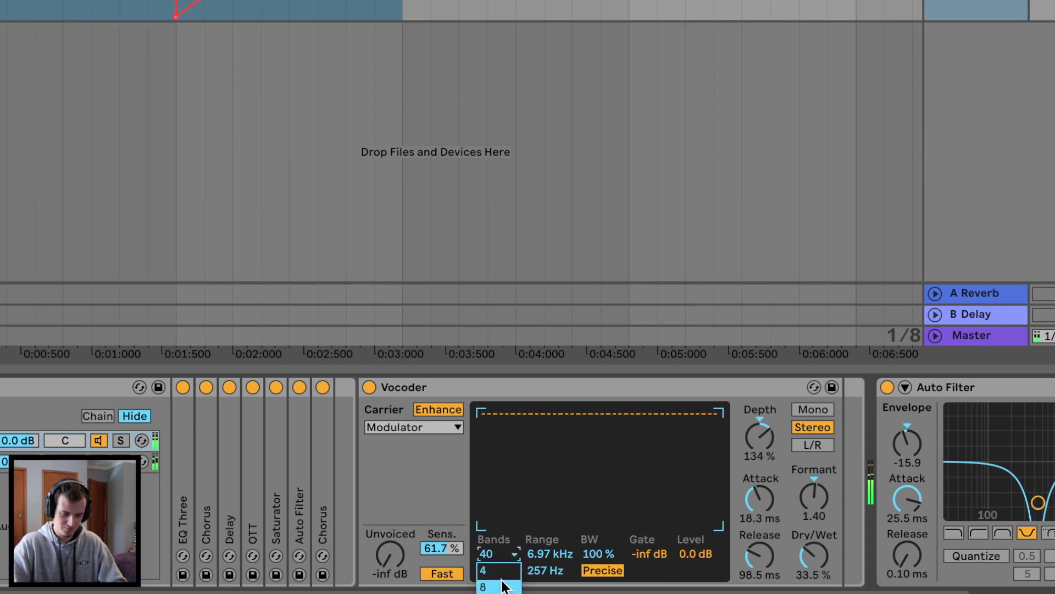
click(504, 586)
click(504, 556)
mouse_move(605, 497)
mouse_down()
mouse_move(562, 535)
mouse_move(609, 474)
mouse_move(561, 470)
mouse_up()
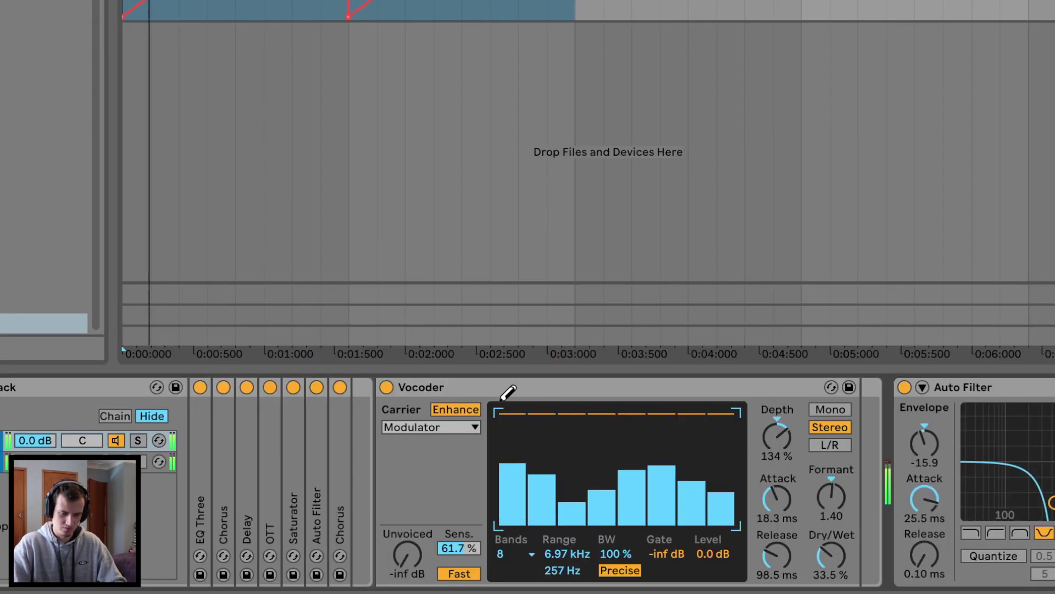
drag(777, 499, 777, 527)
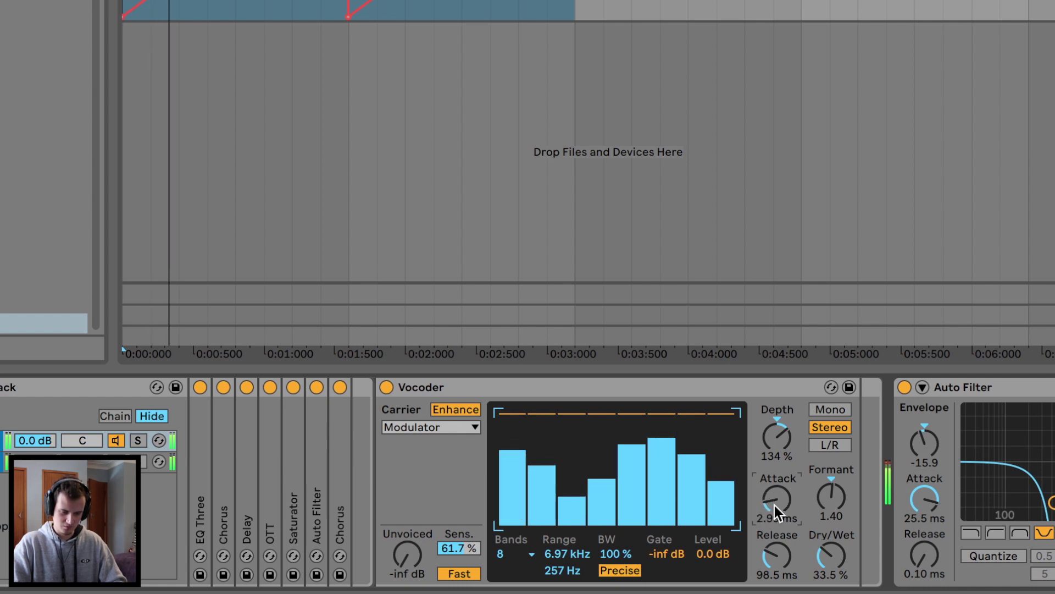
mouse_move(830, 502)
mouse_down()
mouse_move(831, 542)
mouse_move(830, 523)
mouse_up()
scroll(822, 500, right, 3)
mouse_move(641, 439)
mouse_down()
mouse_move(641, 460)
mouse_move(641, 452)
mouse_up()
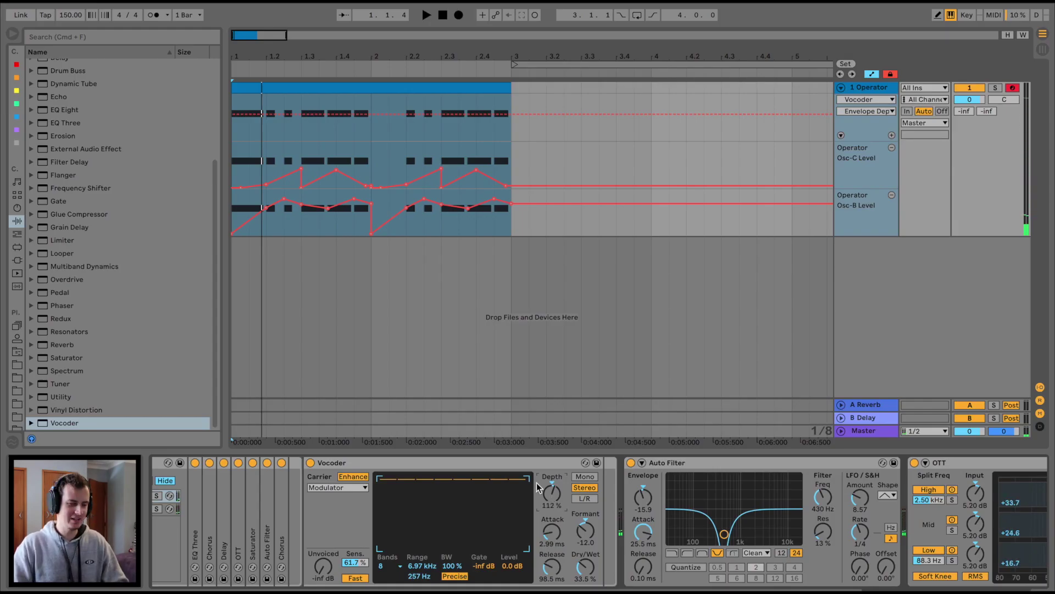
Insert Erosion after the Vocoder and set it to Wide Noise at 6.04 kHz with an amount of 65.7.
scroll(103, 307, up, 4)
drag(66, 247, 762, 475)
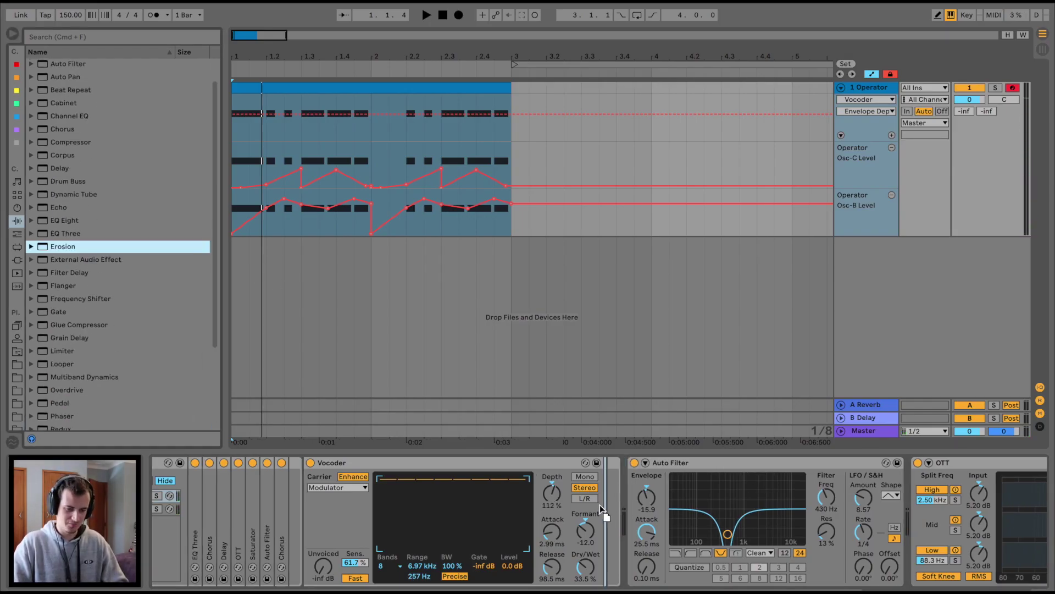
drag(599, 509, 600, 505)
drag(677, 533, 688, 476)
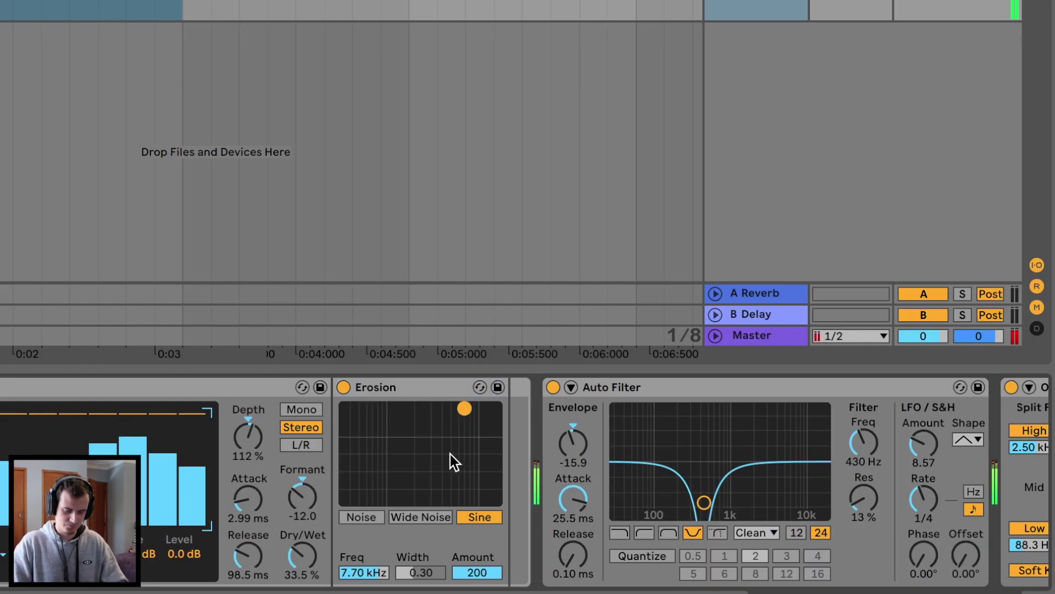
click(663, 546)
drag(464, 408, 456, 446)
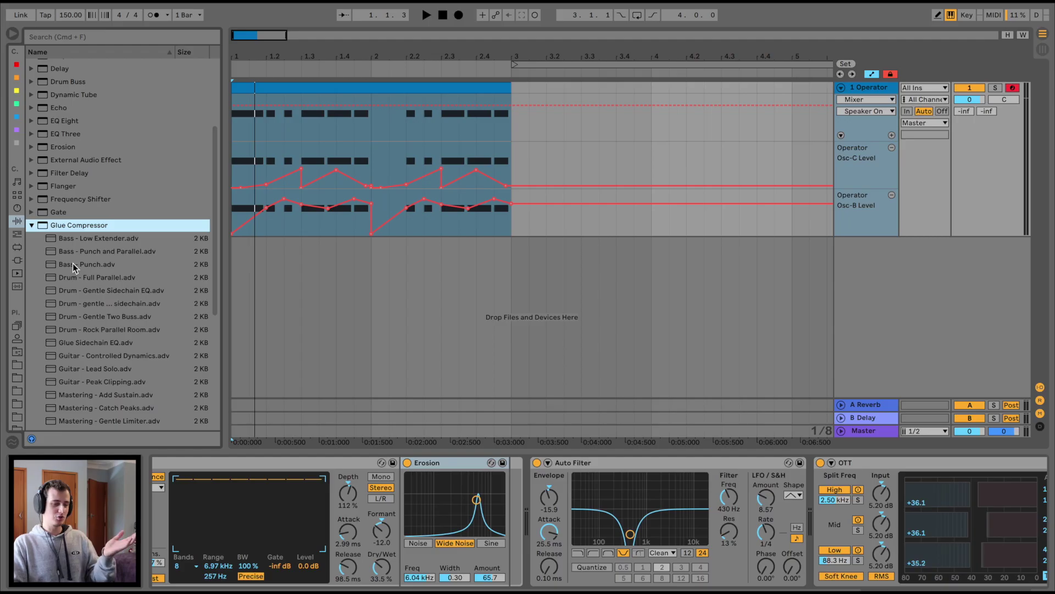
Insert the Glue Compressor's Bass - Punch preset after Erosion, and raise the Saturator's color base to 3.43.
drag(72, 263, 509, 500)
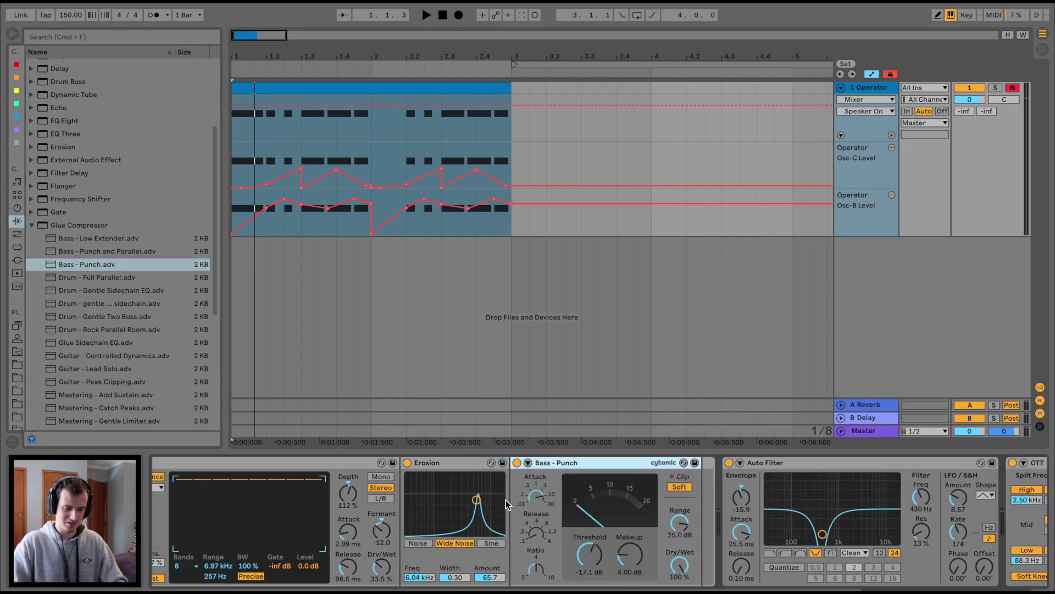
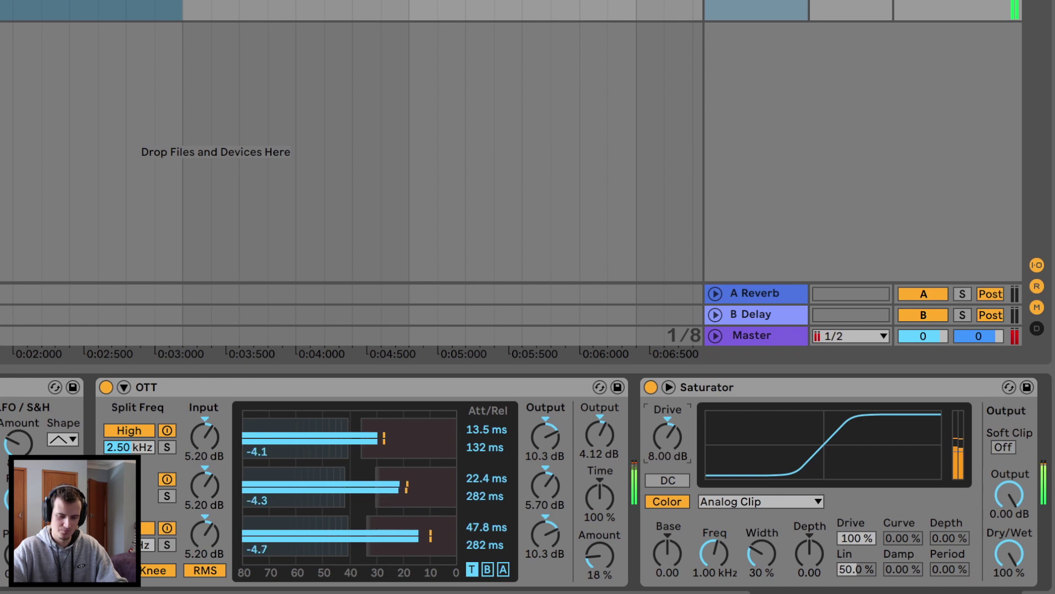
drag(667, 552, 667, 536)
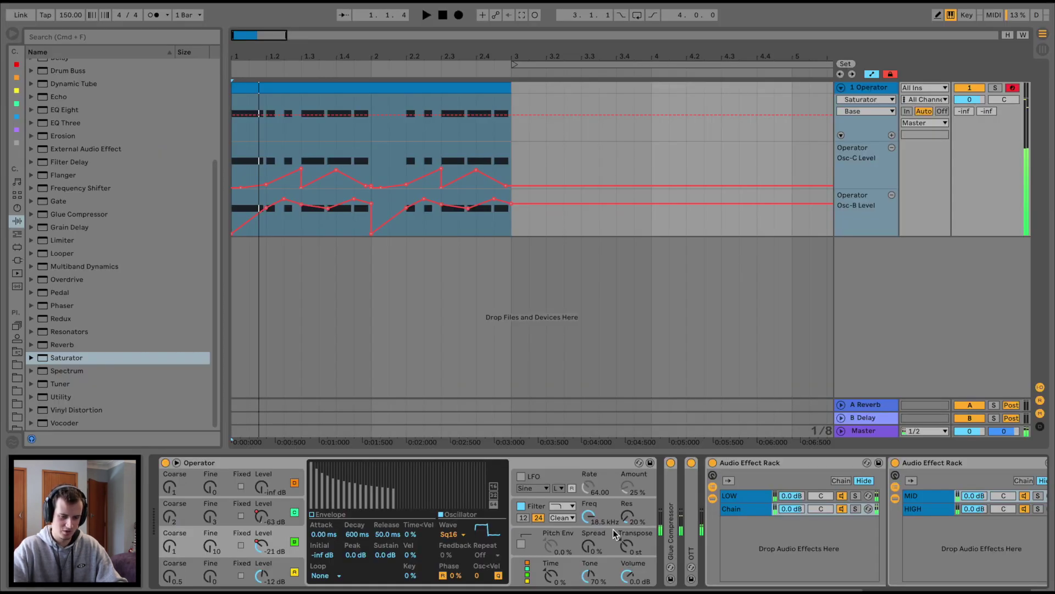
Enable Glide in Operator's pitch settings and limit the synth to 1 voice.
click(226, 503)
click(544, 558)
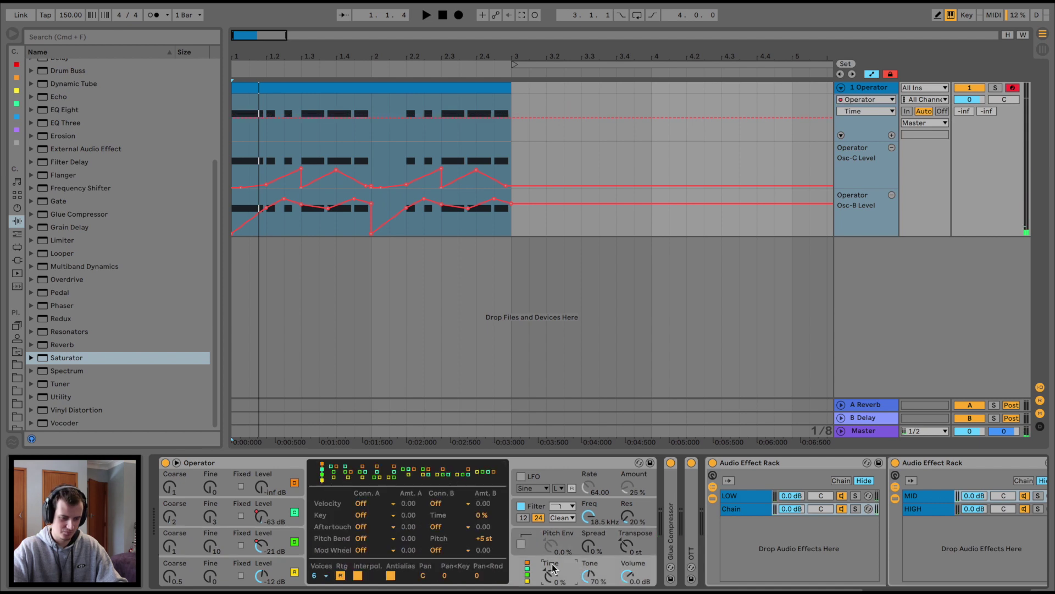
click(533, 534)
click(443, 575)
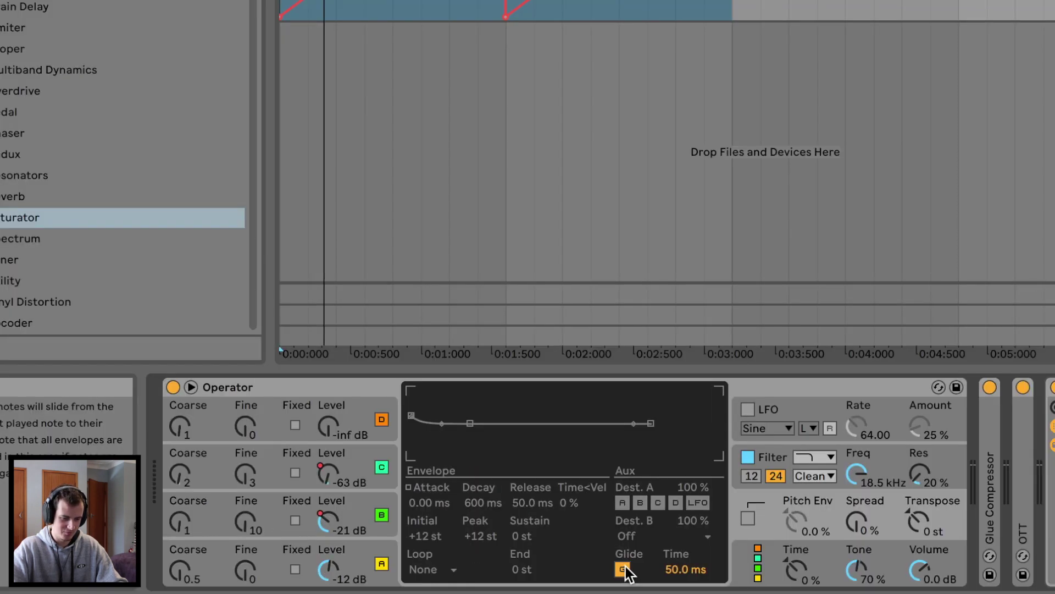
click(779, 569)
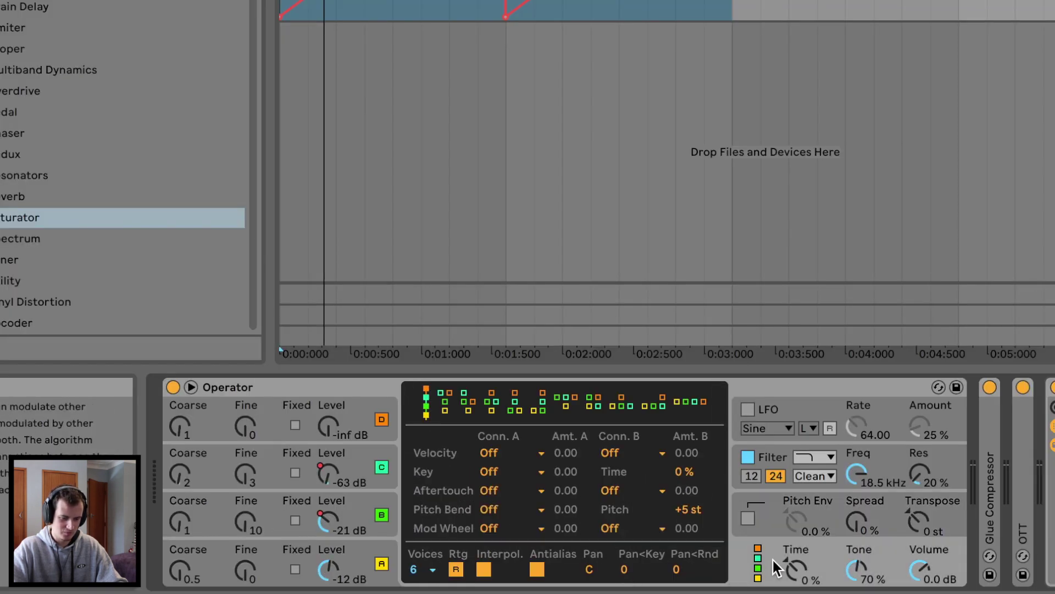
click(420, 569)
click(423, 586)
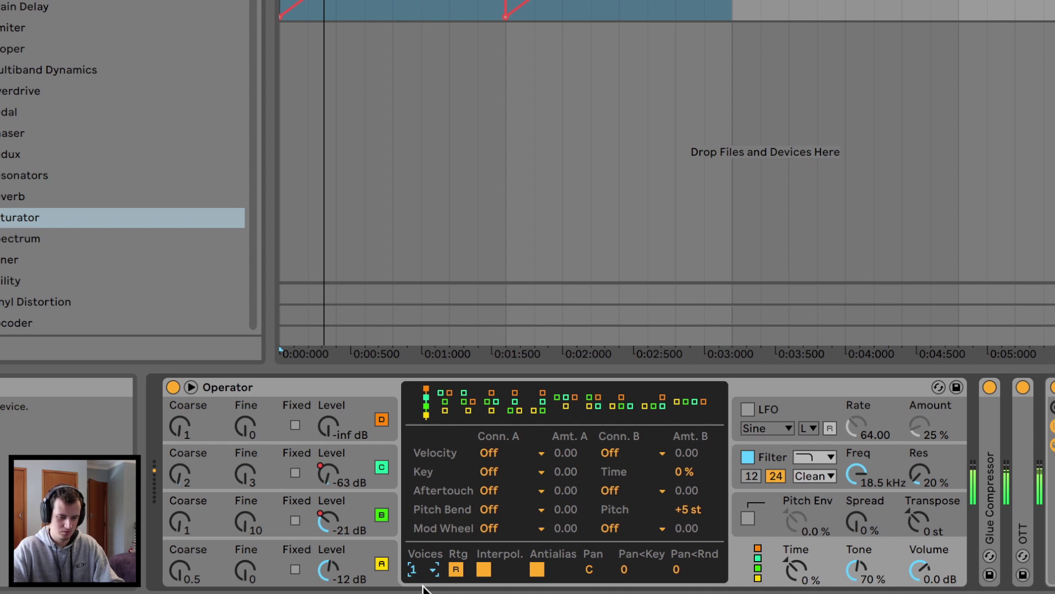
Set Operator's glide time to 288 ms and adjust the fine tuning of oscillator B.
click(777, 528)
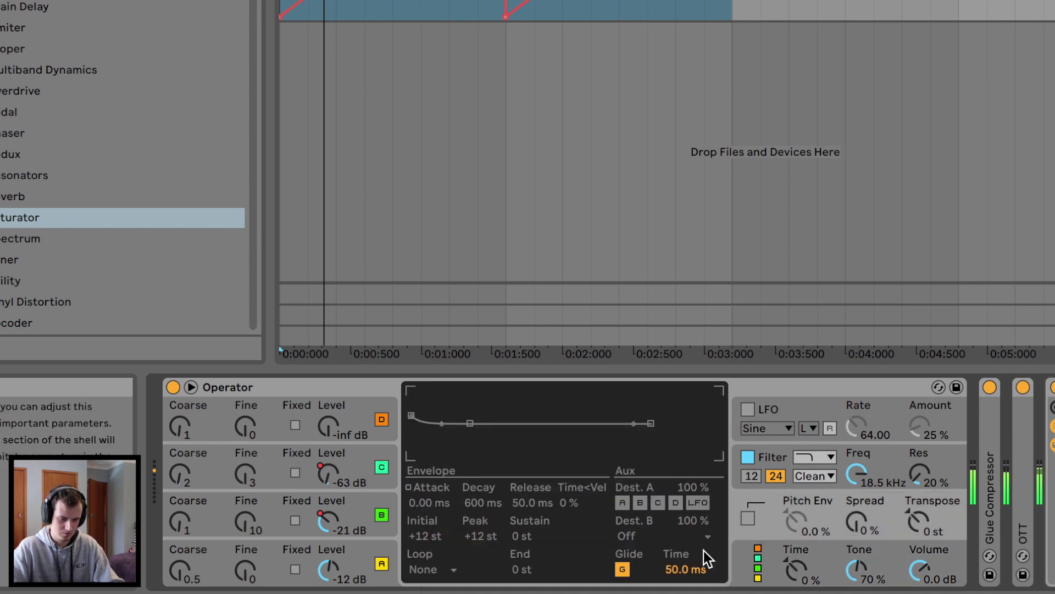
drag(704, 551, 704, 555)
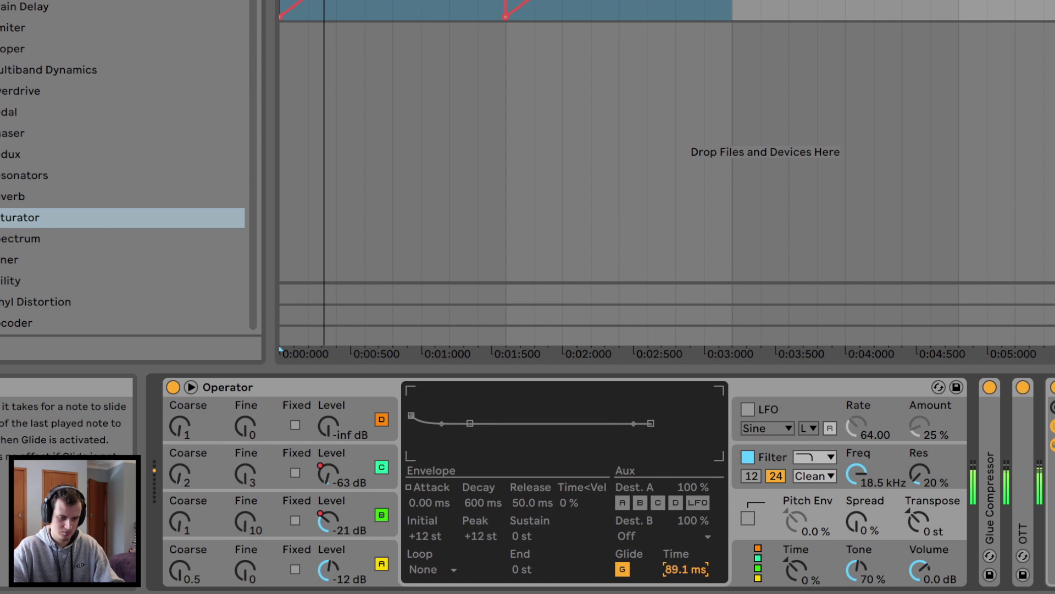
drag(684, 572, 685, 555)
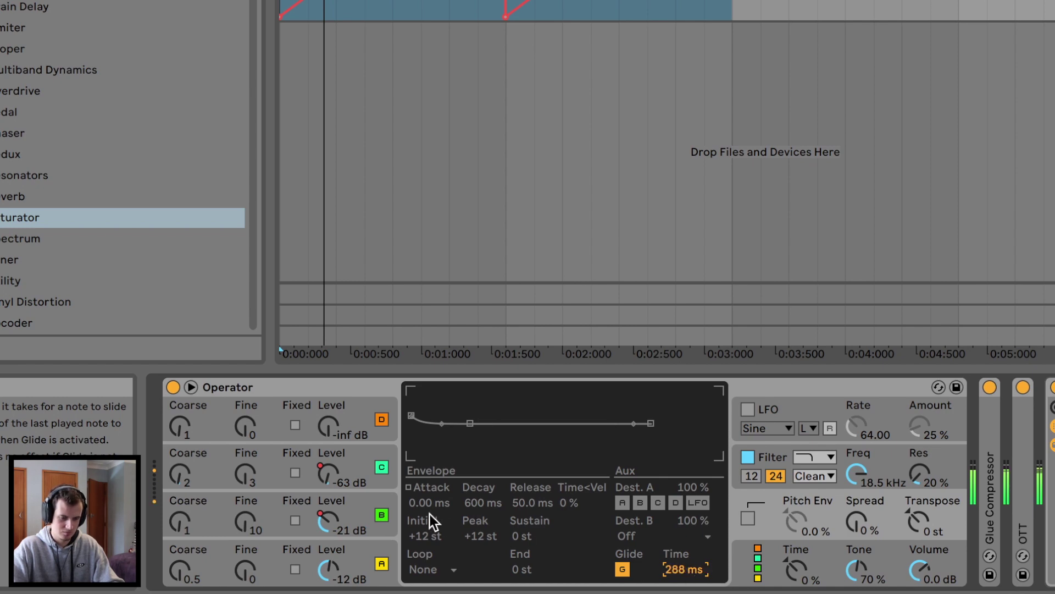
click(262, 520)
drag(256, 519, 255, 502)
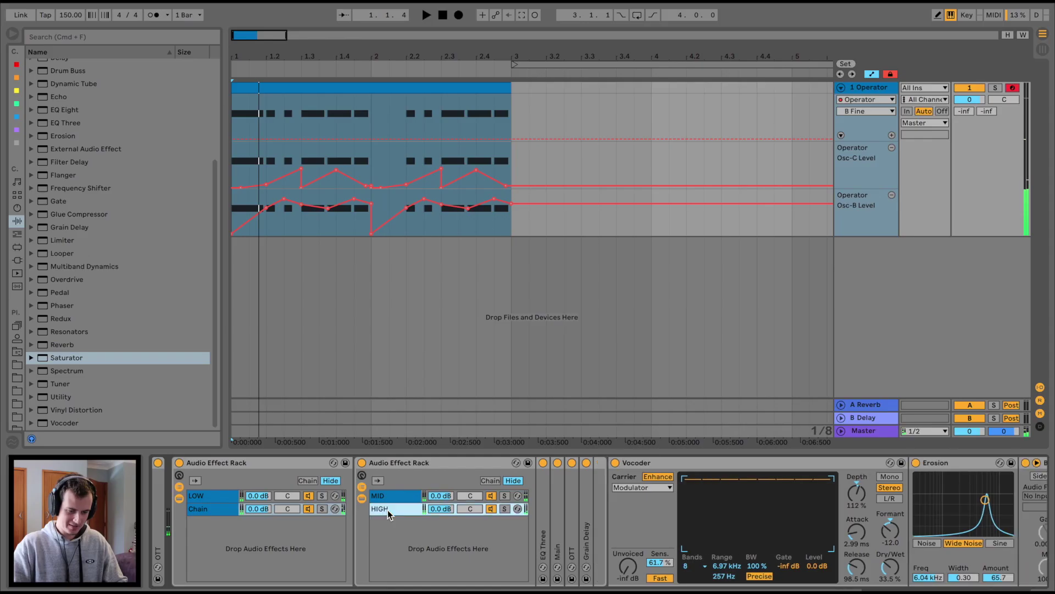
Listen to the loop with the HIGH chain's Grain Delay bypassed, and rename the grouped chain MID and HIGH.
double_click(582, 522)
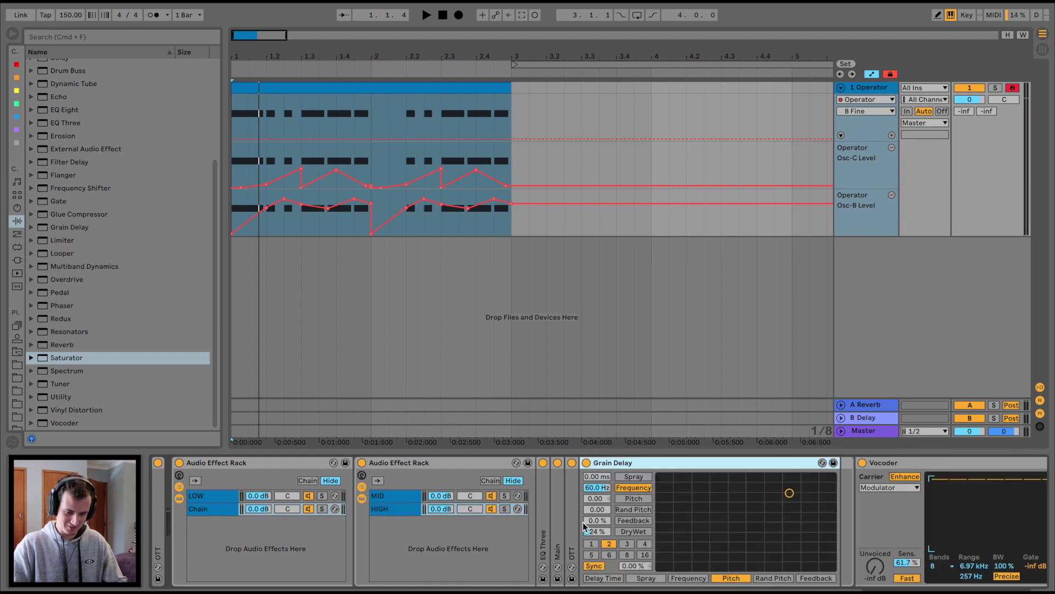
click(586, 463)
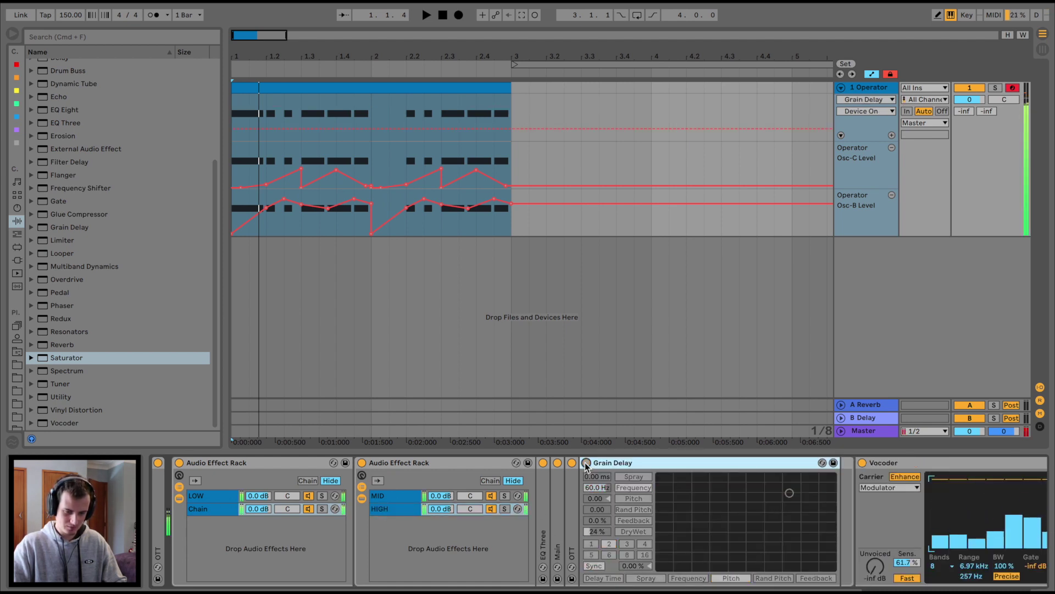
click(396, 498)
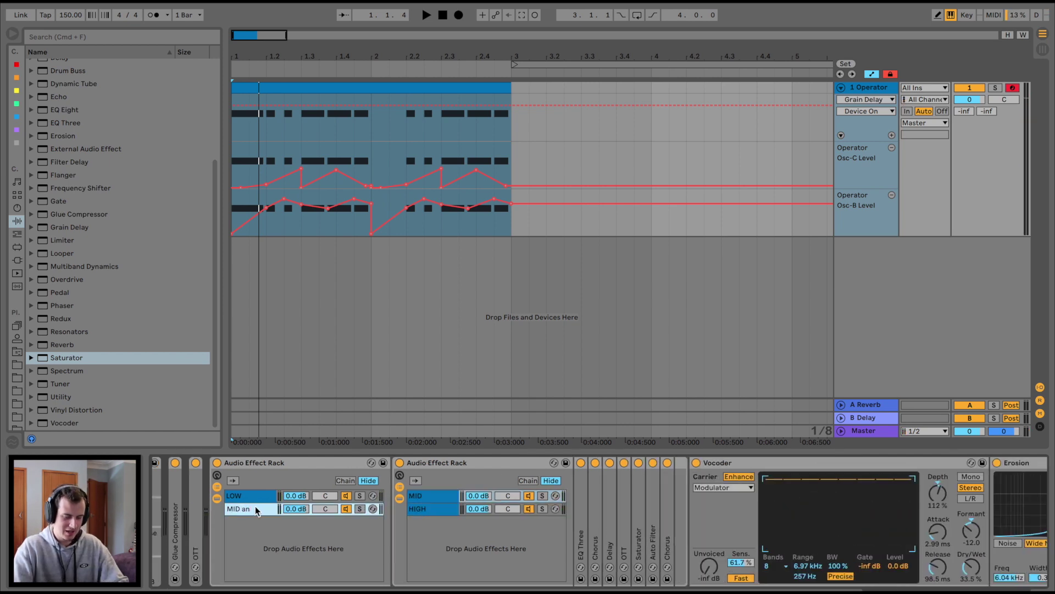
text(and HIGH)
Solo the HIGH chain inside the soloed MID and HIGH chain and check what its Grain Delay contributes.
click(542, 509)
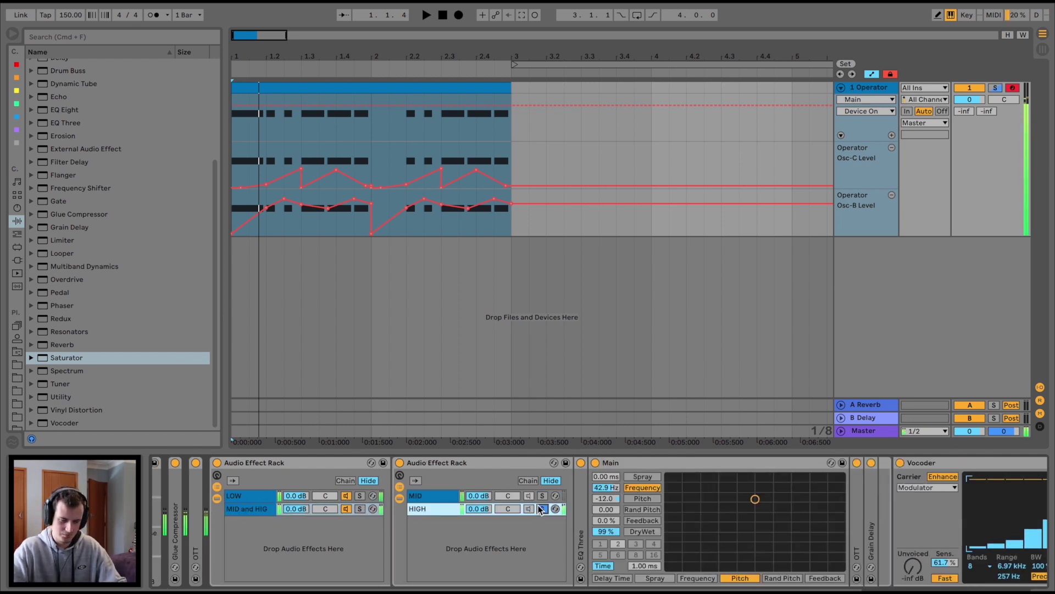
click(360, 509)
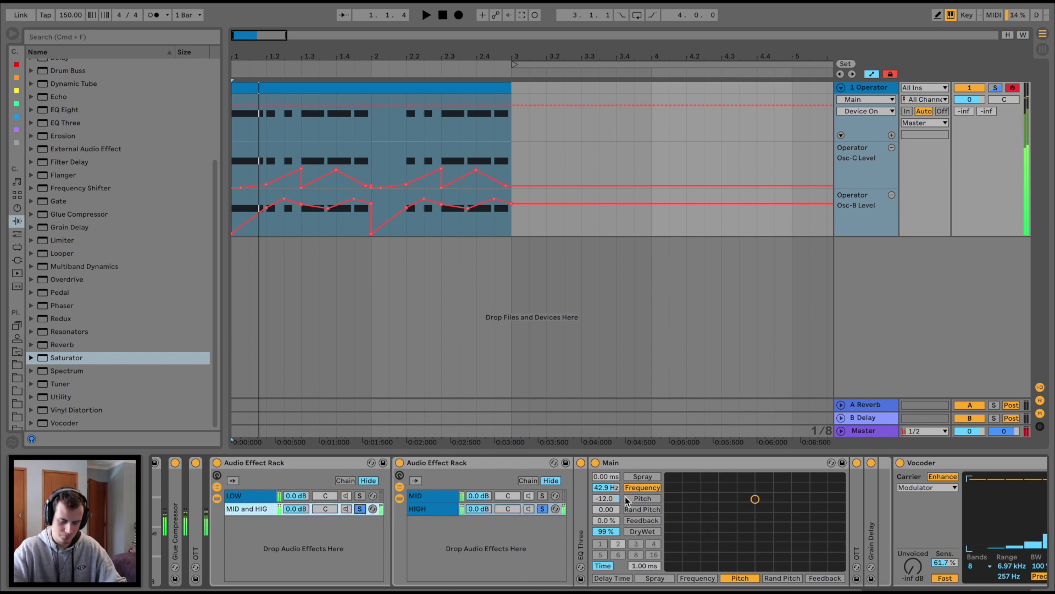
click(871, 463)
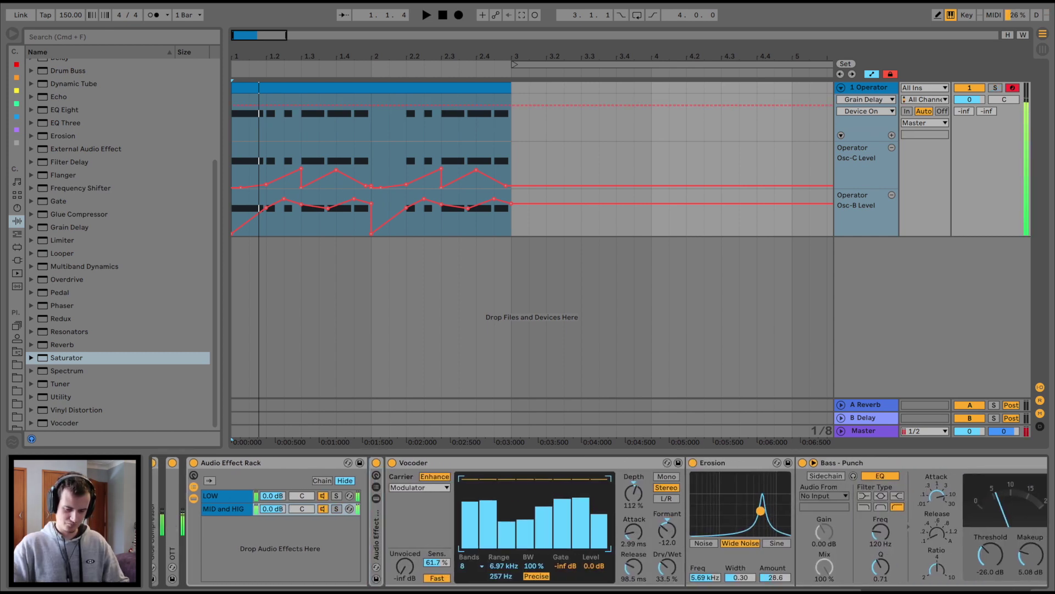
Set Erosion's frequency to 5.52 kHz and its amount to 80.4.
mouse_move(761, 483)
mouse_down()
mouse_move(745, 477)
mouse_move(759, 491)
mouse_up()
scroll(368, 470, right, 10)
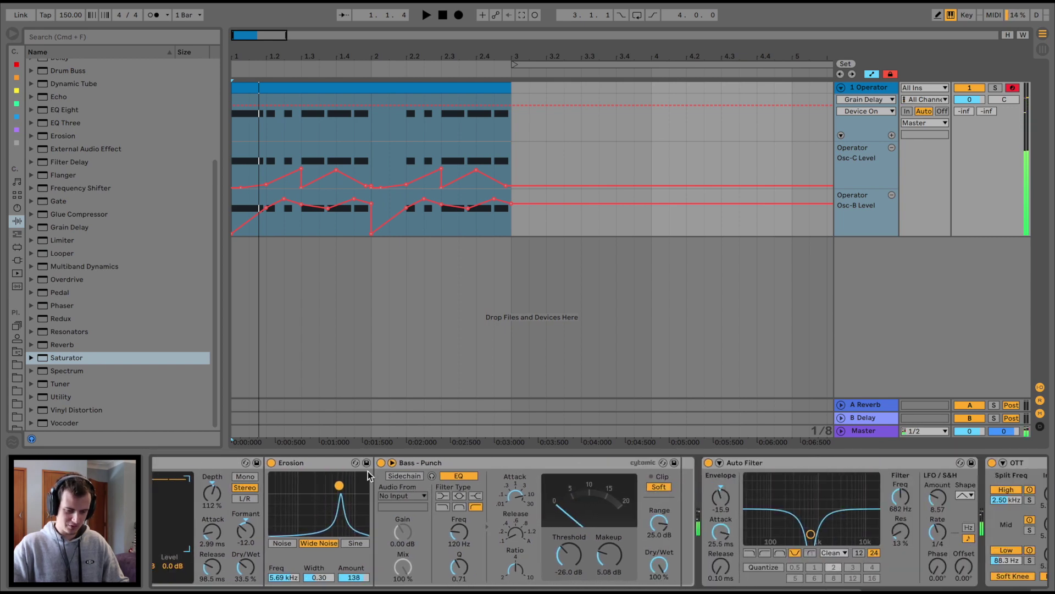
Deactivate the low band of the OTT after the Auto Filter and set the OTT amount to 38 %.
scroll(375, 504, right, 10)
click(830, 567)
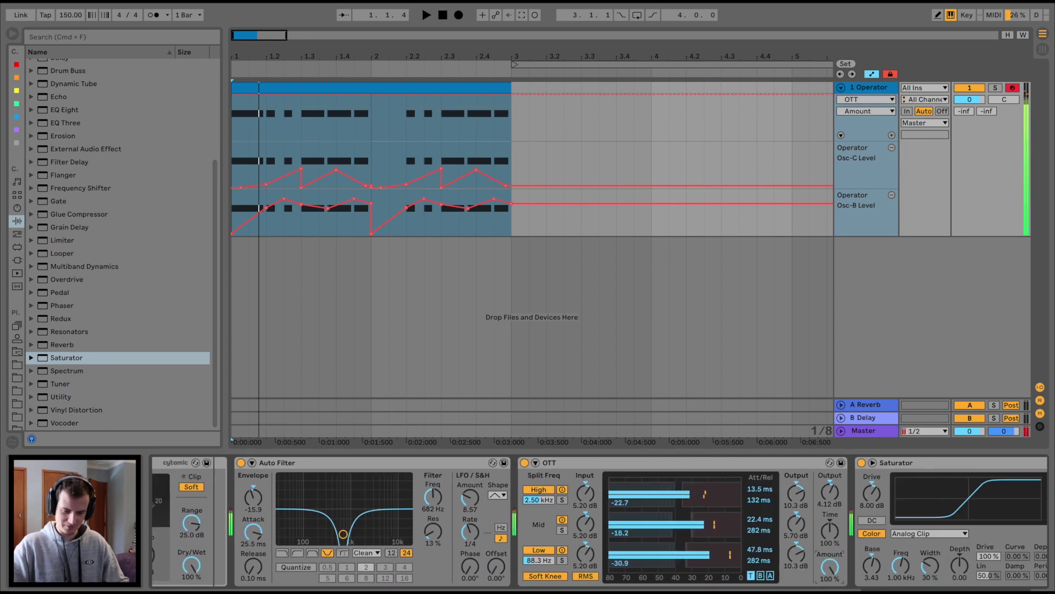
click(562, 551)
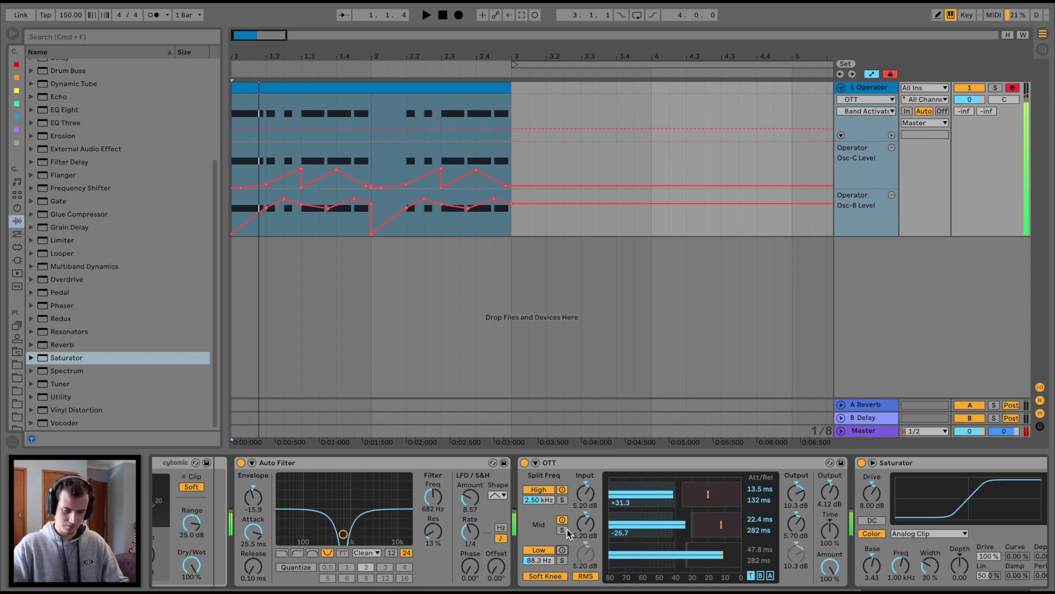
click(562, 520)
click(562, 520)
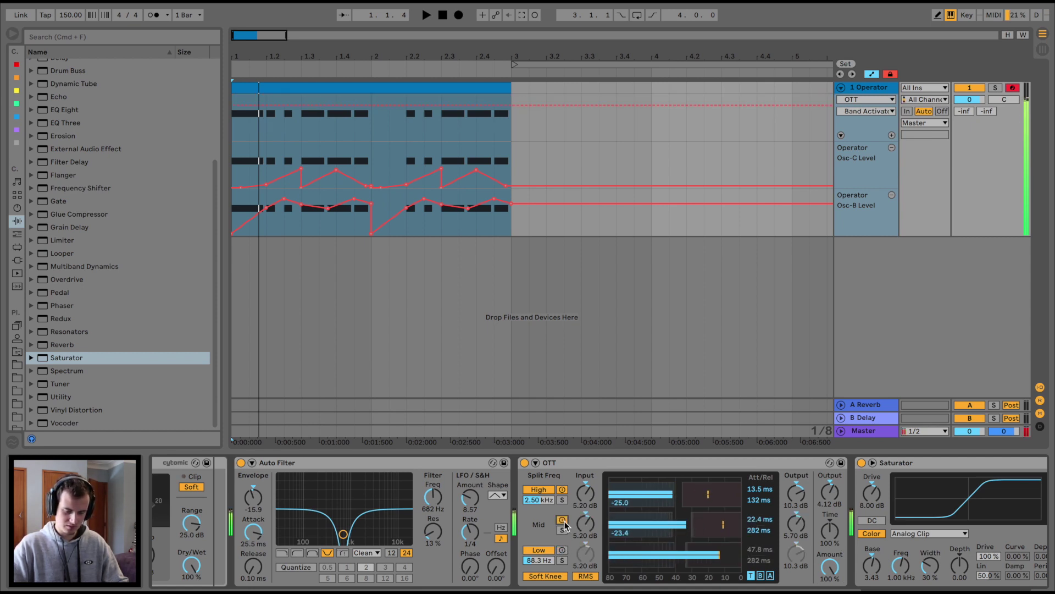
drag(827, 576, 826, 593)
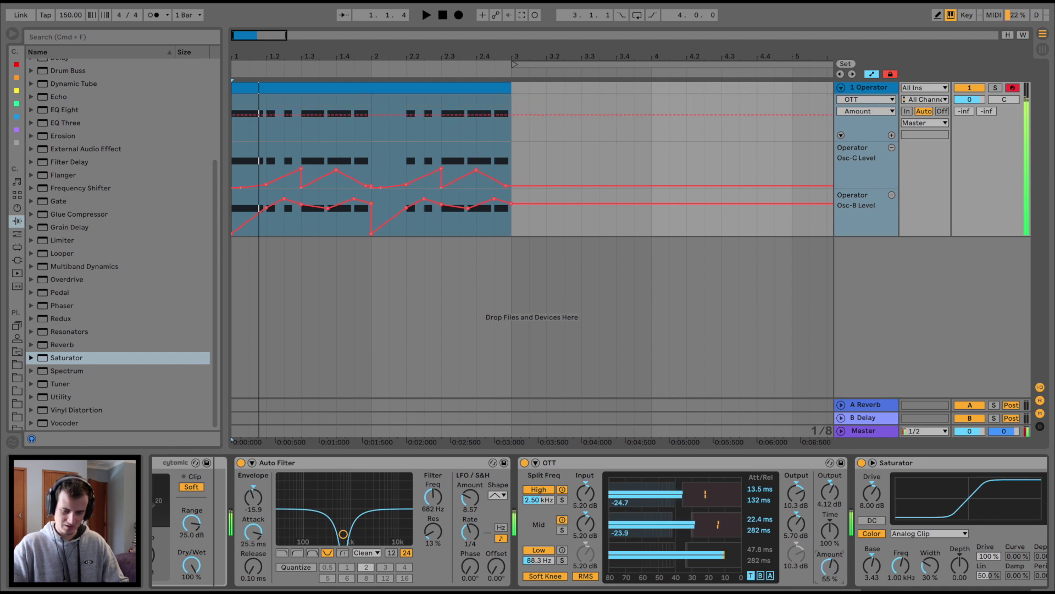
Turn on the Saturator's Soft Clip and lower its drive to about 5.7 dB.
scroll(935, 515, right, 3)
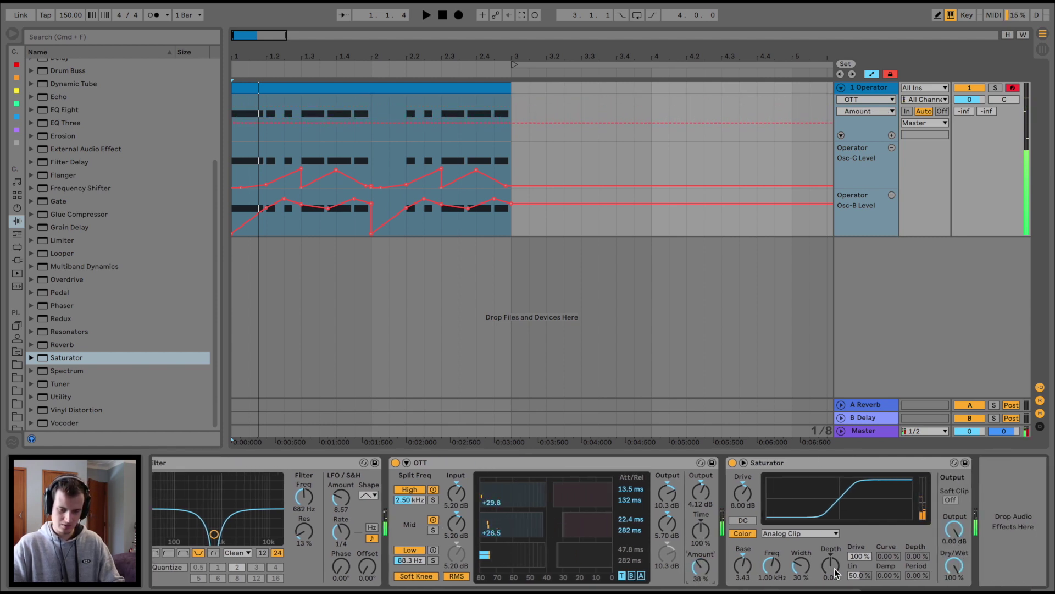
click(953, 500)
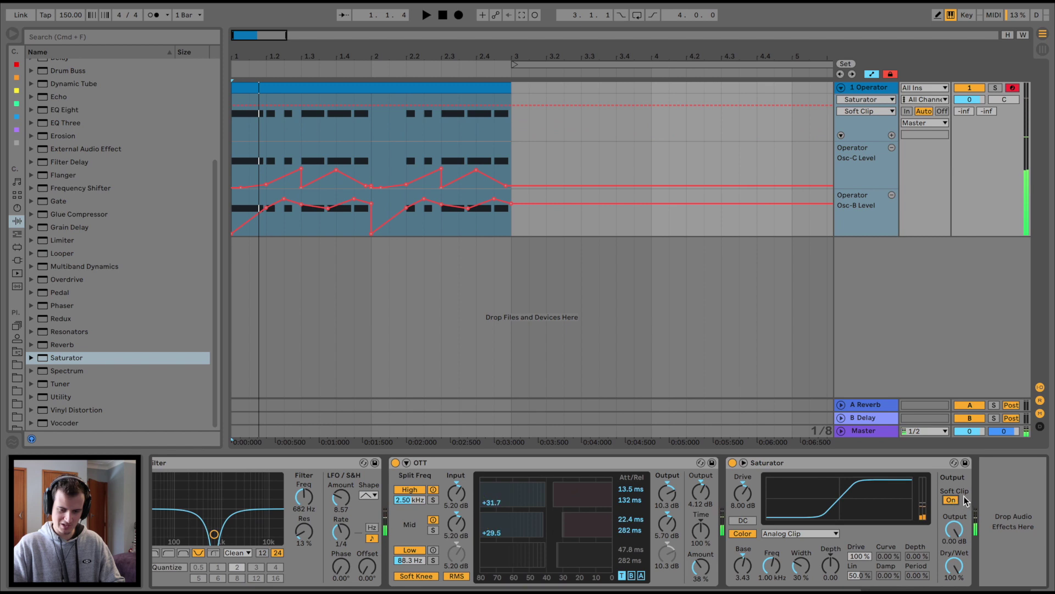
click(747, 510)
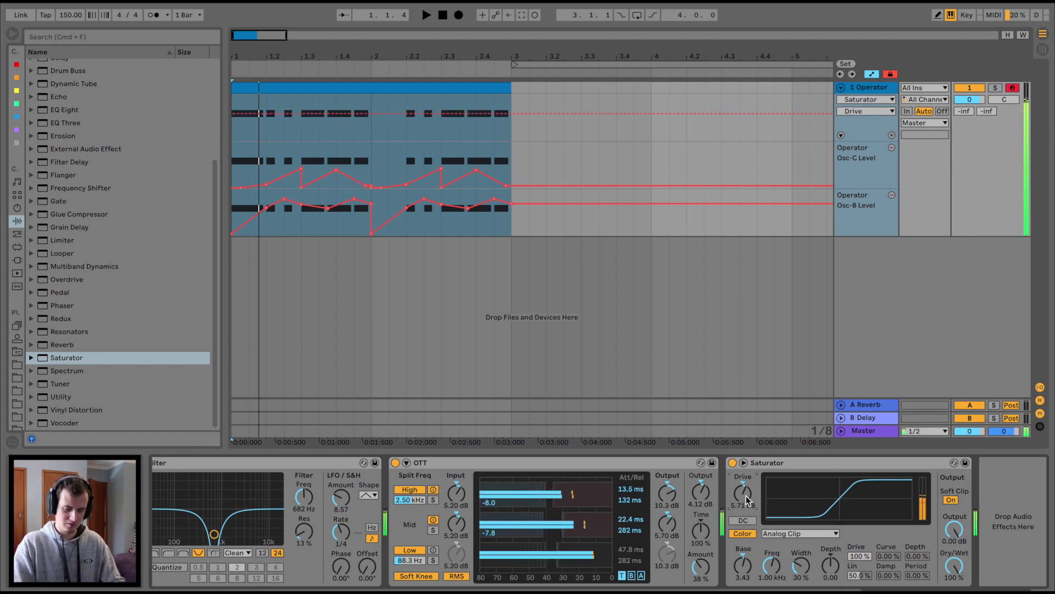
Mute the HIGH chain in the nested rack and bypass the Delay on the MID chain.
scroll(747, 496, left, 8)
click(345, 509)
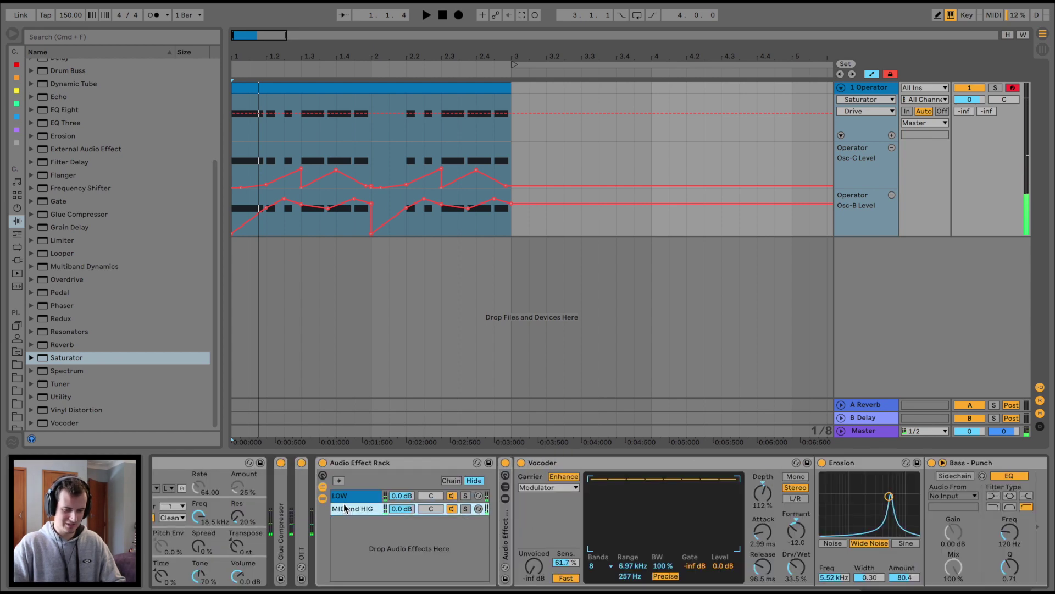
double_click(506, 517)
double_click(391, 489)
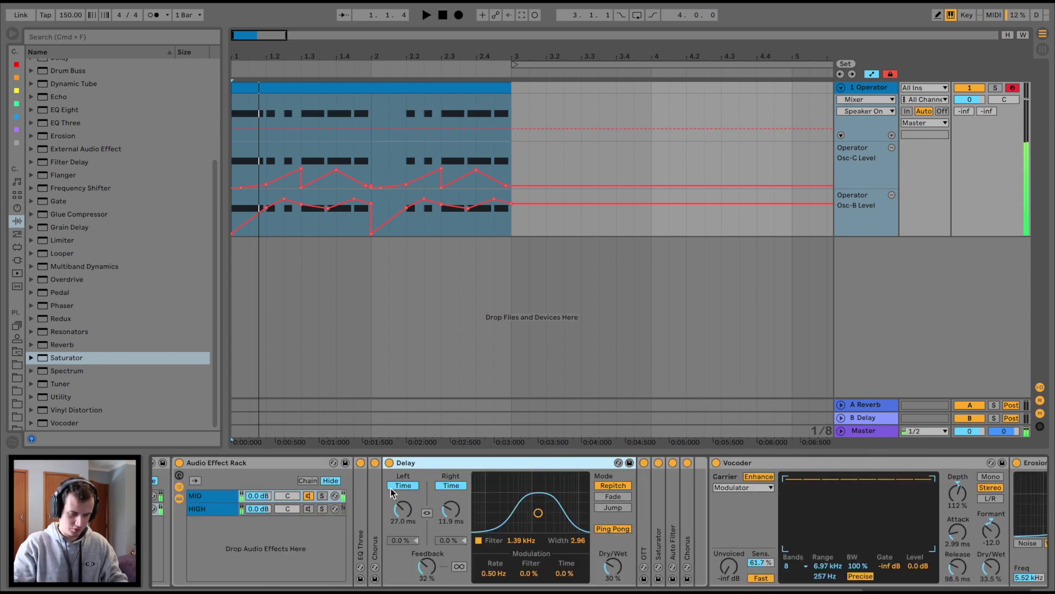
click(390, 463)
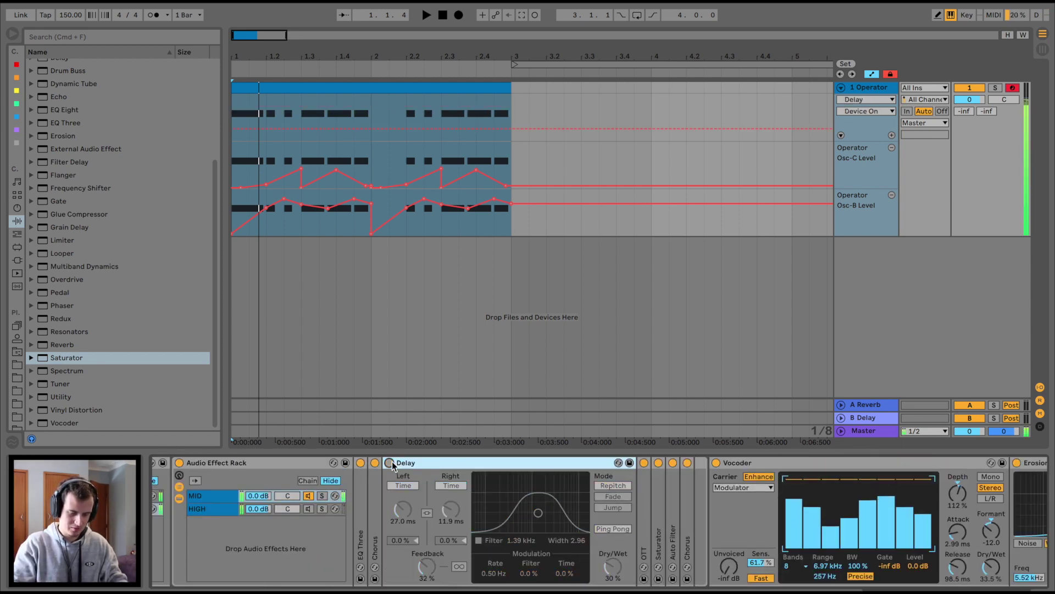
Re-enable the MID chain's Delay and duplicate Erosion, setting the copy to 1.14 kHz with an amount of 90.0.
click(390, 463)
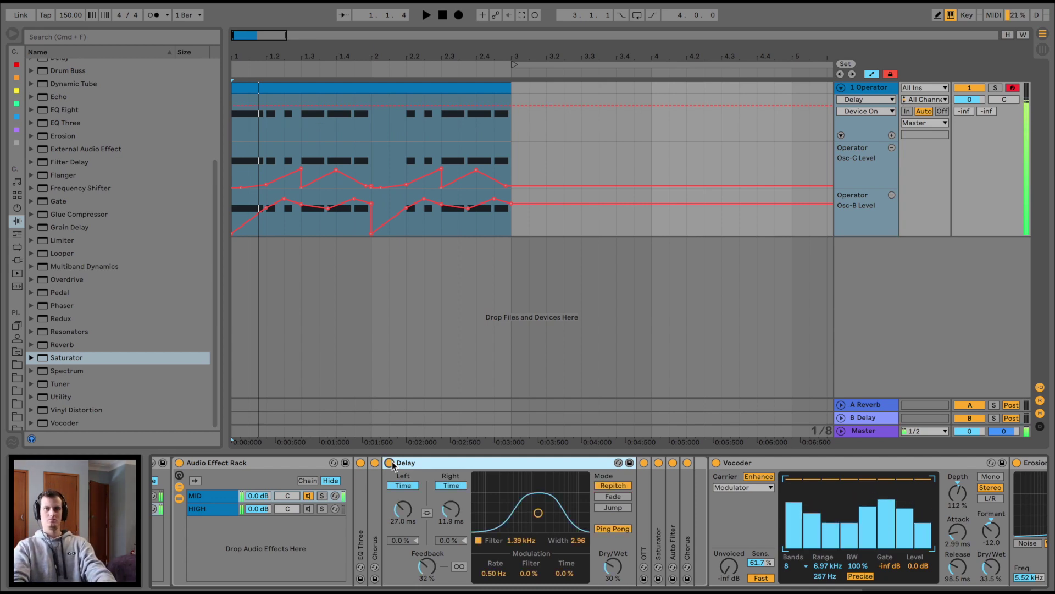
click(390, 463)
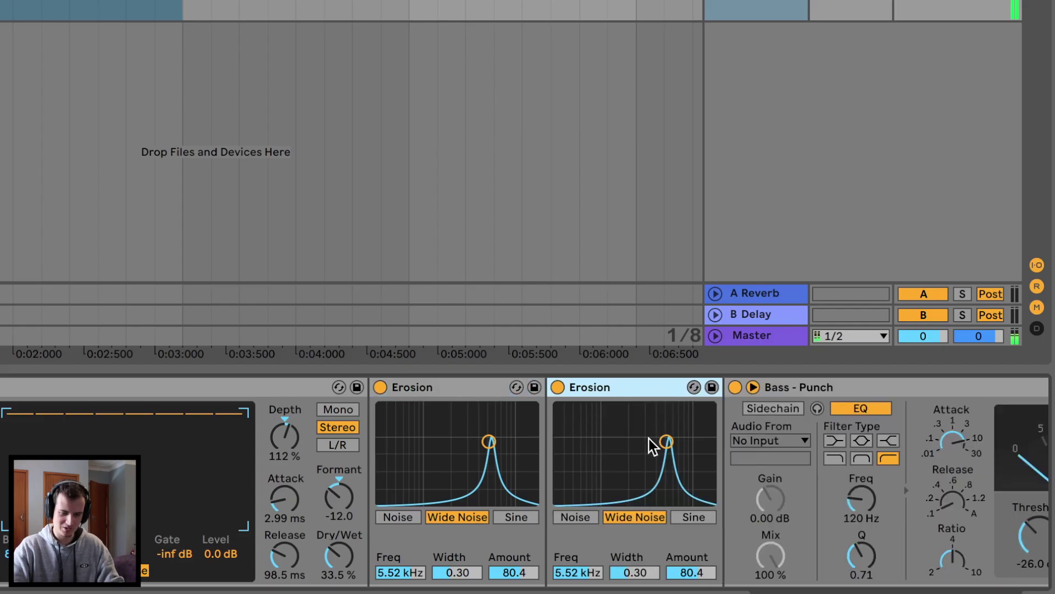
drag(665, 440, 608, 438)
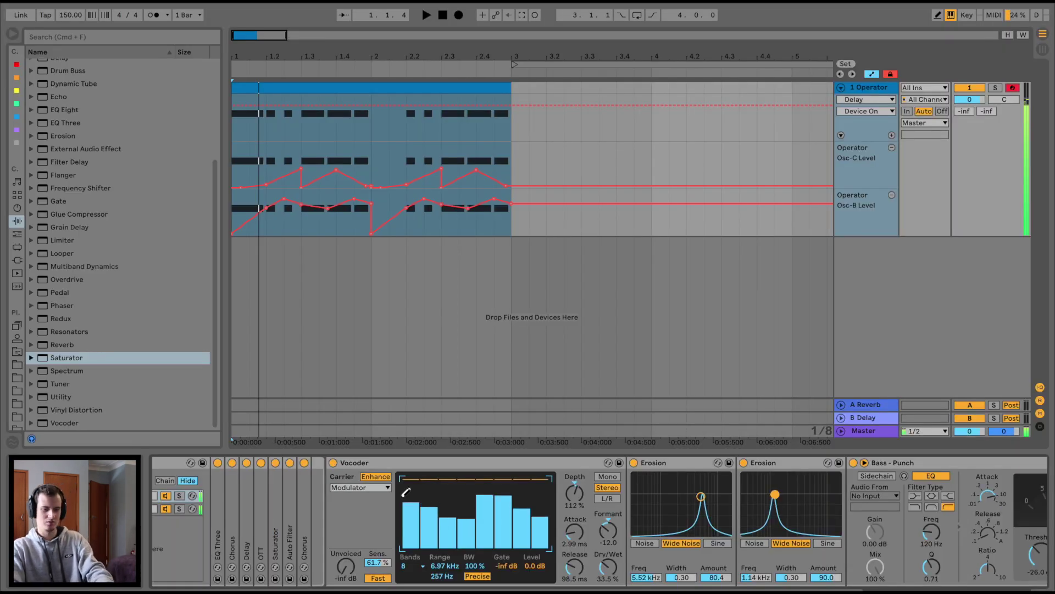
Try an Operator pitch envelope starting at +48 st with 97 % amount and 61 % decay slope, auditioning with the effect rack bypassed.
scroll(13, 434, left, 10)
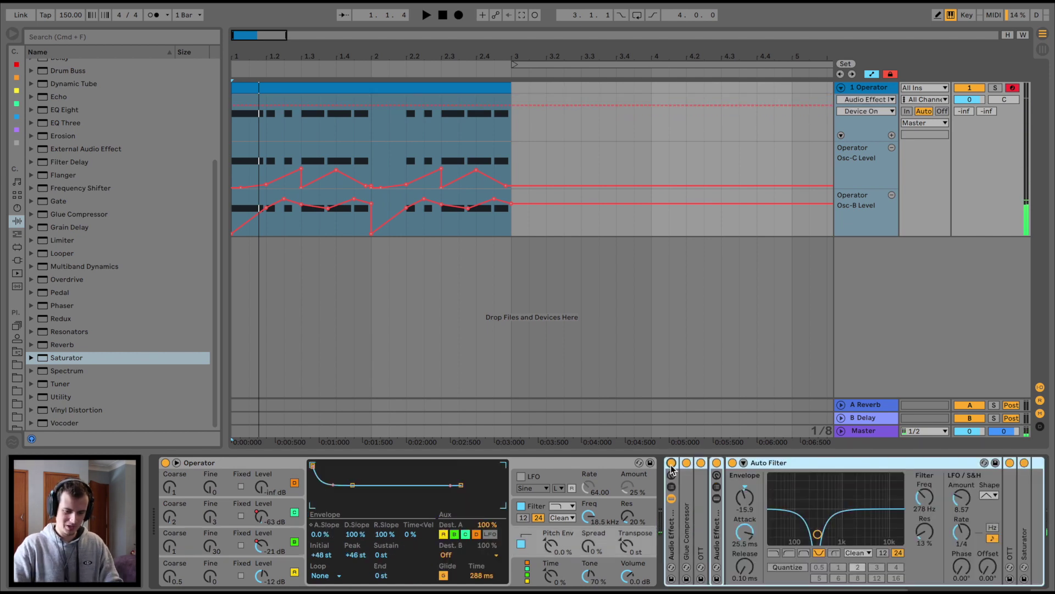
click(548, 546)
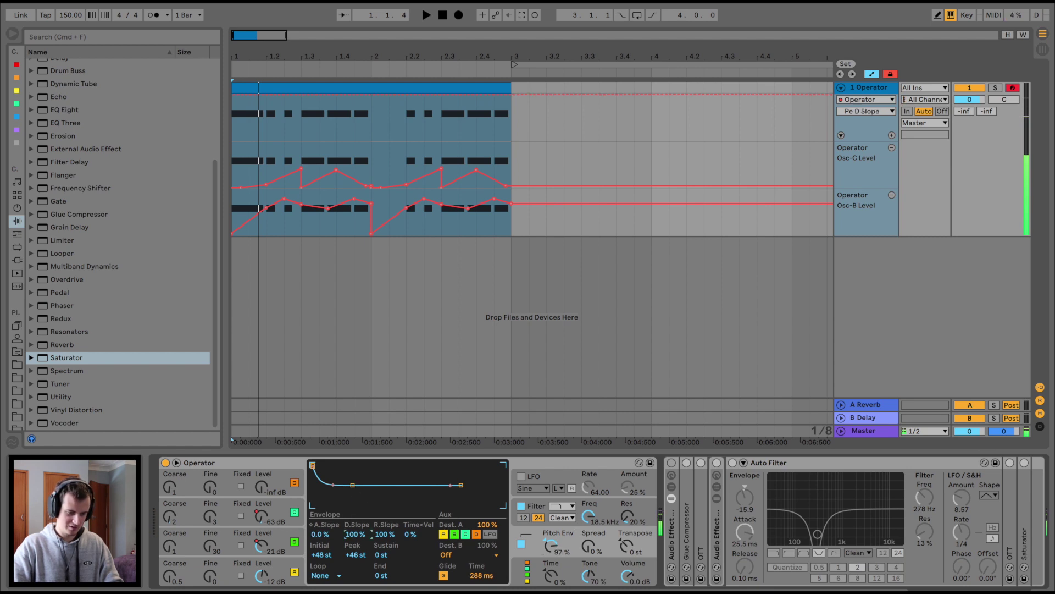
drag(355, 534, 355, 555)
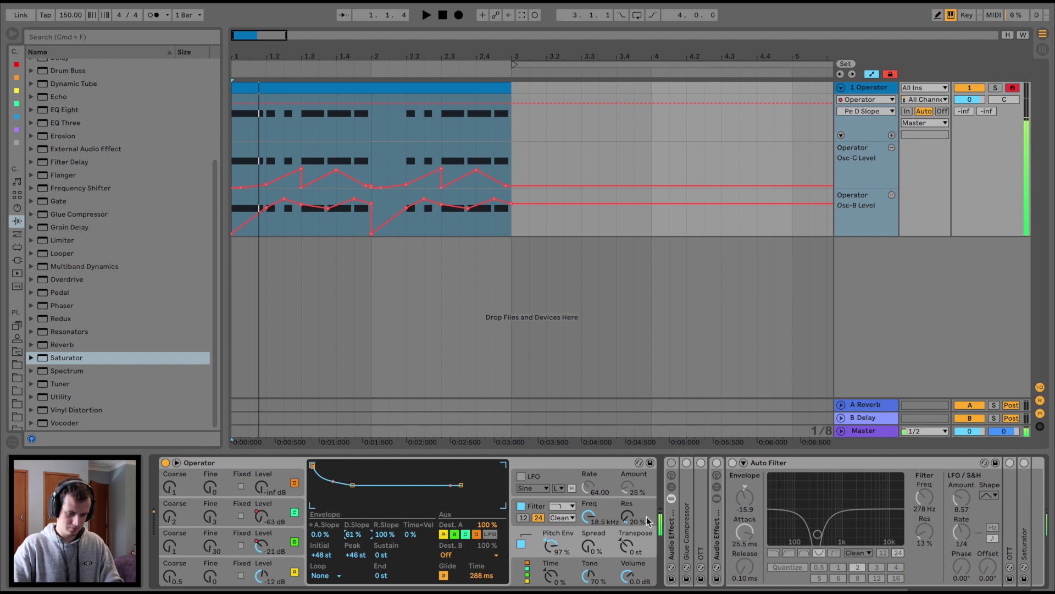
click(672, 465)
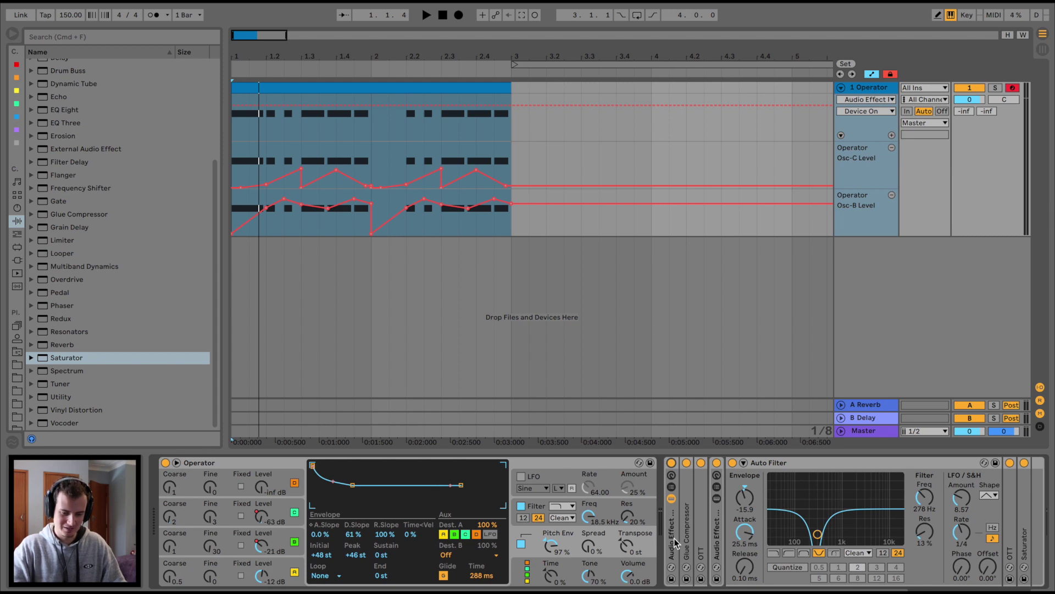
key(a)
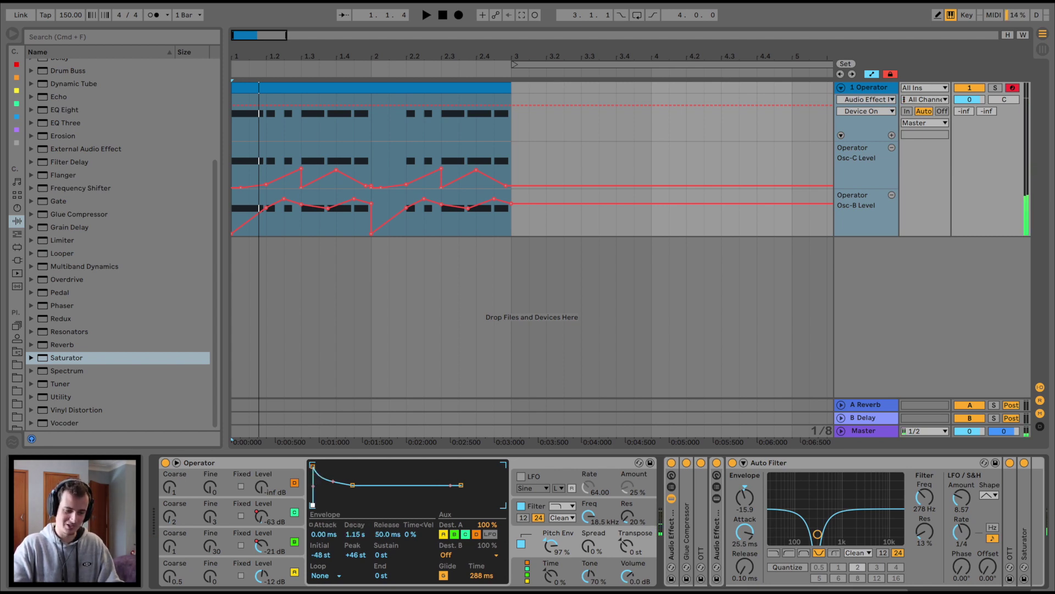
Start Operator's pitch envelope at -48 st and set the Pitch Env amount to 17 %.
drag(313, 467, 336, 505)
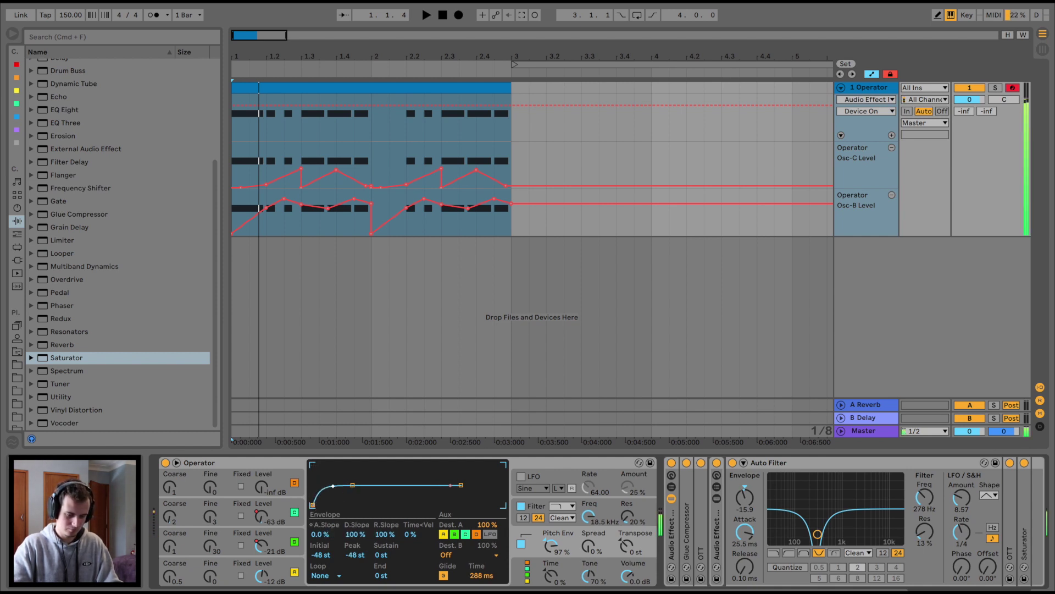
drag(551, 544, 551, 567)
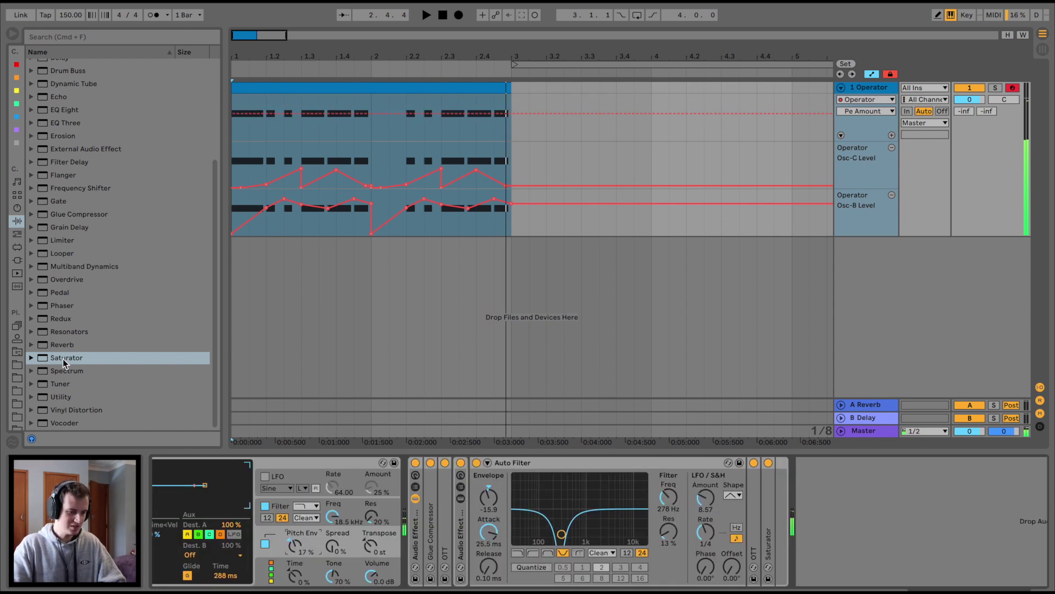
Add a Reverb before the Glue Compressor in the effect rack and lower its dry/wet to about 6.3 %.
drag(60, 345, 427, 535)
key(space)
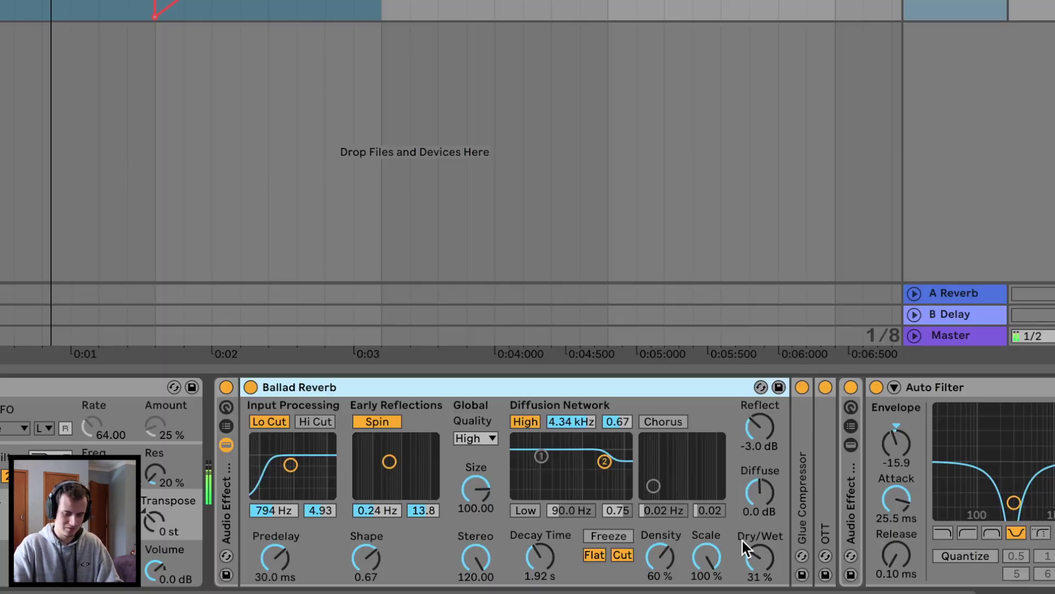
drag(752, 556, 752, 568)
Enable the reverb's Hi Cut and set its input filter to 1.04 kHz, predelay to 0.50 ms and decay time to 275 ms.
drag(540, 557, 540, 584)
mouse_move(296, 465)
mouse_down()
mouse_move(319, 474)
mouse_move(294, 482)
mouse_up()
click(315, 423)
drag(276, 557, 278, 575)
drag(541, 556, 540, 566)
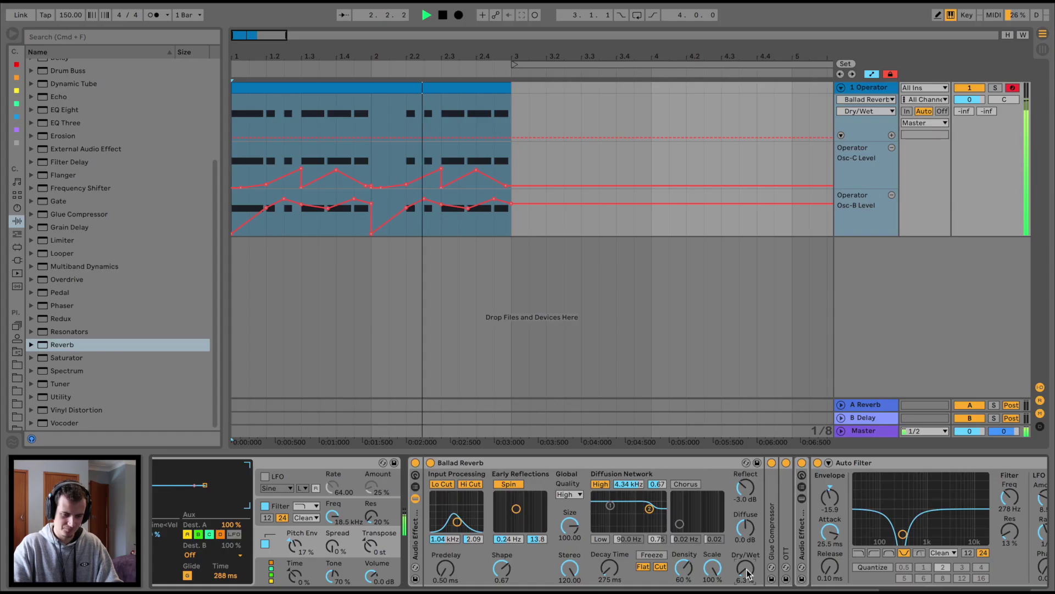
Bypass the Grain Delay on the HIGH chain and the Delay on the MID chain of the nested rack.
scroll(704, 551, right, 3)
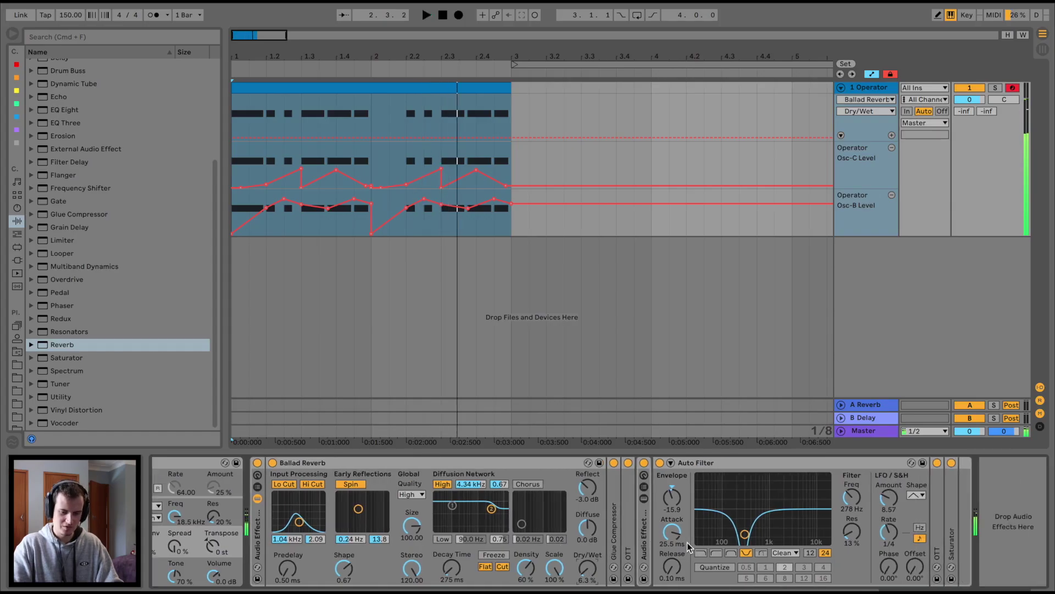
double_click(641, 531)
click(694, 463)
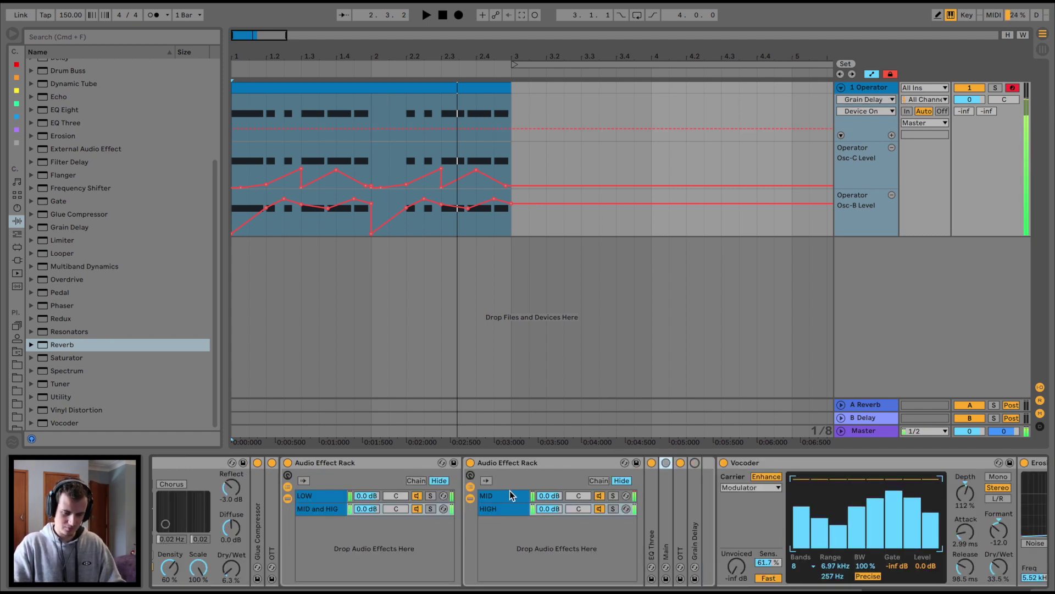
click(509, 494)
click(681, 463)
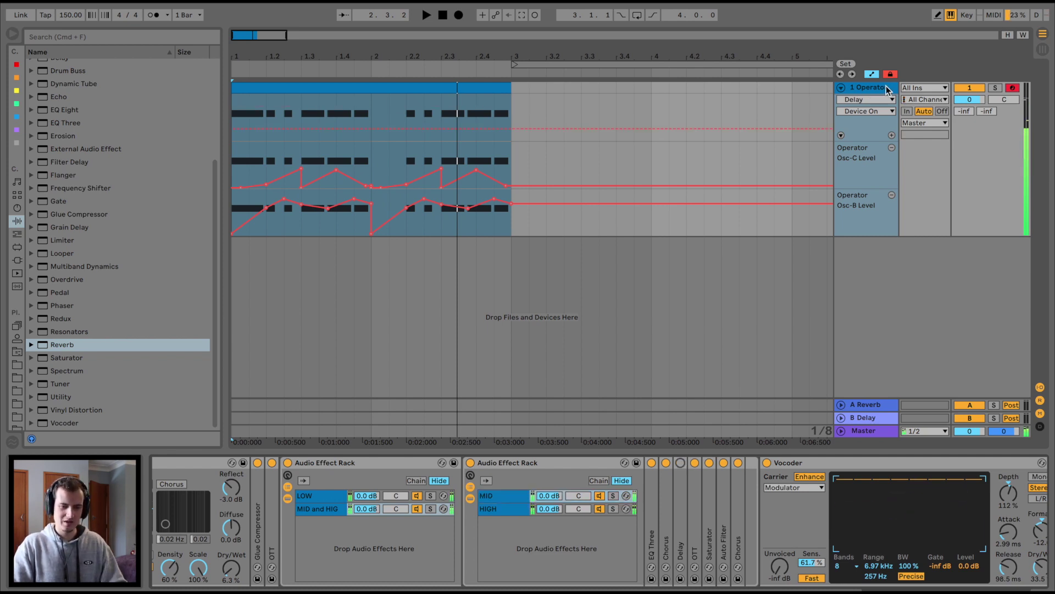
Create a second MIDI track with Analog, copy the Operator clip onto it, and solo the track for playback.
key(super+shift+t)
click(17, 209)
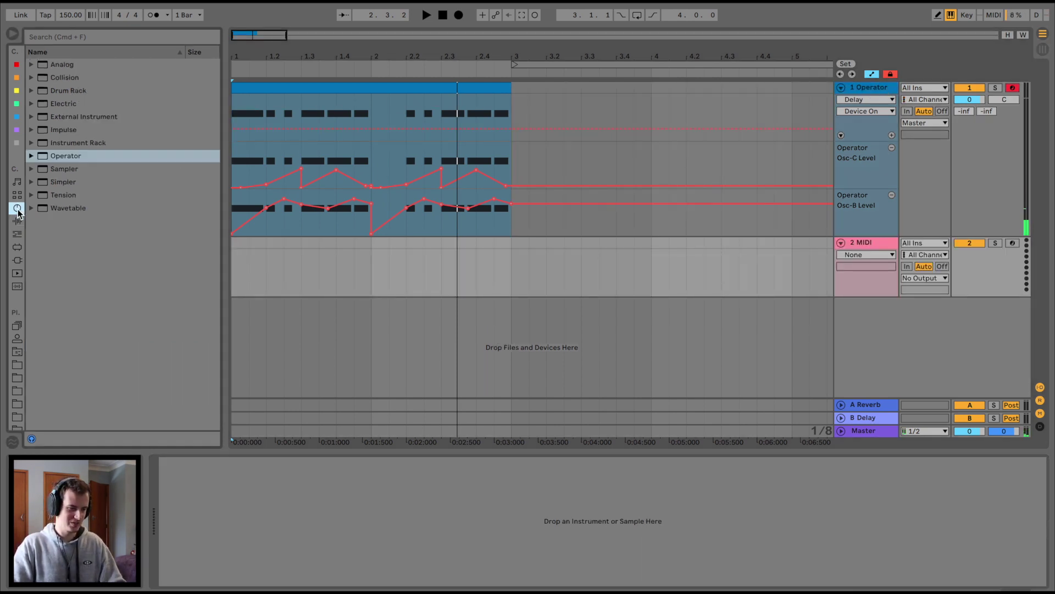
click(63, 64)
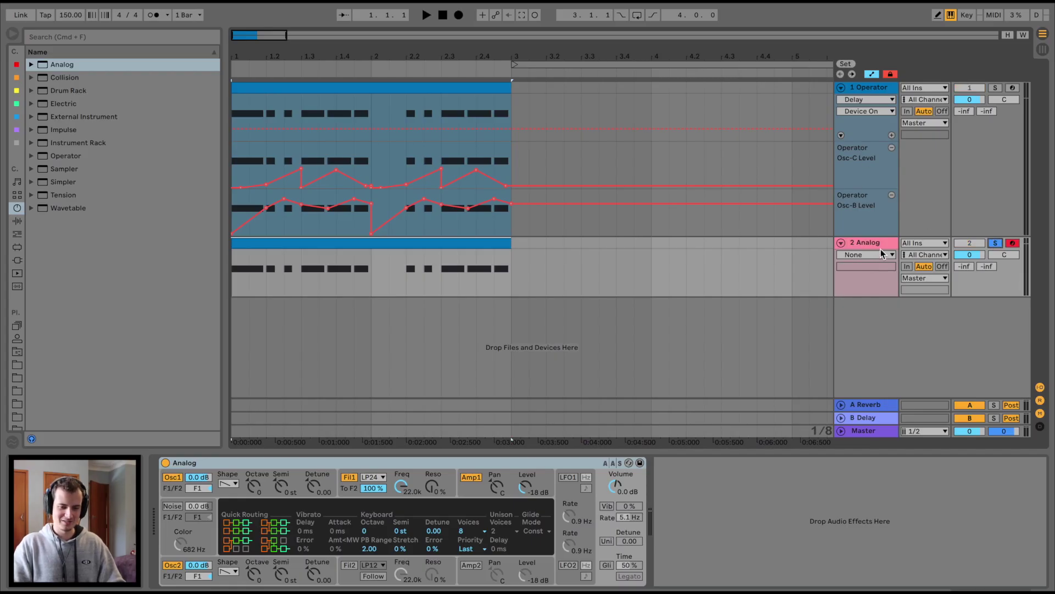
key(space)
click(885, 241)
Set the octave of both Analog oscillators to -1 while auditioning the loop.
click(472, 477)
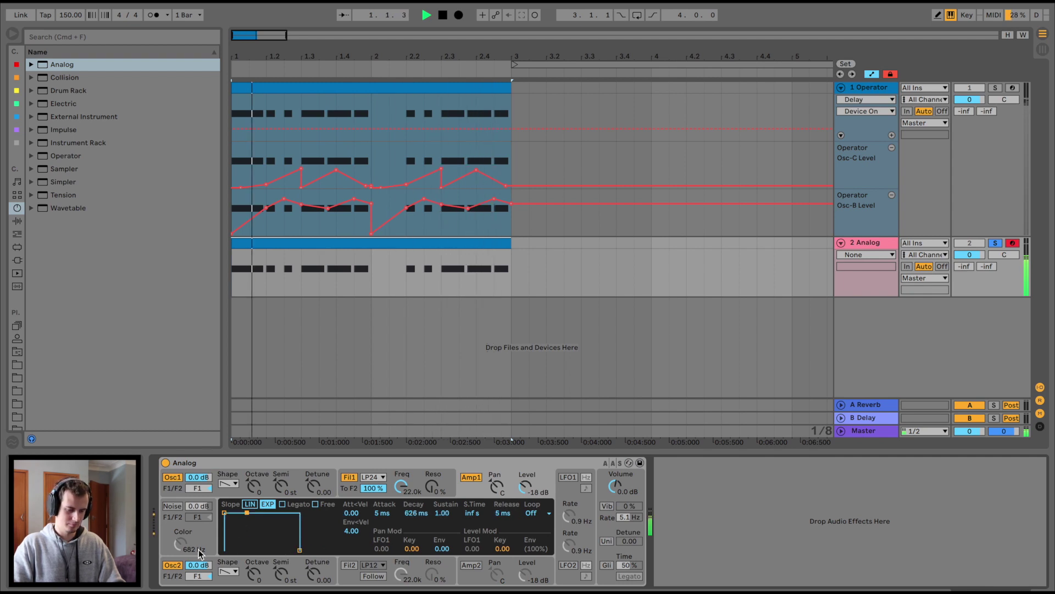
drag(253, 485, 253, 491)
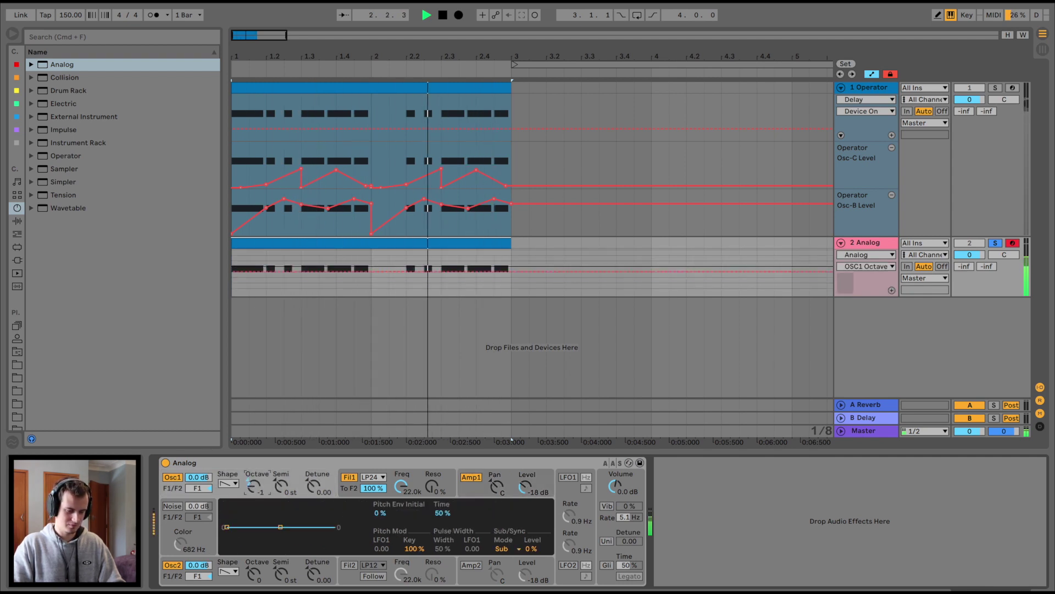
key(space)
drag(253, 573, 254, 580)
key(space)
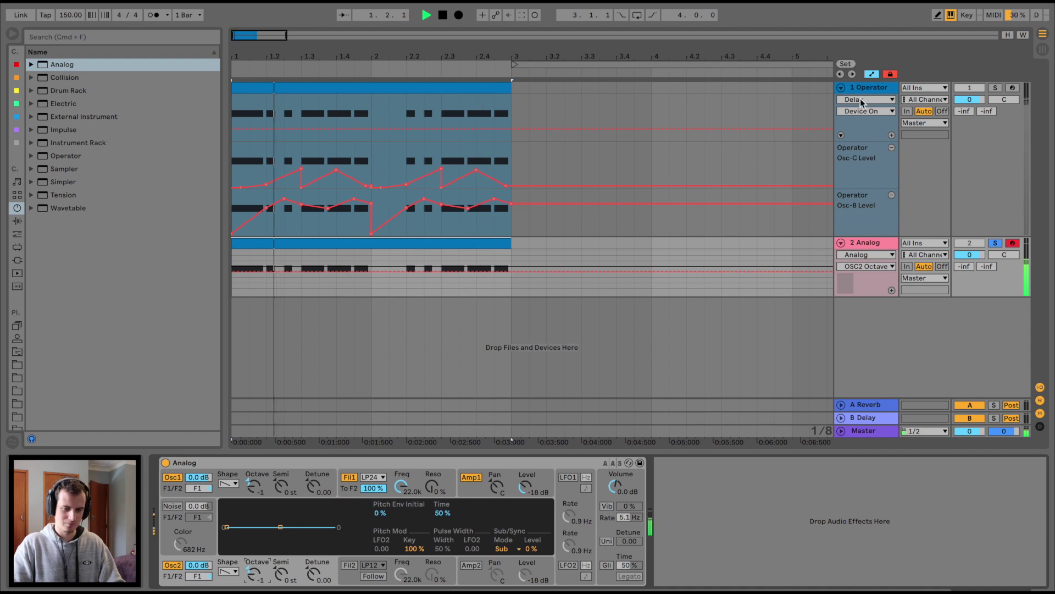
Copy the Operator track's effect rack onto the Analog track and audition the loop through it.
click(871, 90)
key(space)
scroll(289, 498, left, 6)
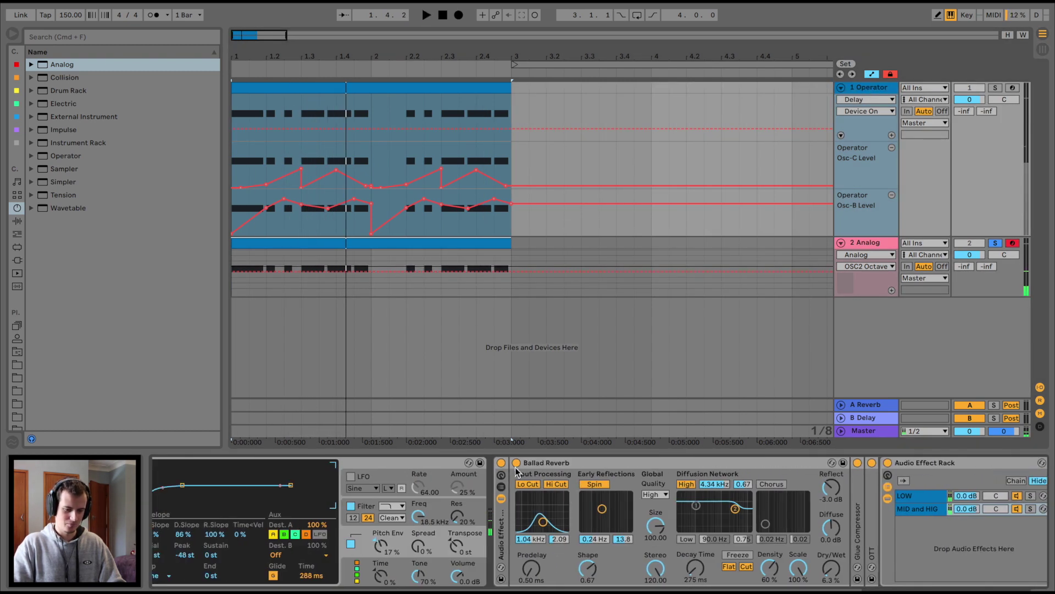
double_click(499, 528)
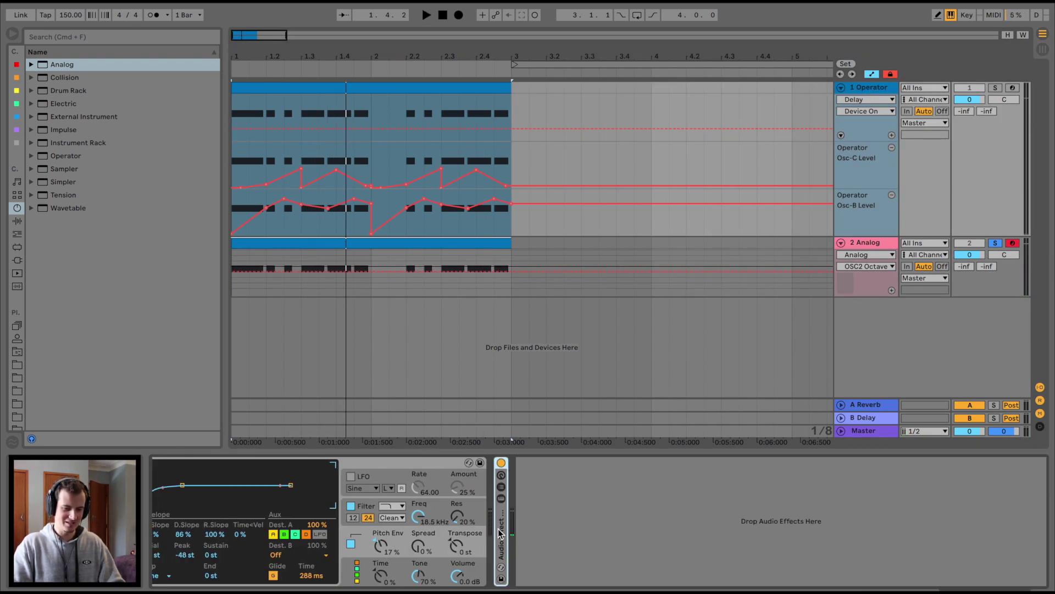
click(340, 243)
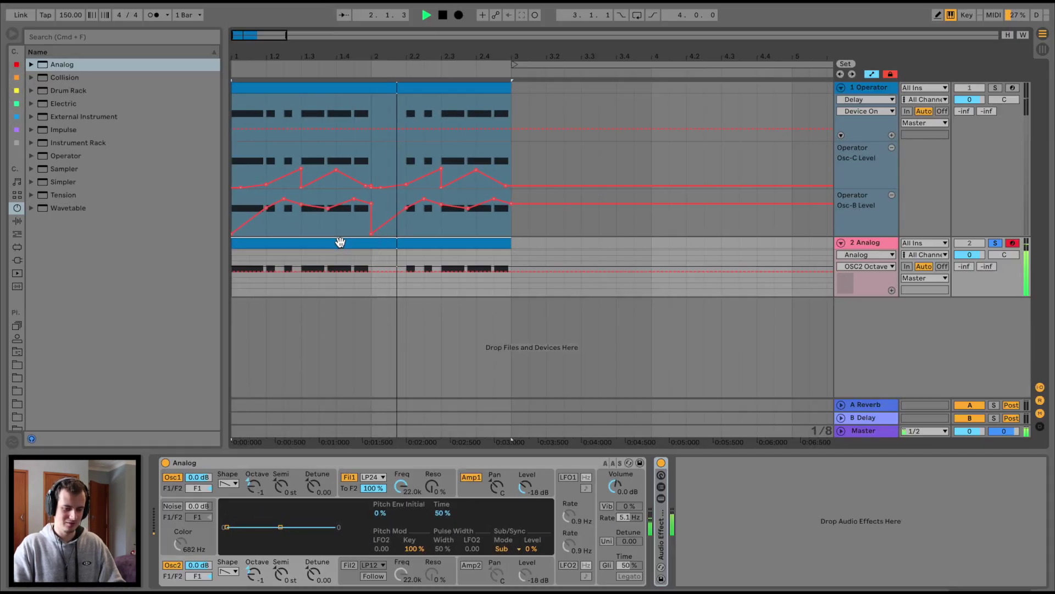
key(space)
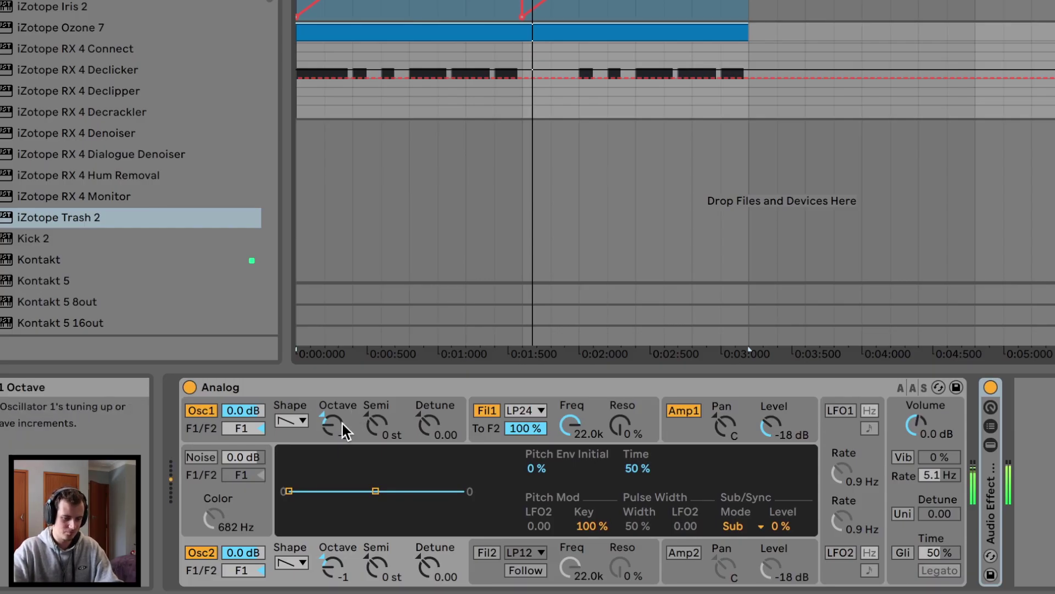
Set Analog oscillator 2's pitch envelope to 100 % initial and 33 % time, comparing the sound with the oscillator off and on.
drag(290, 486, 290, 452)
drag(374, 490, 345, 491)
click(199, 554)
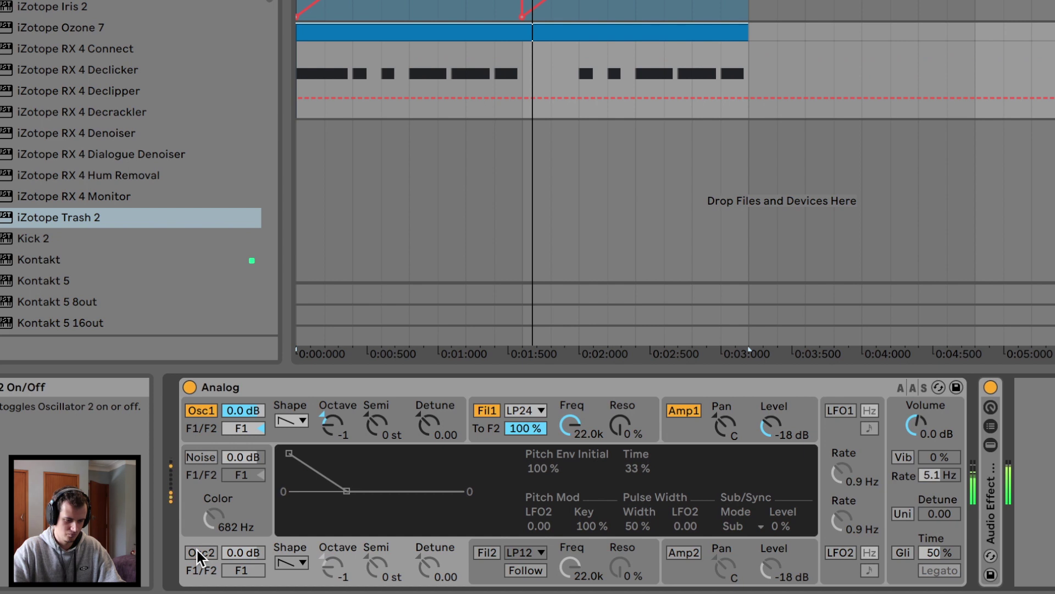
click(199, 554)
Lower Analog's Filter 1 frequency to 41, turn on LFO1, and set its modulation of the filter frequency to 2.36.
drag(571, 426, 571, 478)
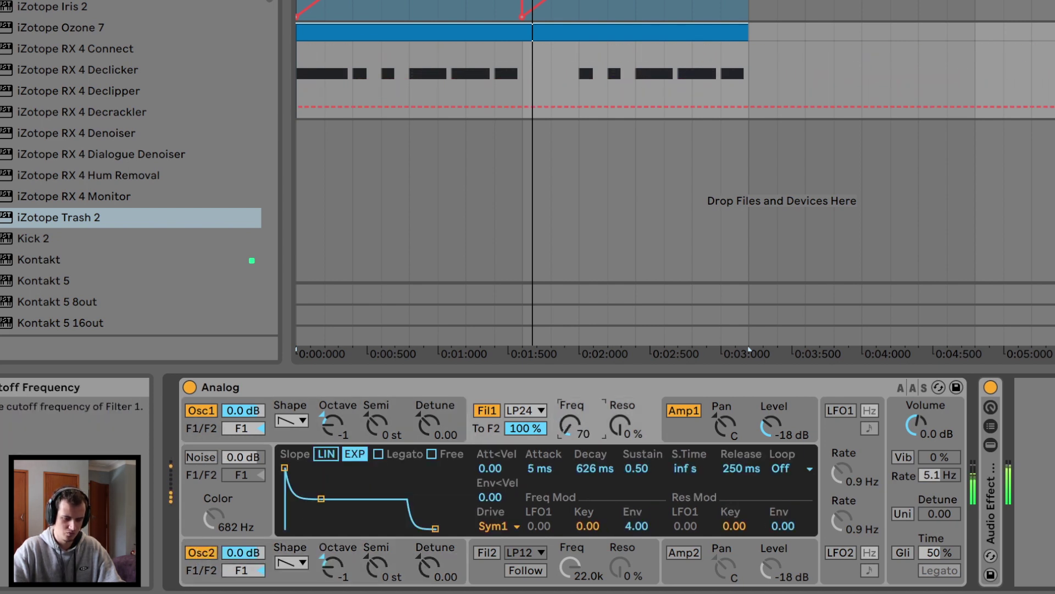
click(840, 410)
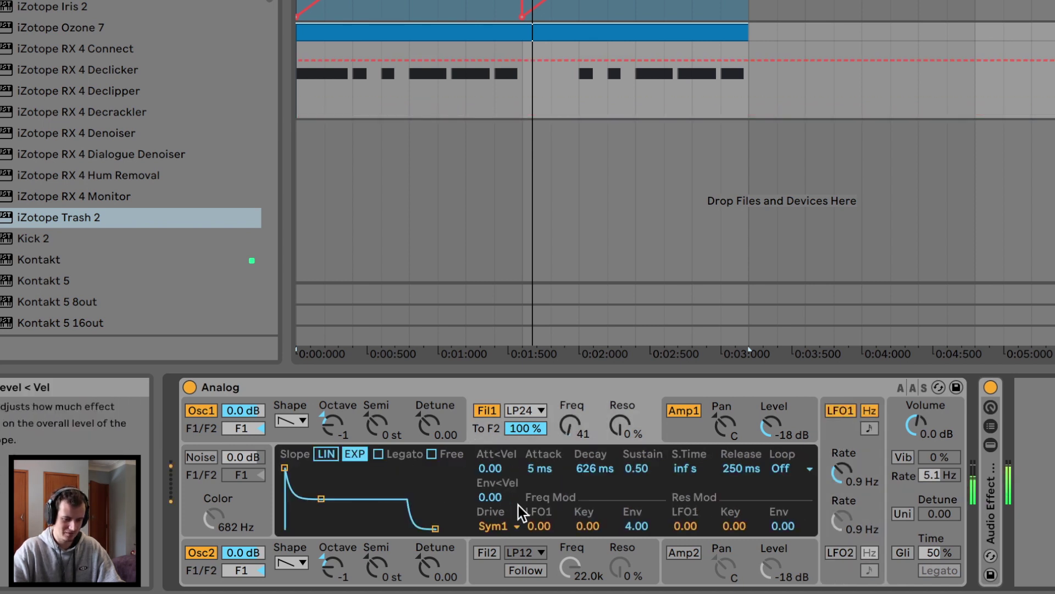
drag(539, 529, 538, 543)
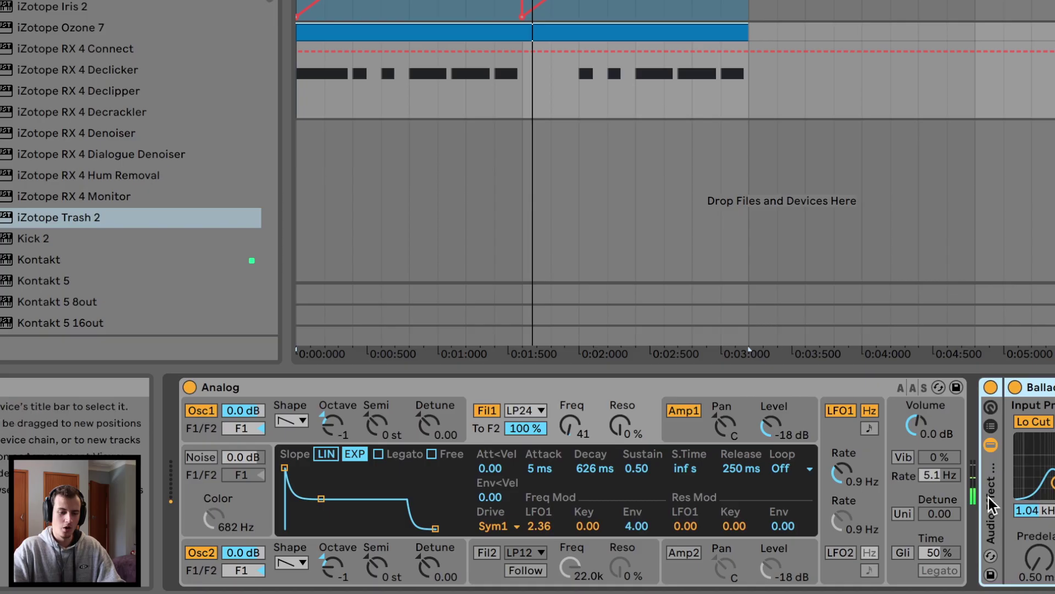
Set the Analog track's reverb to 35 % dry/wet and 975 ms decay, with Hi Cut off and input filter width at 3.51.
drag(762, 556, 761, 535)
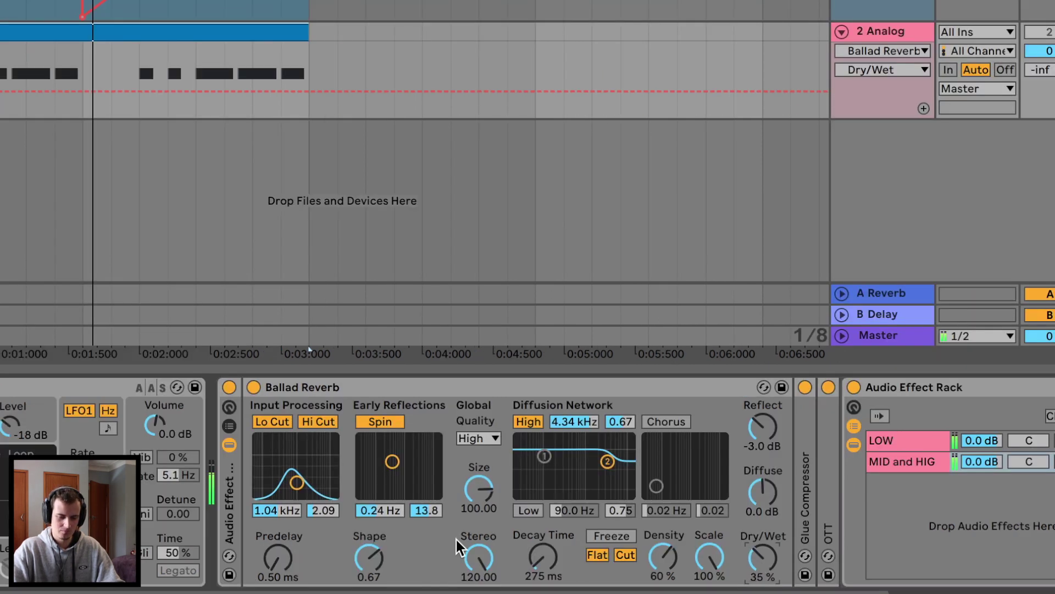
click(318, 422)
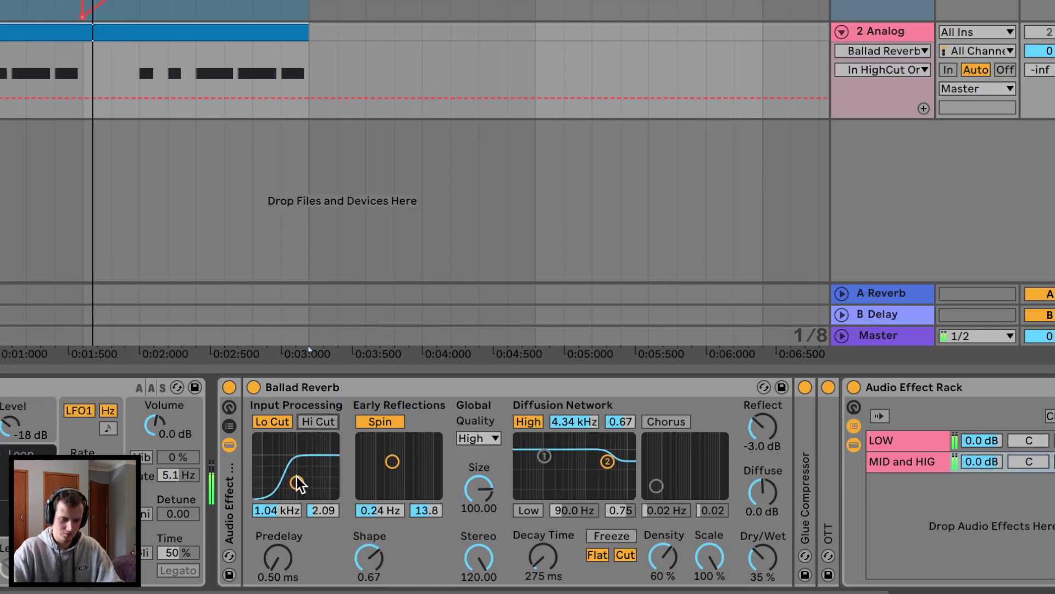
drag(299, 483, 299, 474)
click(556, 577)
mouse_move(543, 556)
mouse_down()
mouse_move(543, 536)
mouse_move(542, 572)
mouse_up()
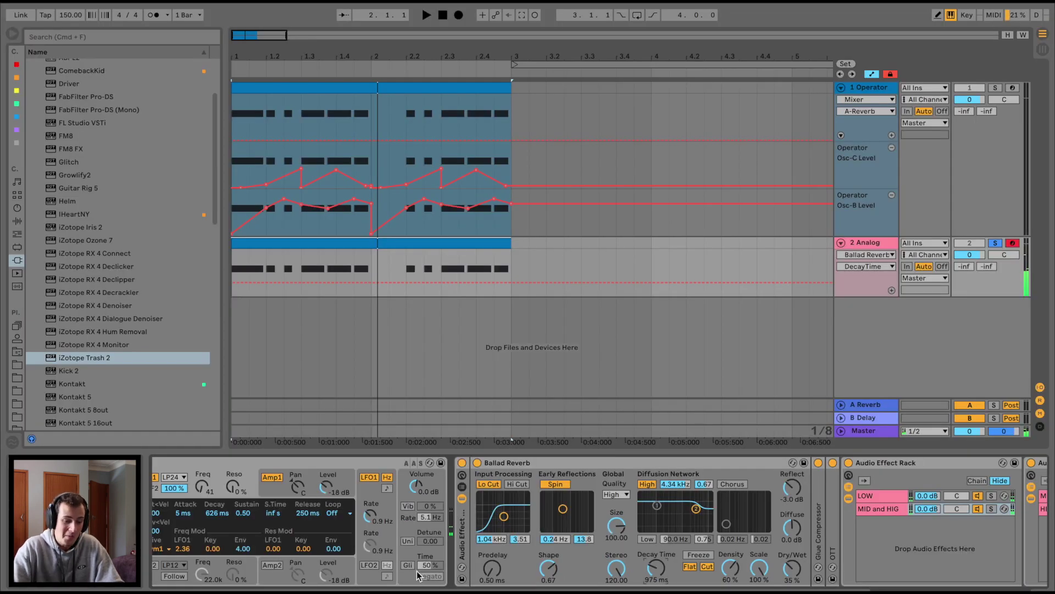
Turn on Analog's glide with Legato at 66 % time and set oscillator 1's LFO1 pitch modulation to 1.00.
click(148, 555)
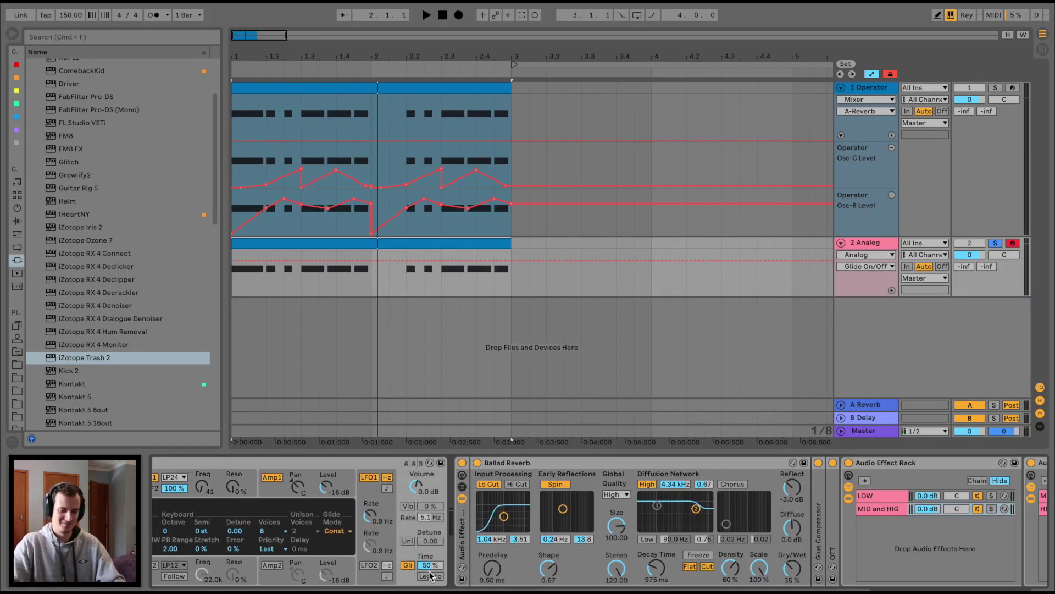
scroll(278, 539, left, 5)
click(427, 530)
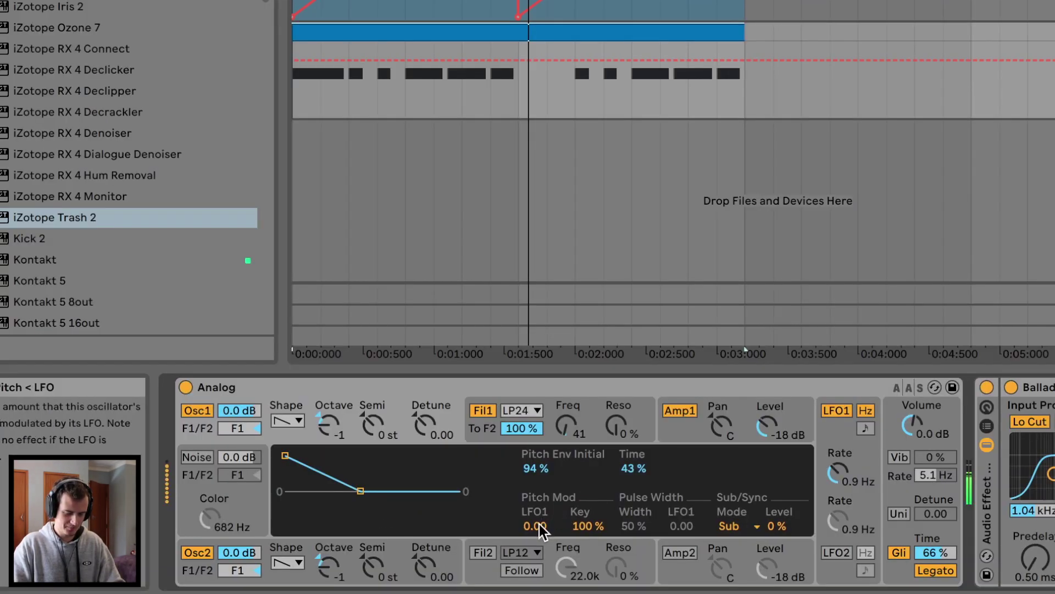
drag(383, 550, 383, 511)
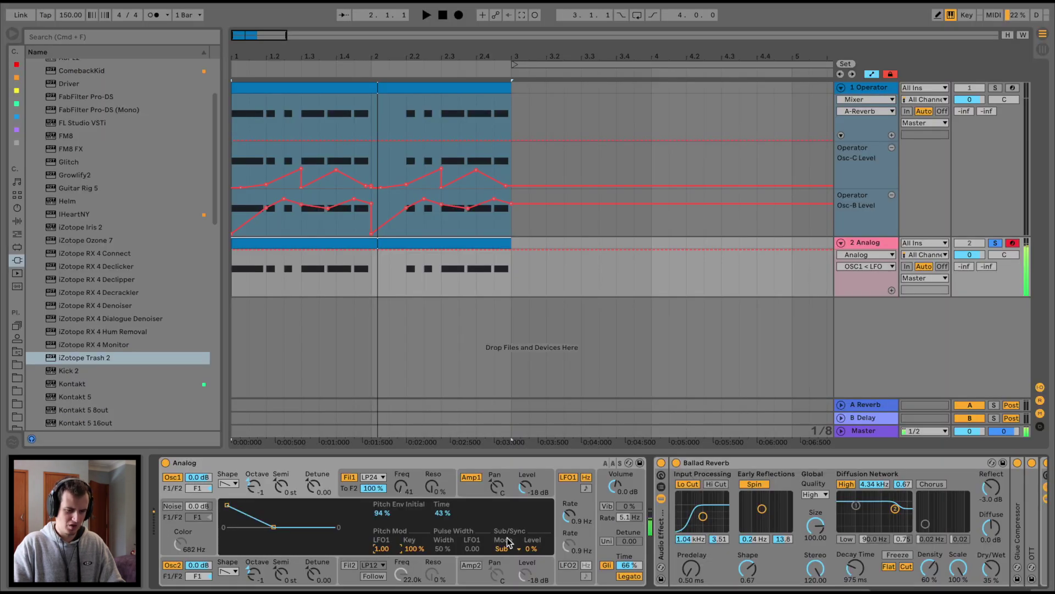
scroll(507, 537, right, 10)
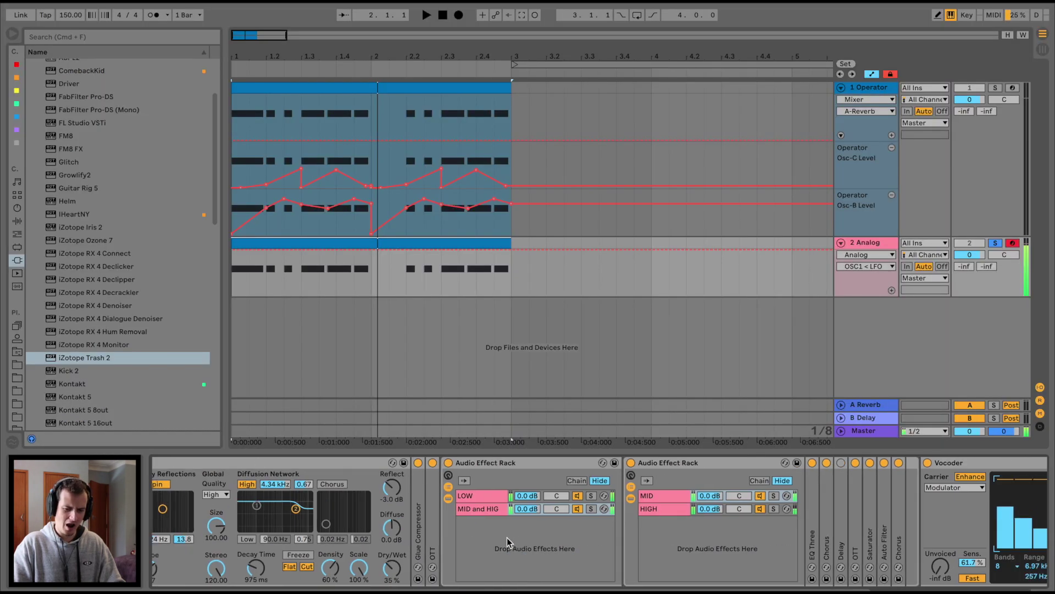
Raise Analog's Filter 1 frequency to 17.9k and adjust the LFO1 rate.
scroll(507, 537, left, 8)
drag(342, 487, 335, 462)
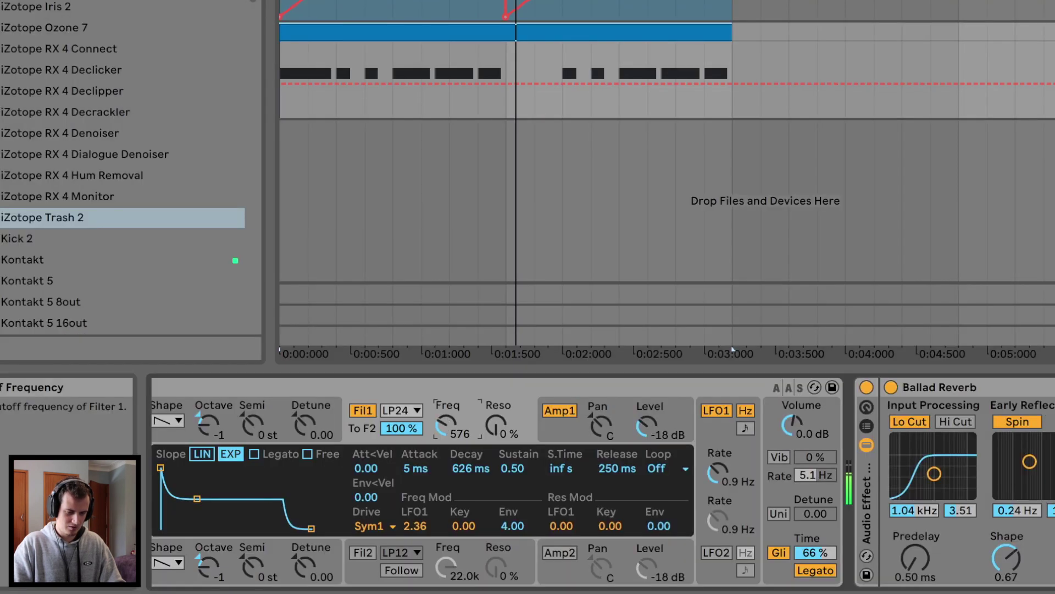
drag(446, 424, 446, 406)
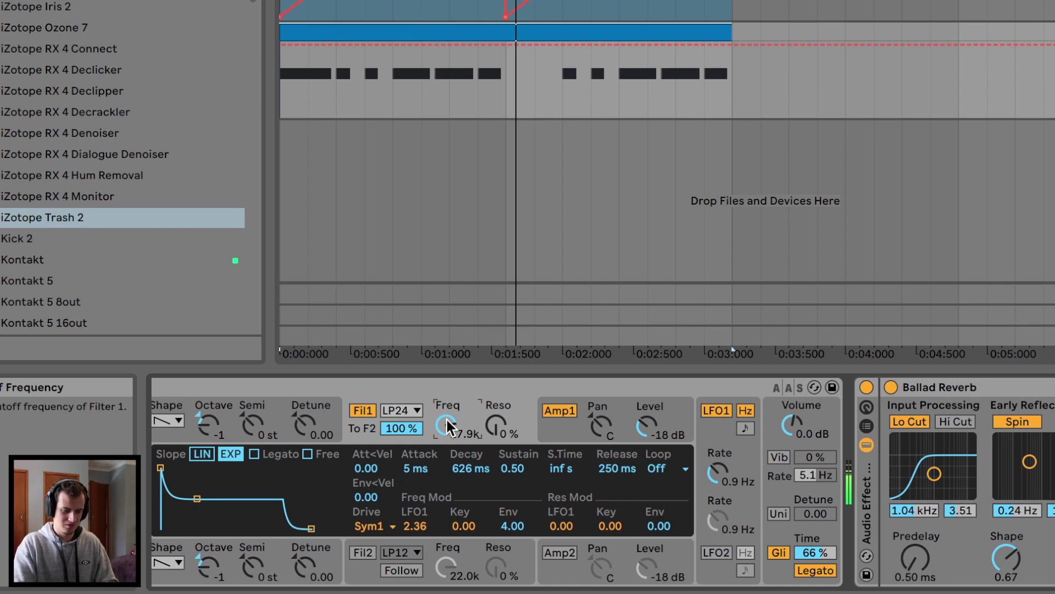
mouse_move(717, 471)
mouse_down()
mouse_move(717, 456)
mouse_move(719, 467)
mouse_up()
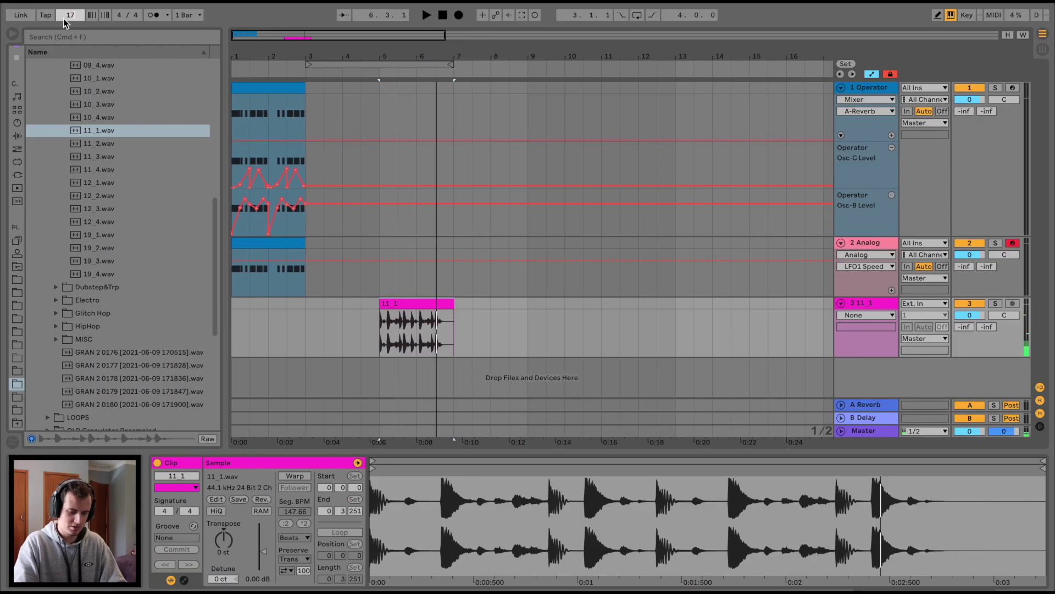
Set the song tempo to 174 BPM and duplicate the 11_1 drum loop clip twice along its track.
click(433, 303)
key(space)
key(super+d)
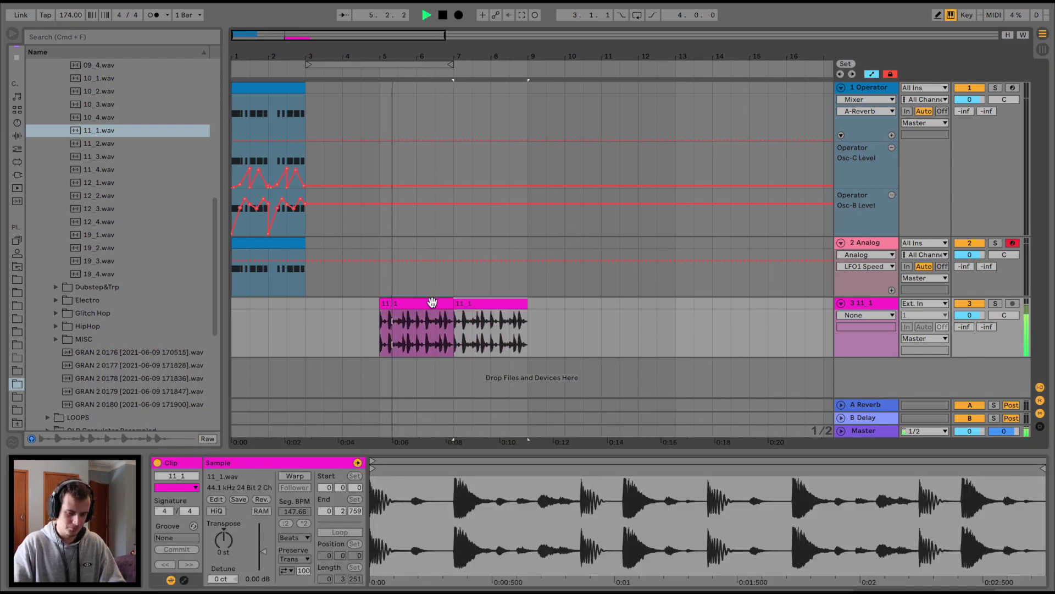
key(super+d)
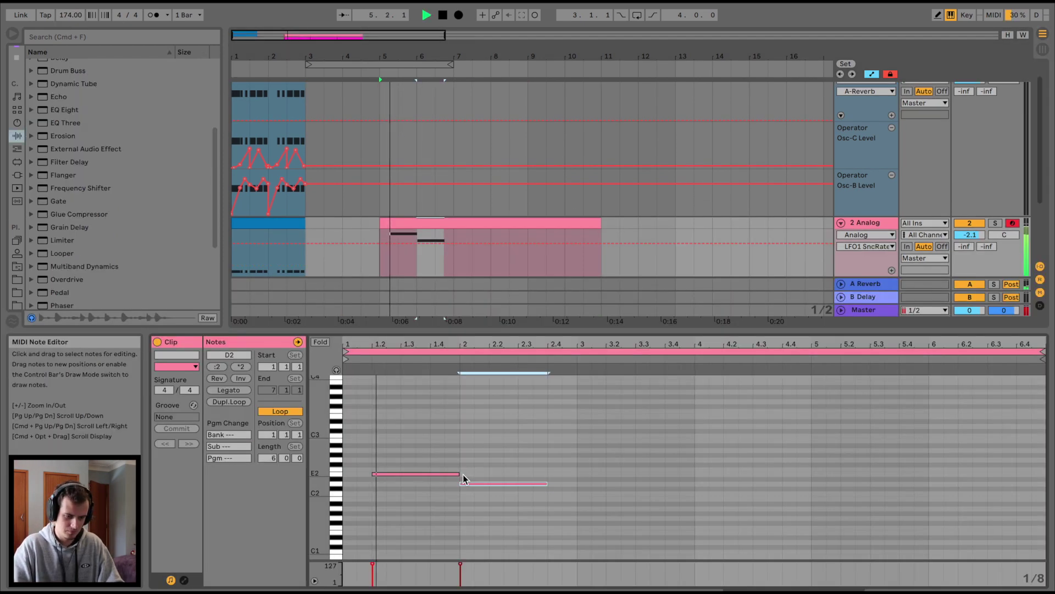
Move the second note of the Analog clip to E1 and extend it to the end of the clip.
key(Up)
key(Up)
key(shift+Down)
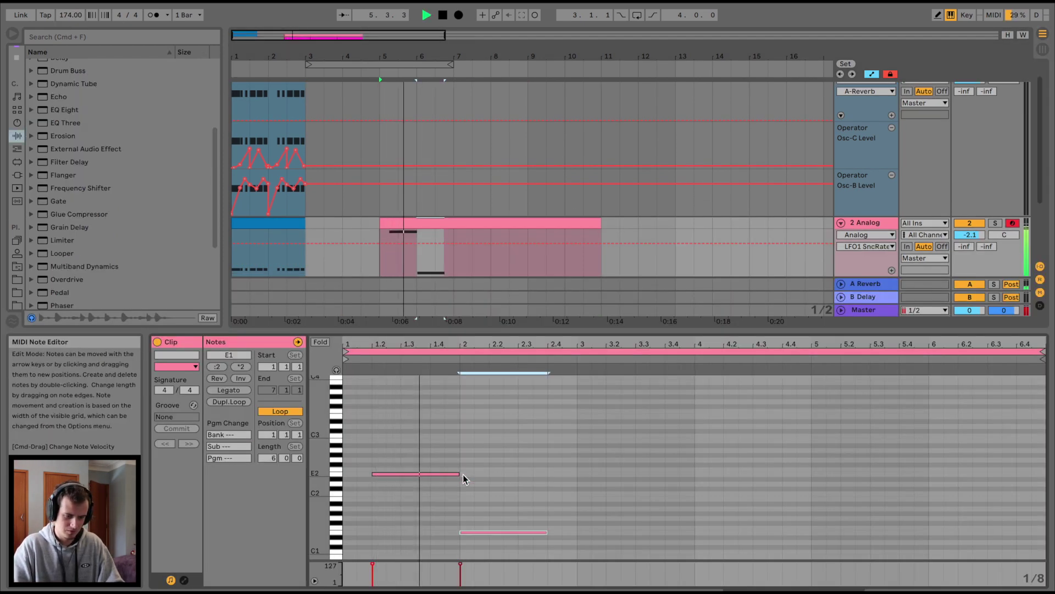
drag(543, 533, 543, 501)
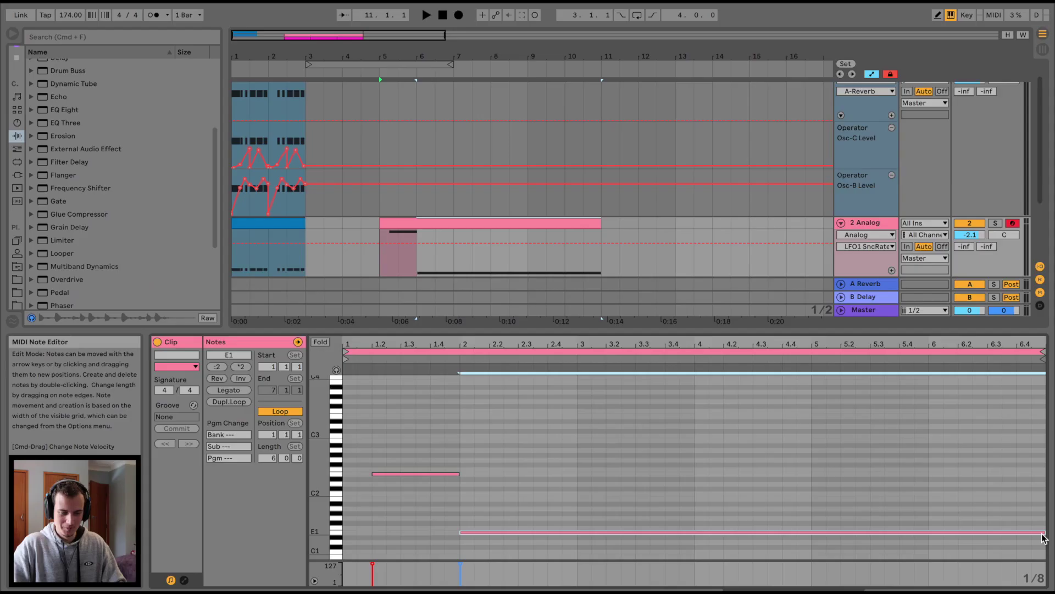
Play back the arrangement to hear the Analog bass clips together with the drum and hat loops.
key(space)
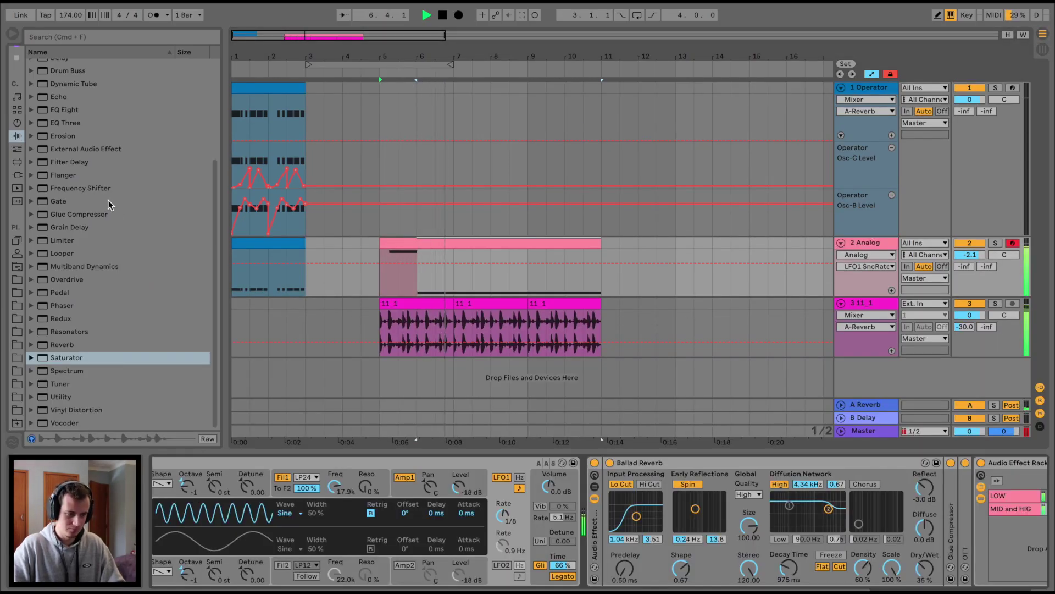
scroll(354, 526, left, 3)
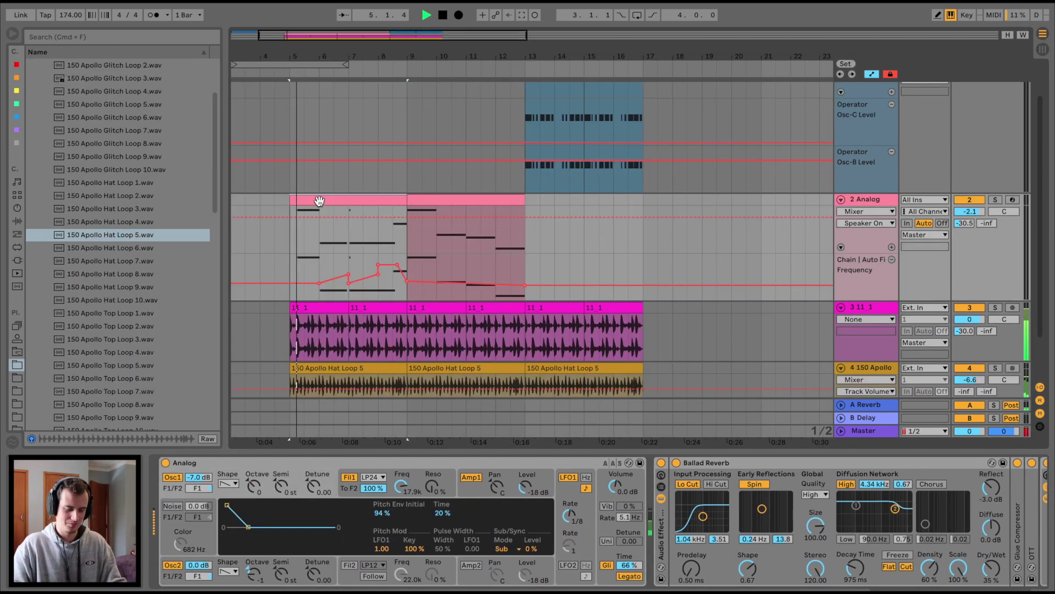
scroll(319, 201, down, 2)
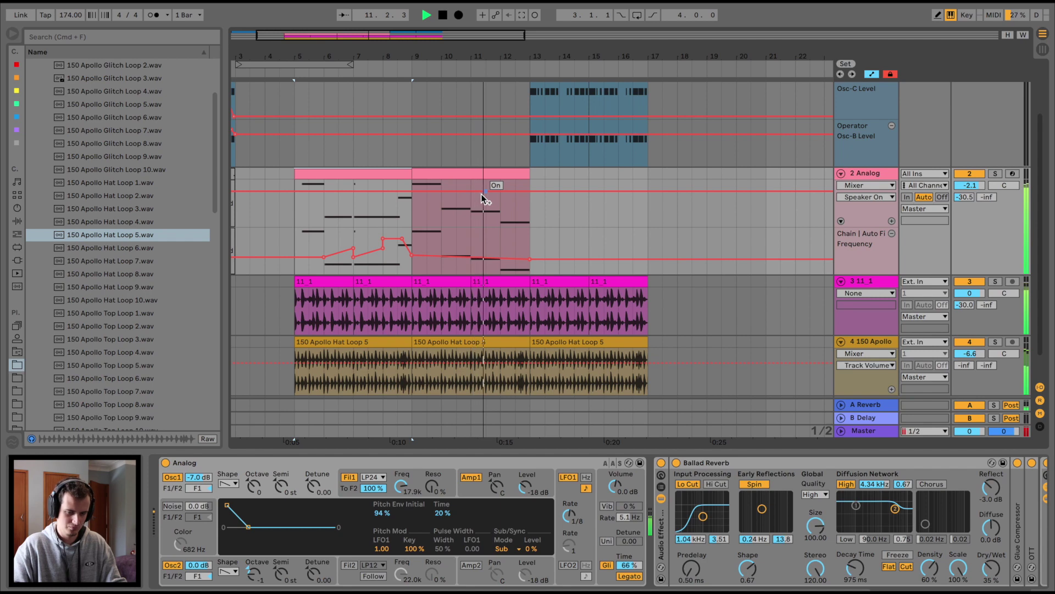
scroll(467, 210, up, 2)
scroll(467, 210, up, 3)
key(space)
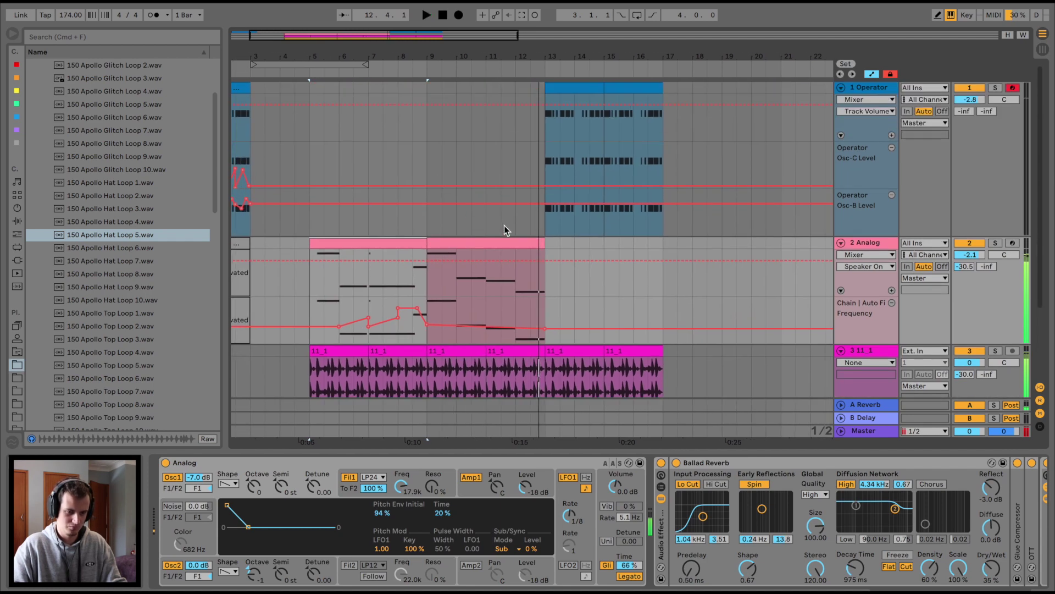
drag(496, 240, 494, 181)
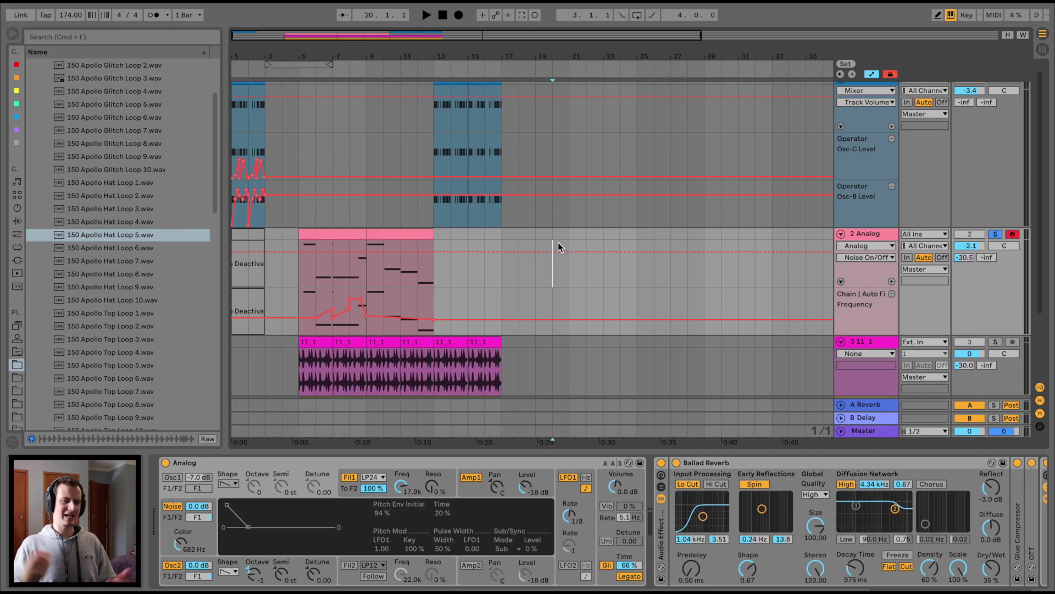
click(558, 243)
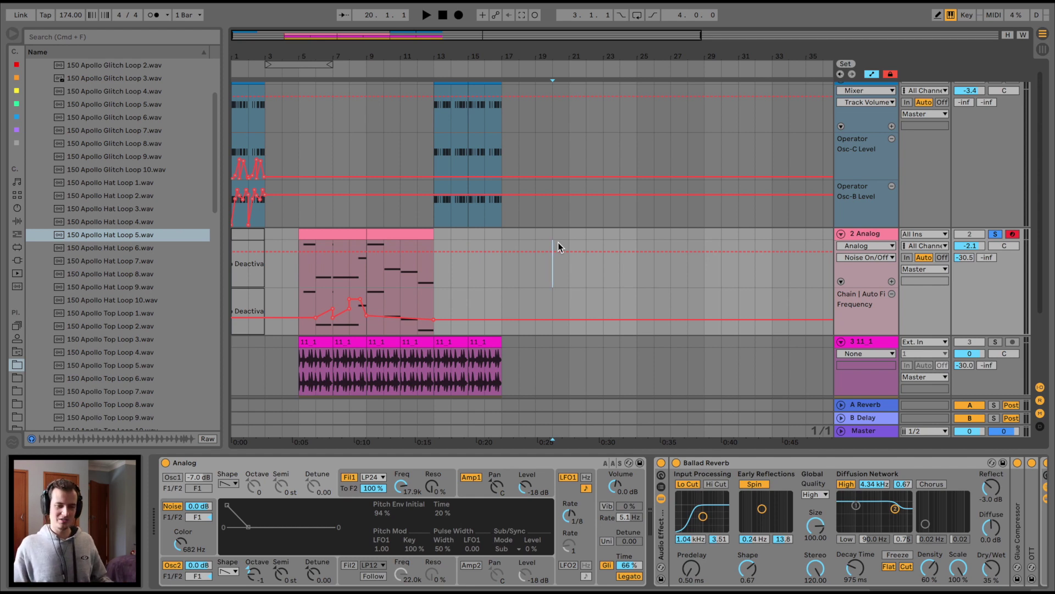
click(344, 235)
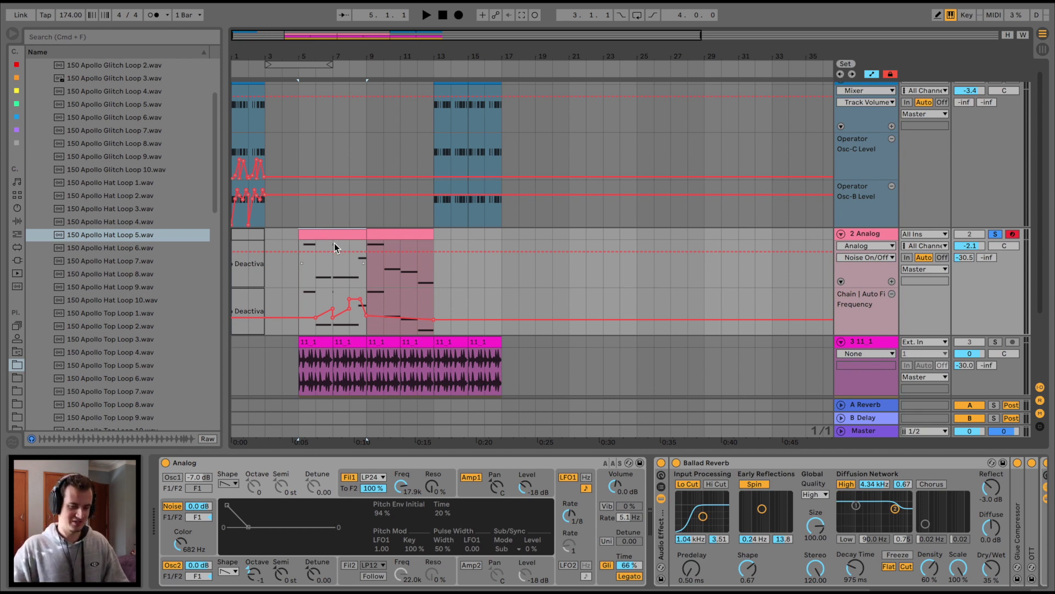
click(334, 243)
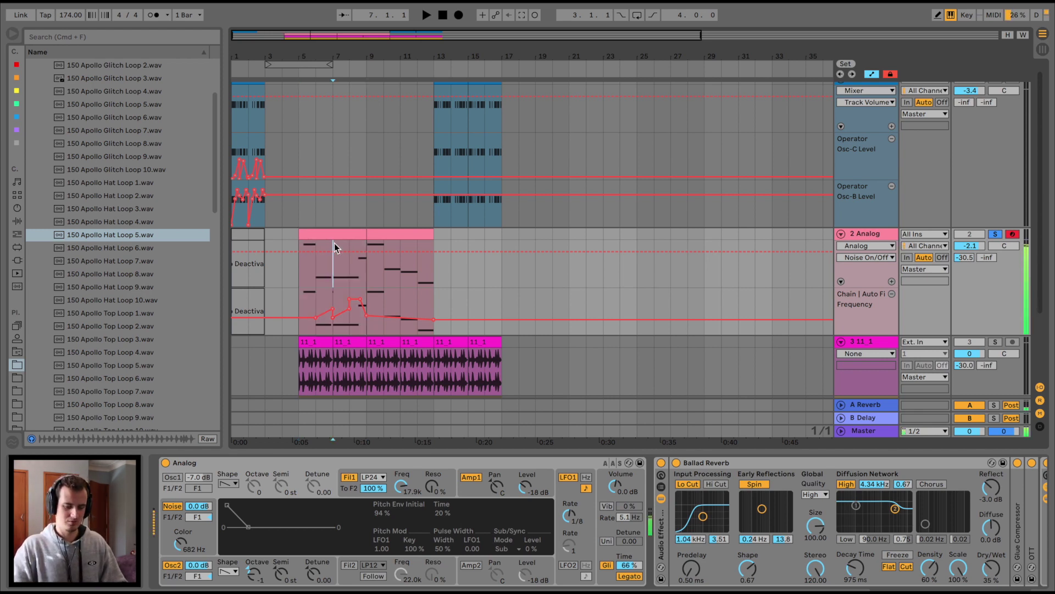
click(448, 240)
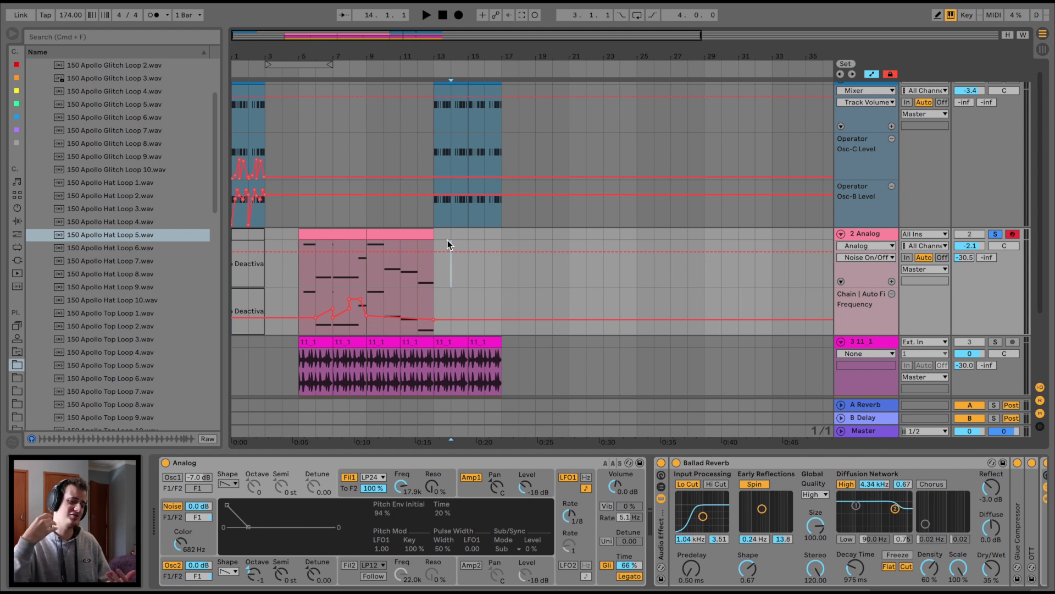